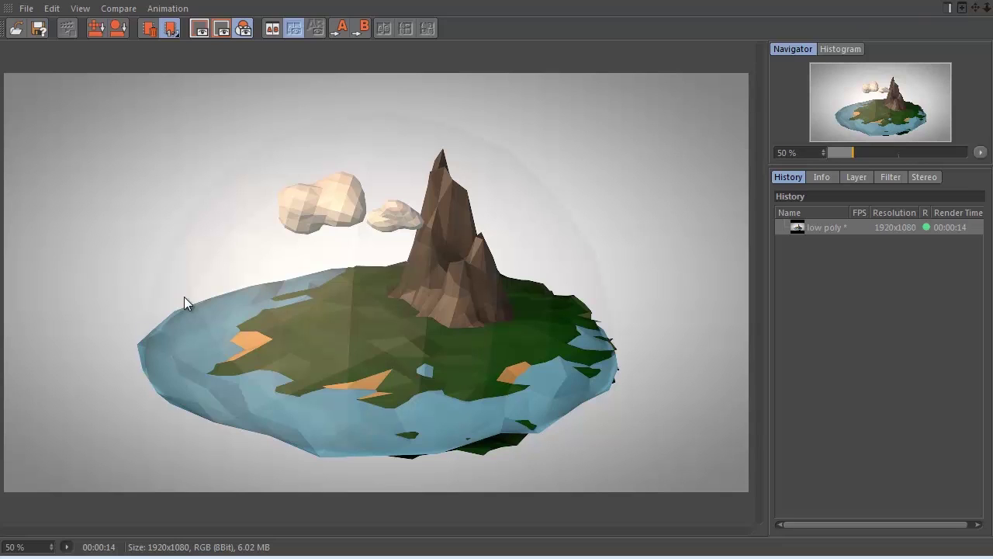
Step: Close the finished render preview and add a circle spline lying in the XZ plane
click(946, 7)
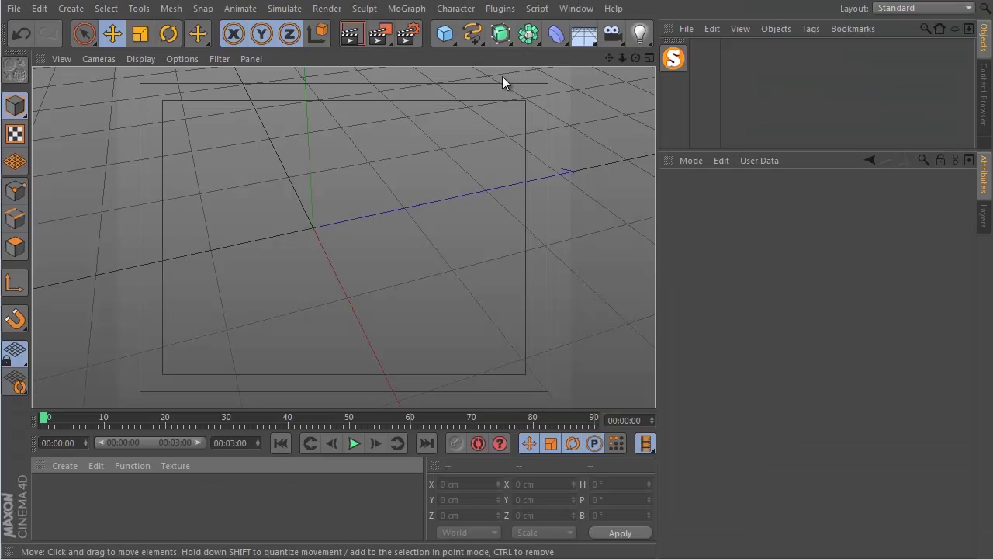
mouse_move(472, 33)
mouse_down()
mouse_move(516, 124)
mouse_move(607, 115)
mouse_up()
scroll(433, 283, down, 4)
drag(635, 57, 735, 296)
click(764, 303)
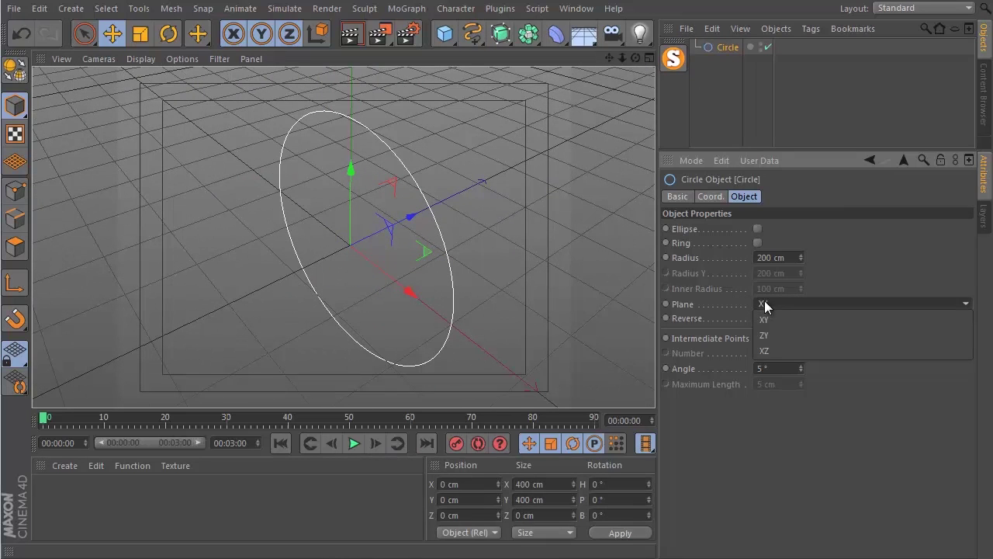
click(766, 351)
scroll(374, 283, up, 2)
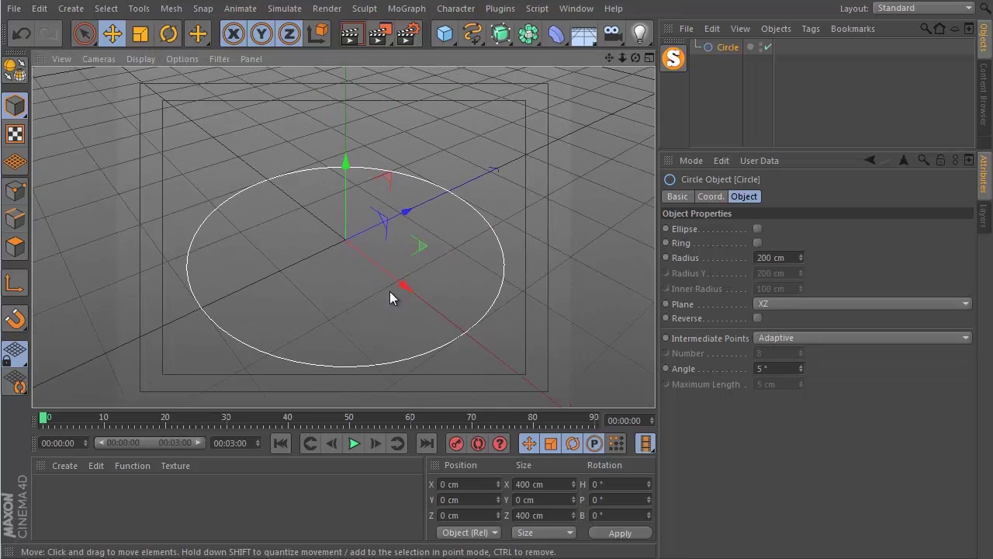
Step: Add an Extrude NURBS object and make the circle its child
alt+drag(343, 238, 419, 276)
alt+right_drag(408, 262, 374, 260)
alt+middle_drag(433, 260, 431, 237)
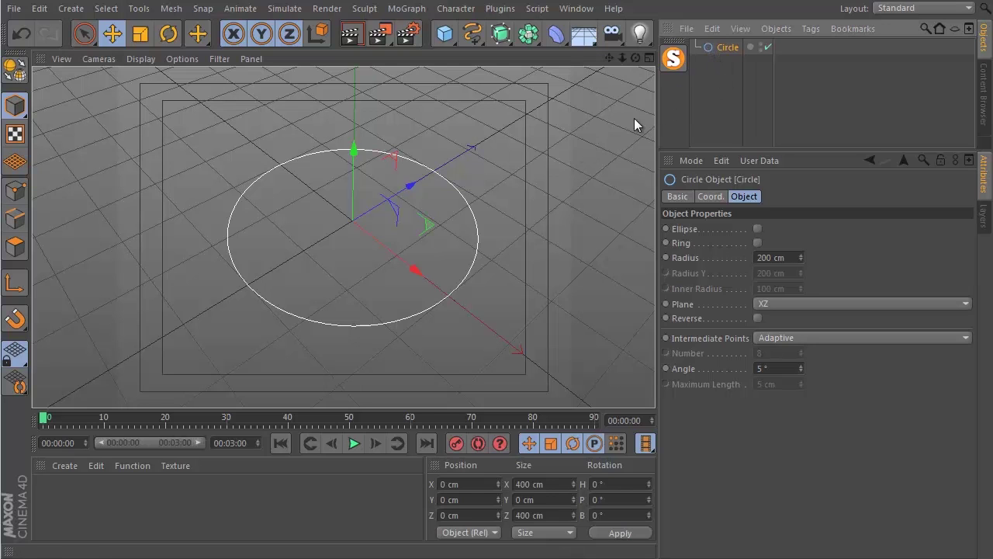
drag(501, 34, 679, 60)
scroll(398, 226, up, 4)
alt+drag(399, 226, 400, 236)
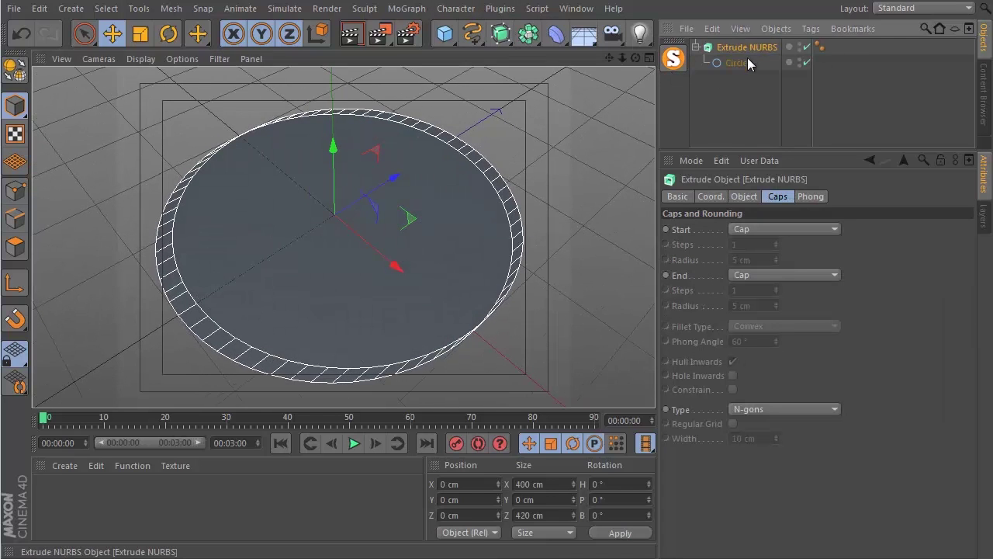
Step: Set the extrusion's Z movement to 0 cm so the disc is flat
click(746, 197)
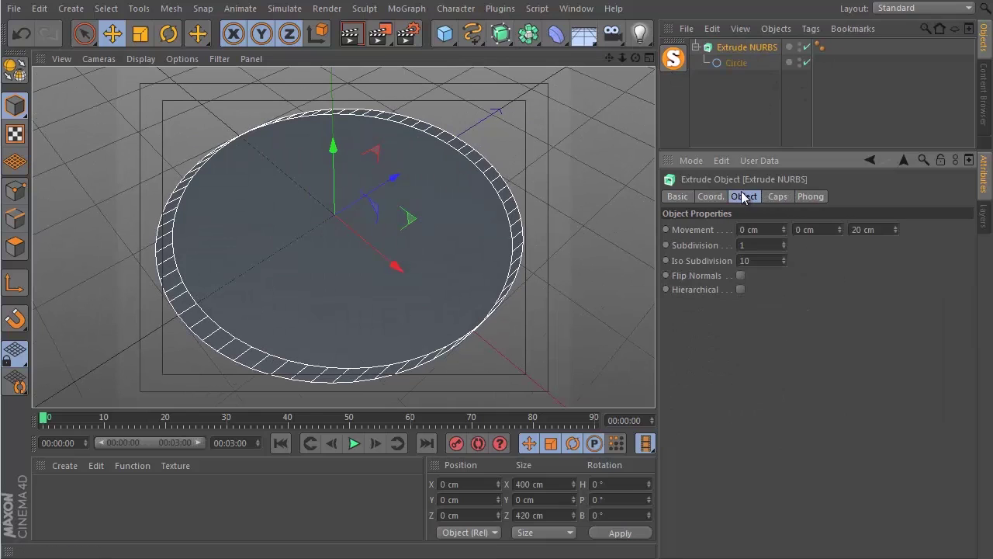
click(877, 230)
text(0)
key(Return)
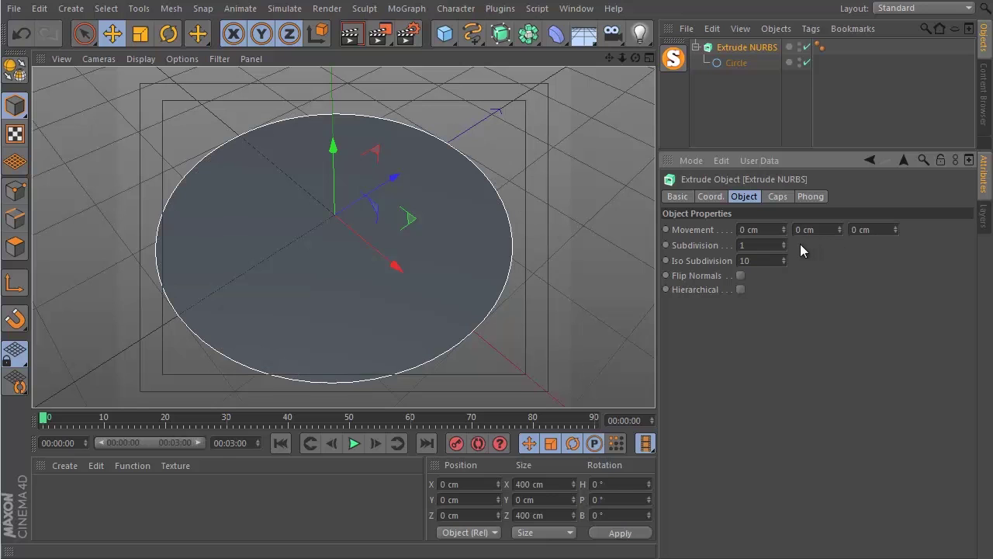
Step: Set the extrusion's cap type to Triangles with a regular grid 40 cm wide
alt+middle_drag(371, 250, 368, 228)
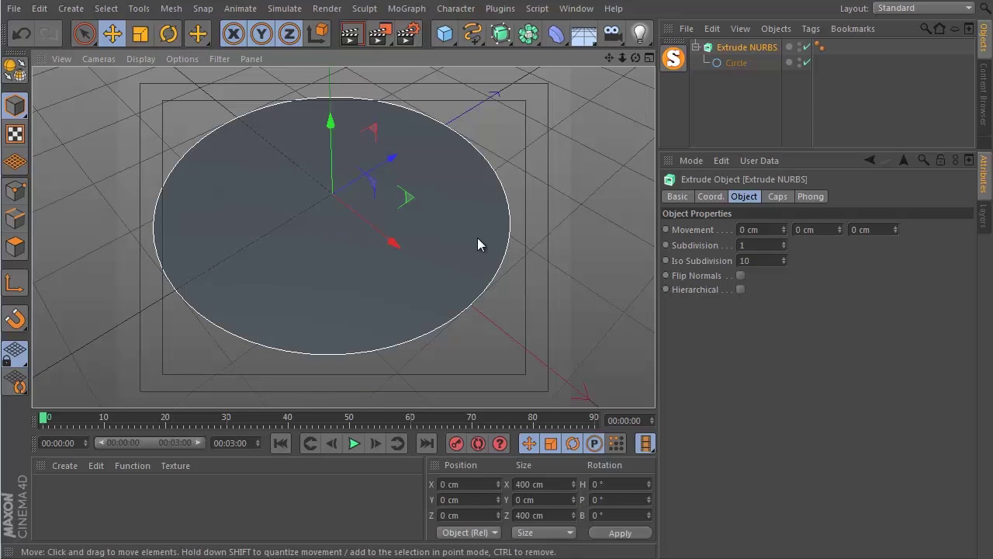
click(780, 199)
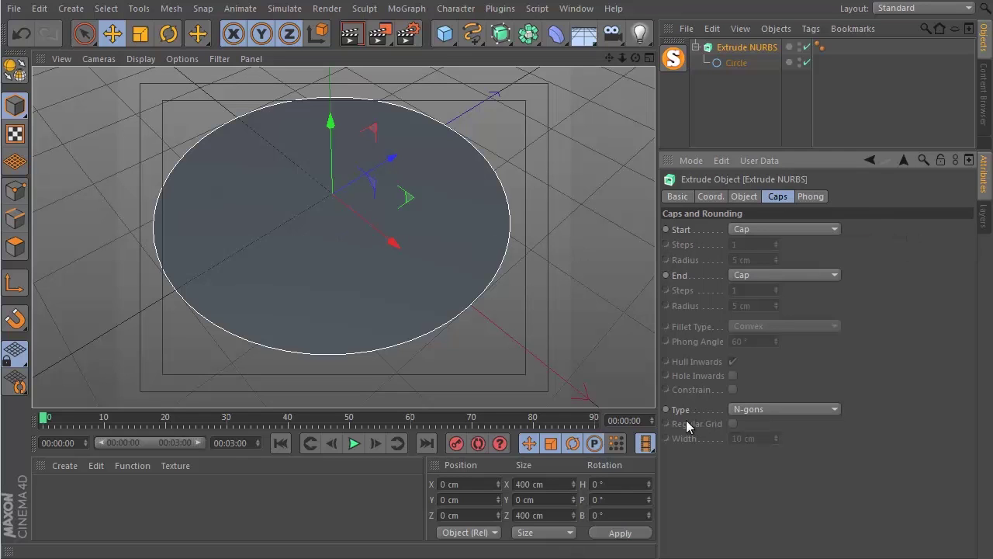
click(761, 409)
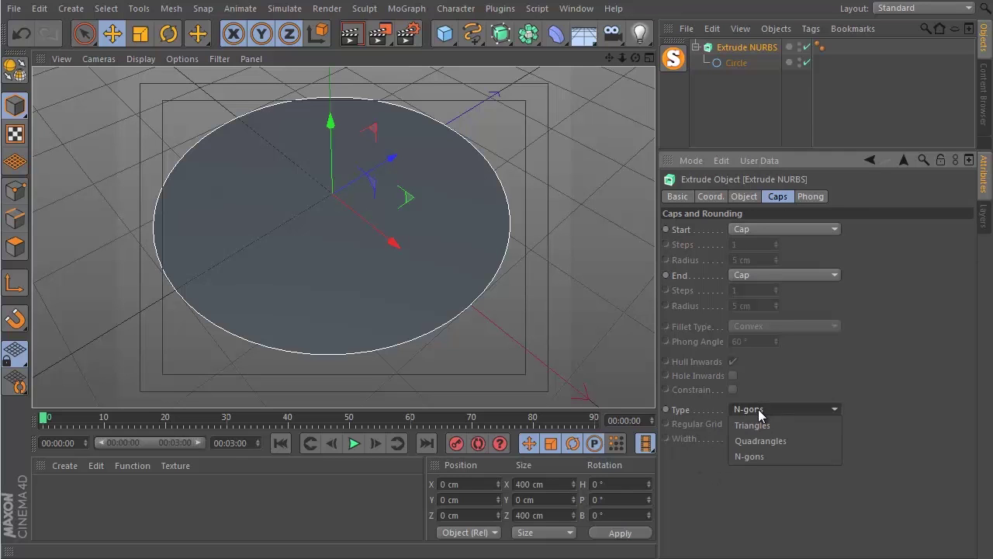
click(755, 431)
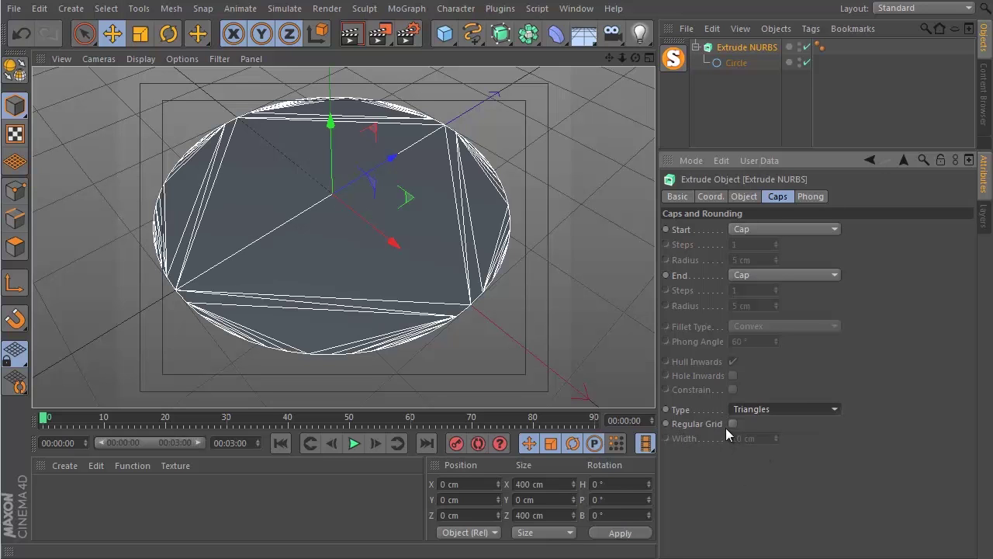
click(731, 423)
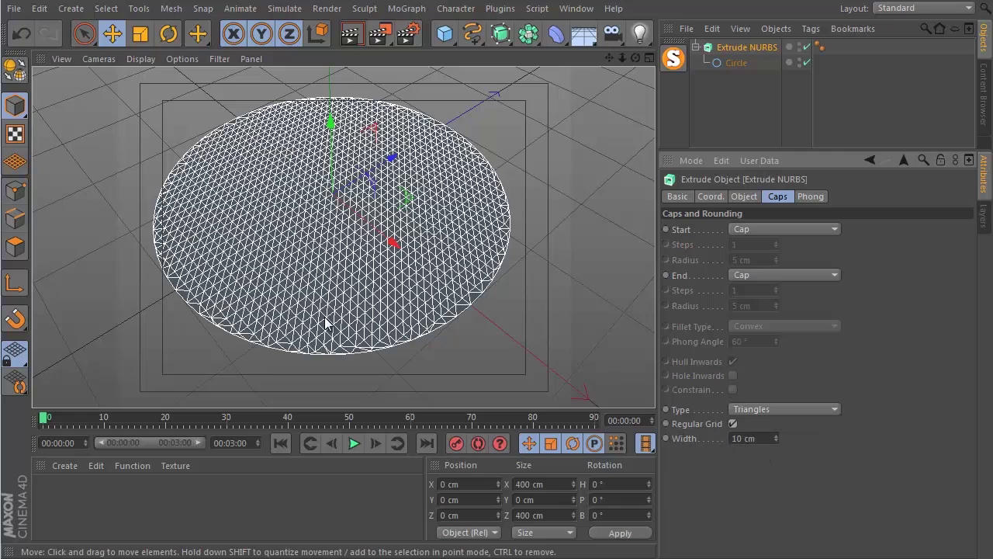
alt+drag(326, 325, 437, 269)
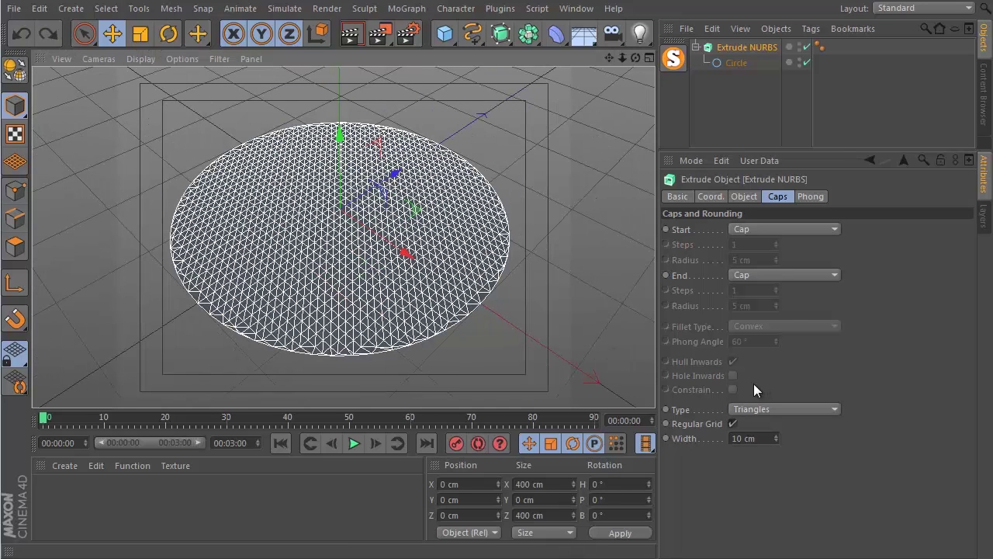
click(773, 439)
text(40)
key(Return)
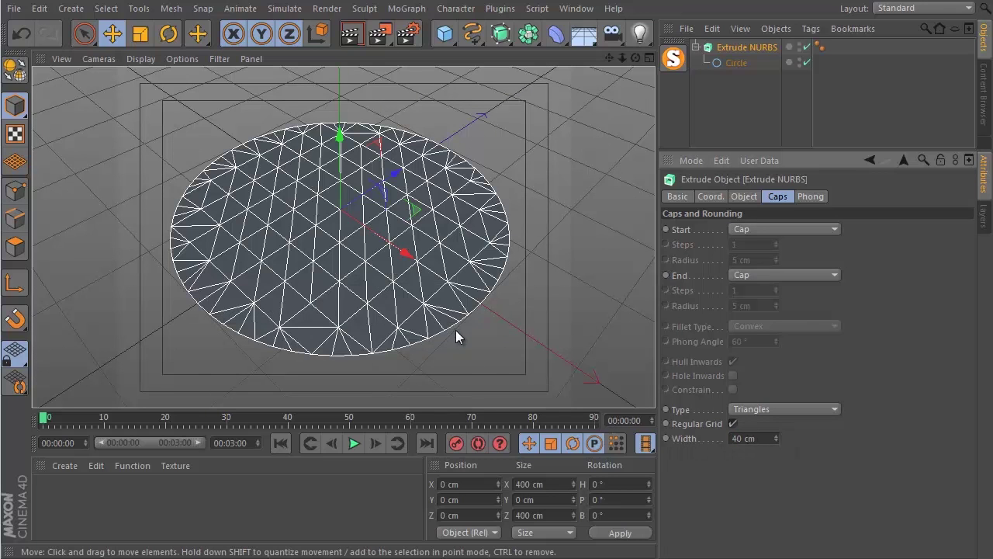
Step: Convert the triangulated Extrude NURBS disc into an editable polygon object
alt+middle_drag(301, 262, 315, 257)
scroll(324, 253, down, 1)
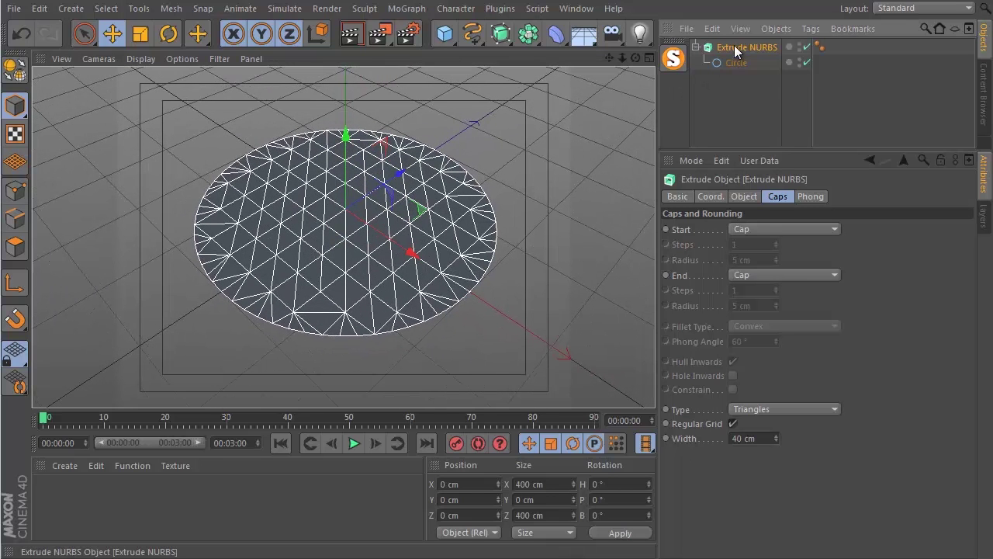
key(c)
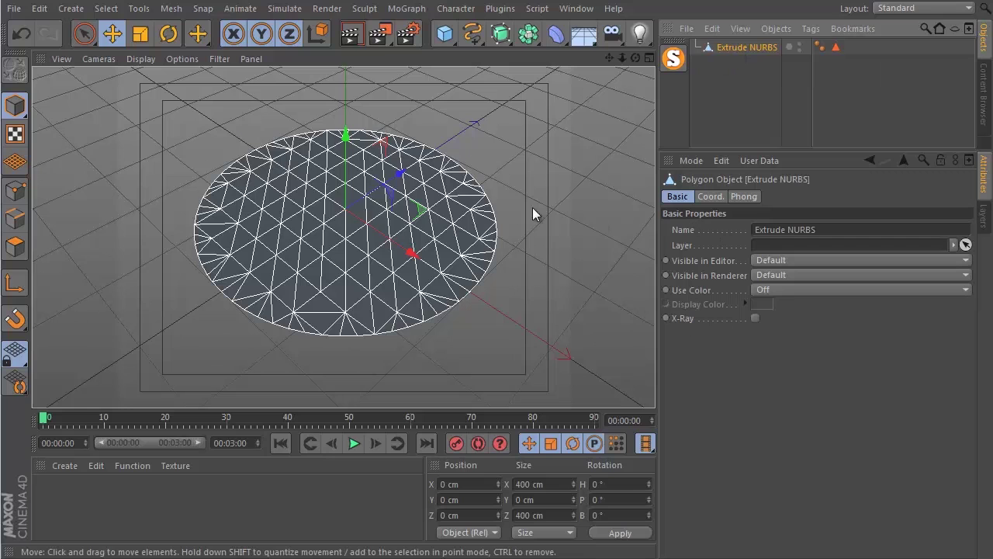
Step: Add a MoGraph Random effector and place it as a child of the disc
click(407, 9)
mouse_move(423, 32)
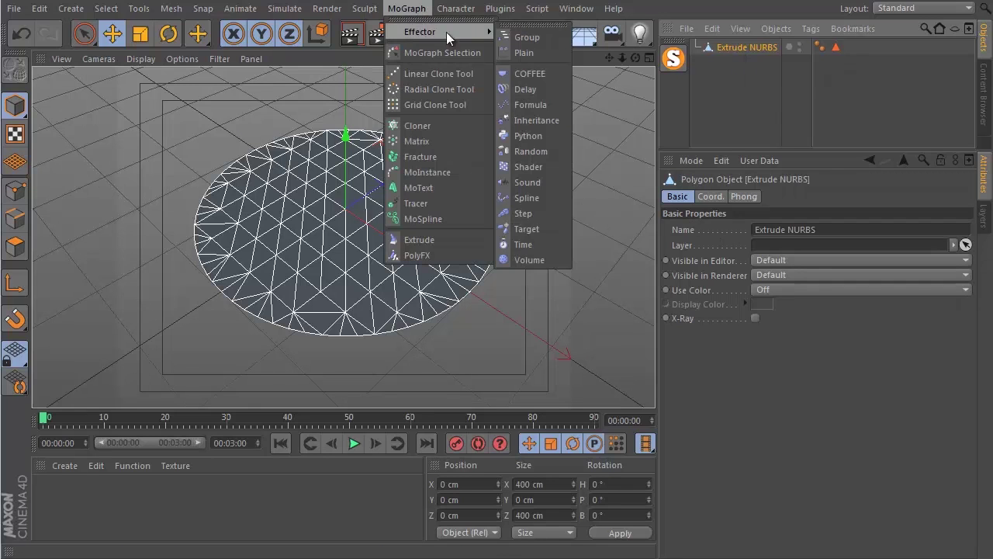
click(530, 151)
drag(712, 46, 725, 61)
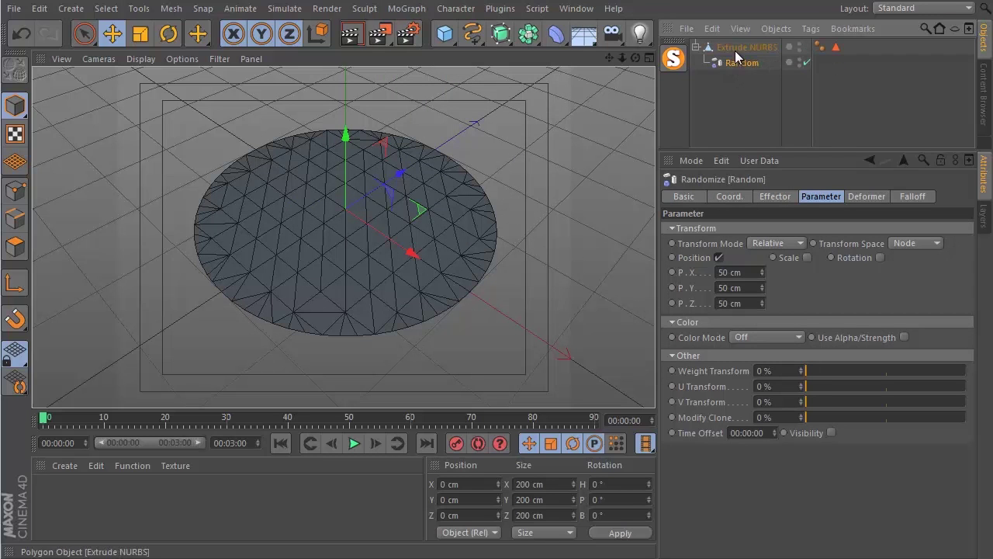
Step: Rename the disc's polygon object as ocean
double_click(735, 49)
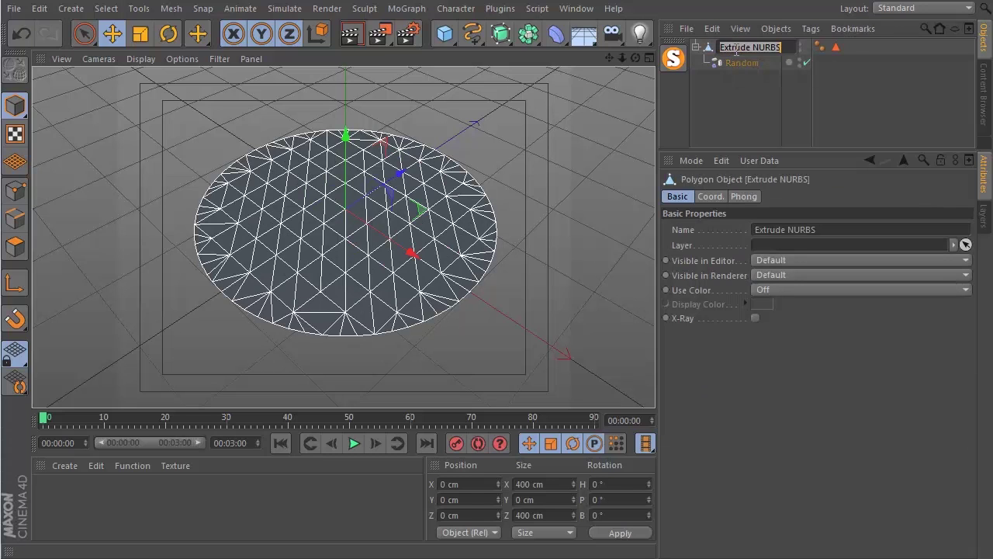
text(ocean)
key(Return)
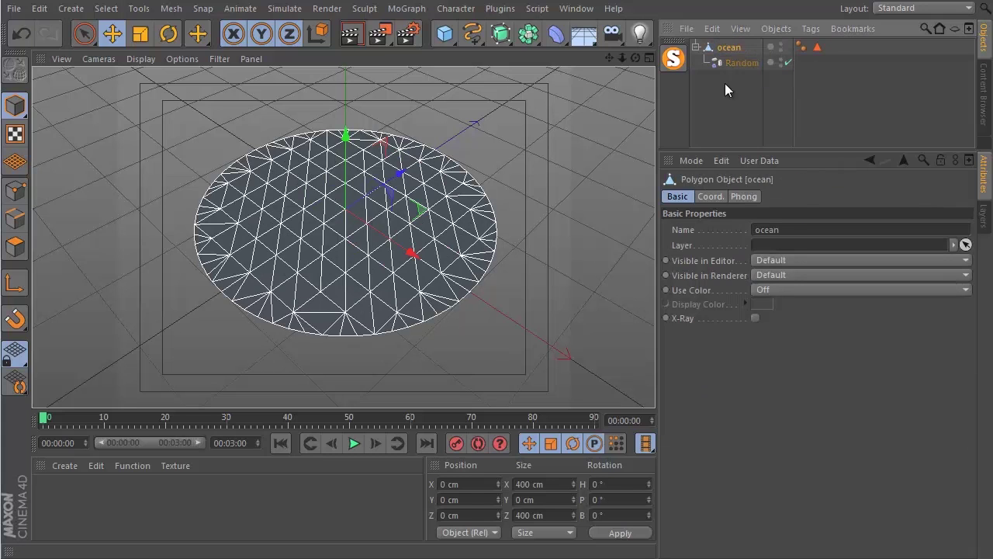
click(724, 83)
click(726, 47)
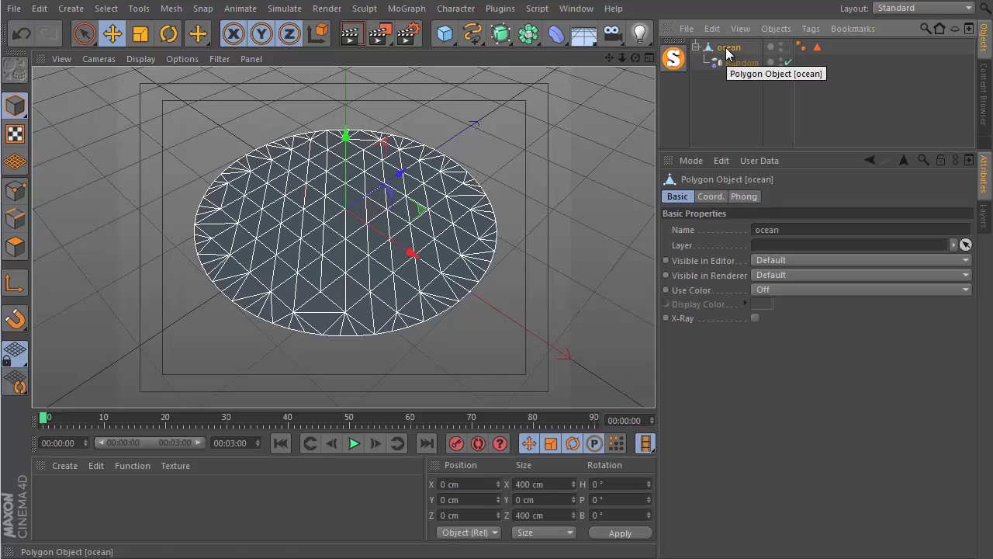
Step: Set the Random effector's deformation mode to Point so it displaces the ocean mesh
click(744, 64)
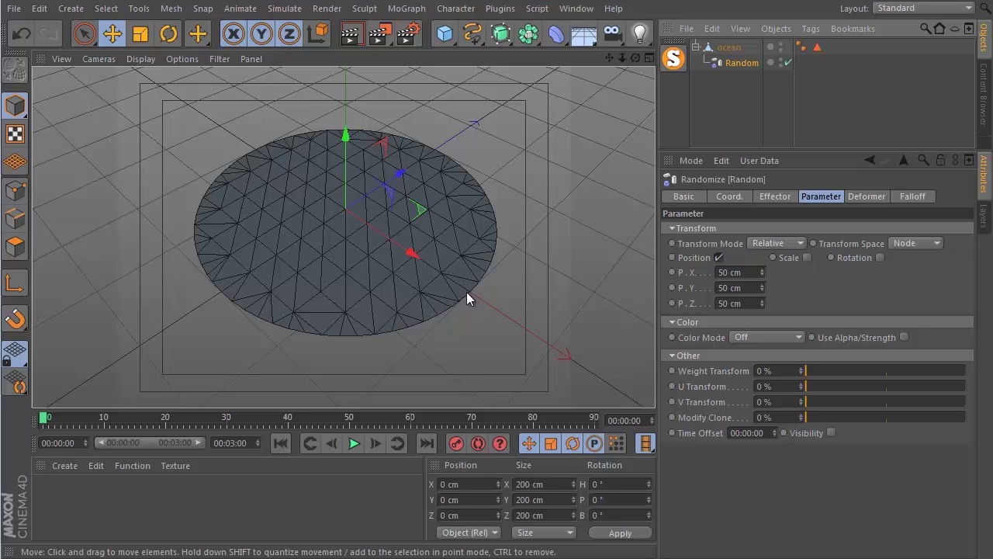
click(876, 197)
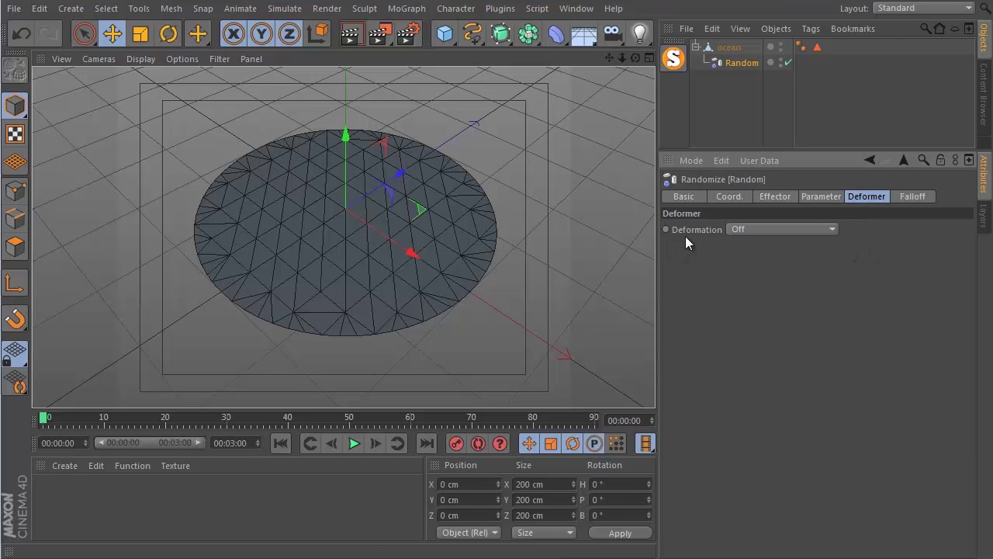
click(757, 232)
click(748, 279)
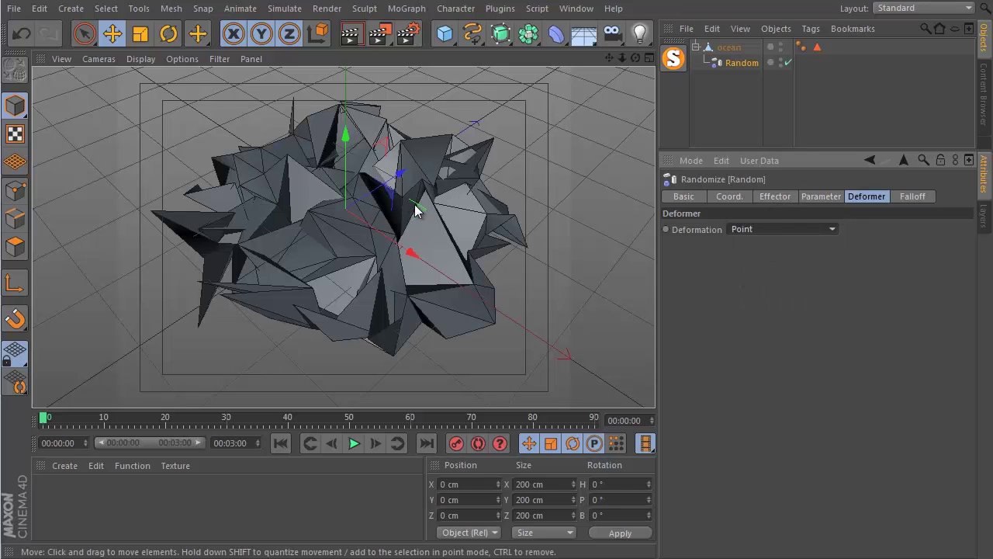
Step: Set the Random effector's X, Y and Z position variation to 5 cm each
click(830, 195)
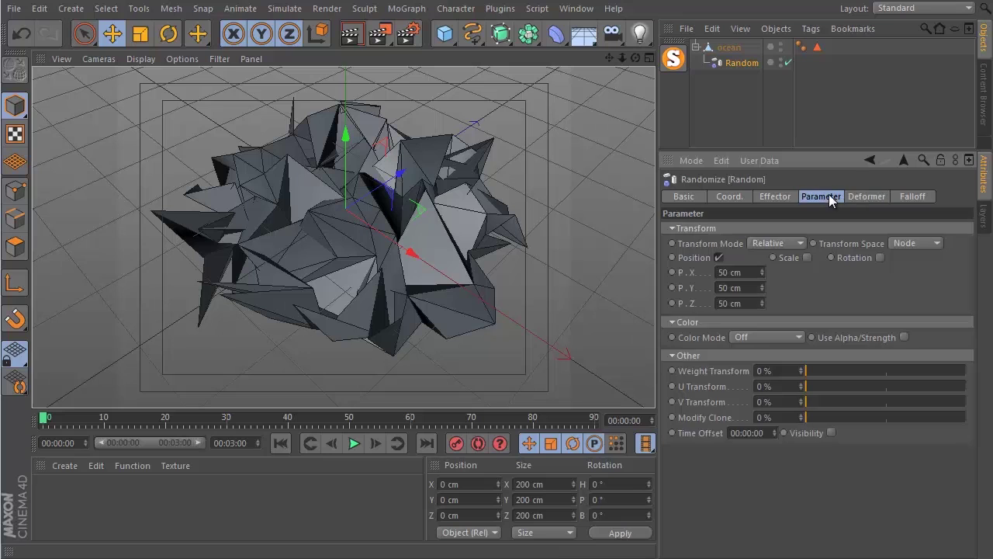
double_click(751, 272)
text(5)
key(Tab)
text(5)
key(Tab)
text(5)
key(Return)
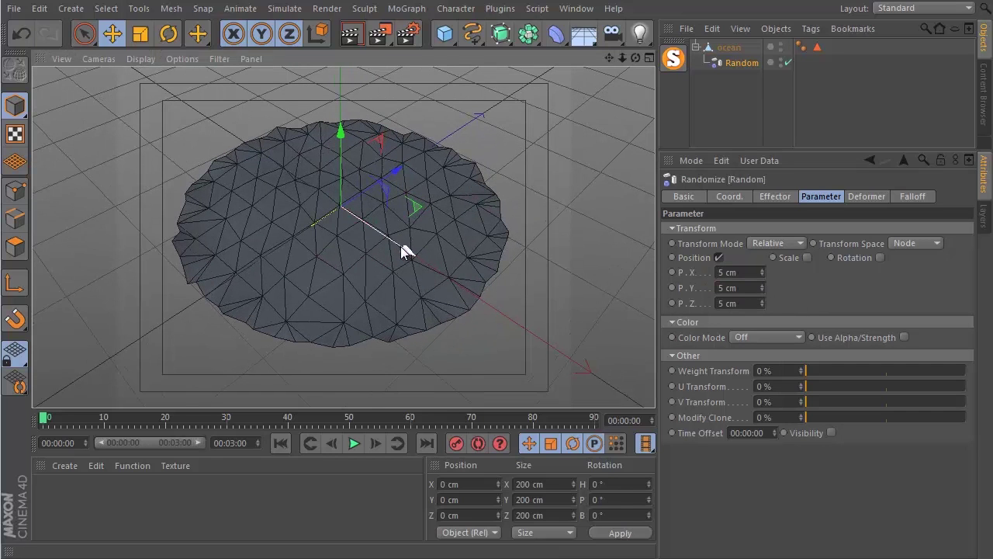
Step: Switch the viewport display to smooth shading without wireframe lines
scroll(397, 248, up, 1)
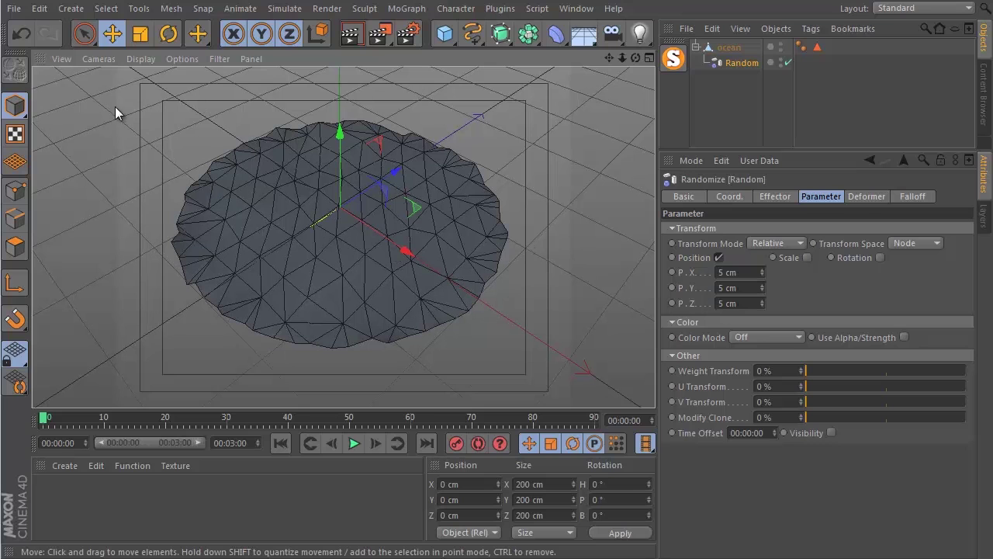
click(148, 59)
click(155, 80)
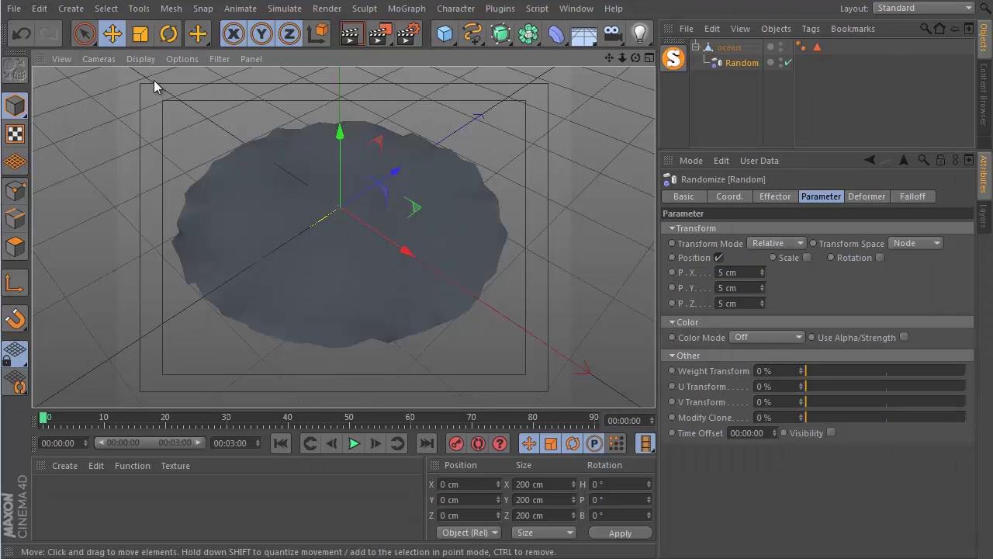
Step: Delete the Phong tag from the ocean object to give it faceted low-poly shading
click(492, 149)
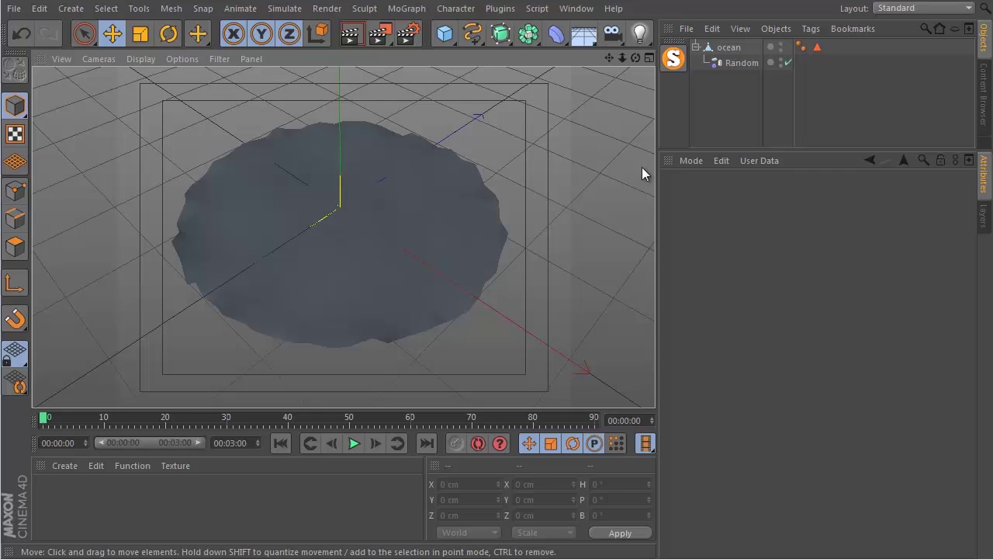
click(801, 48)
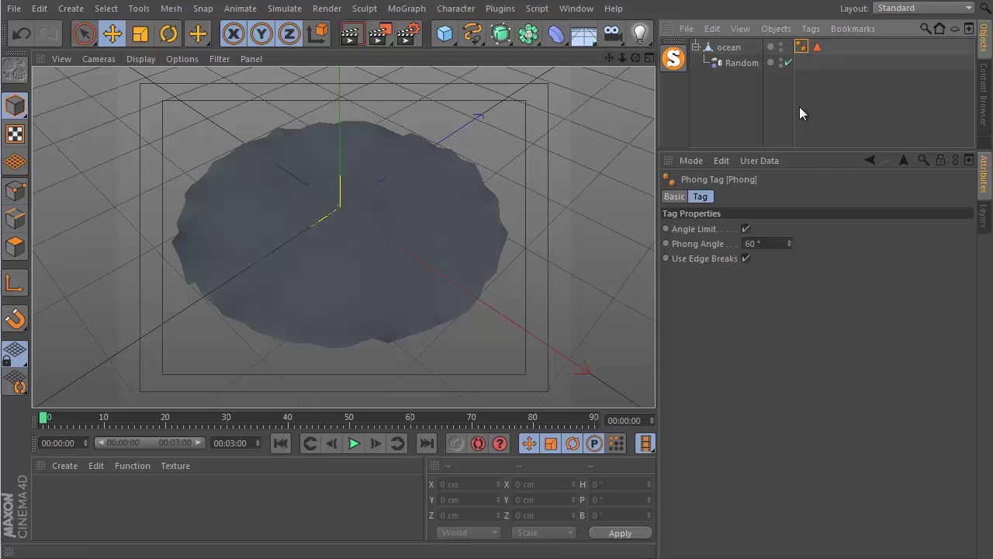
key(Delete)
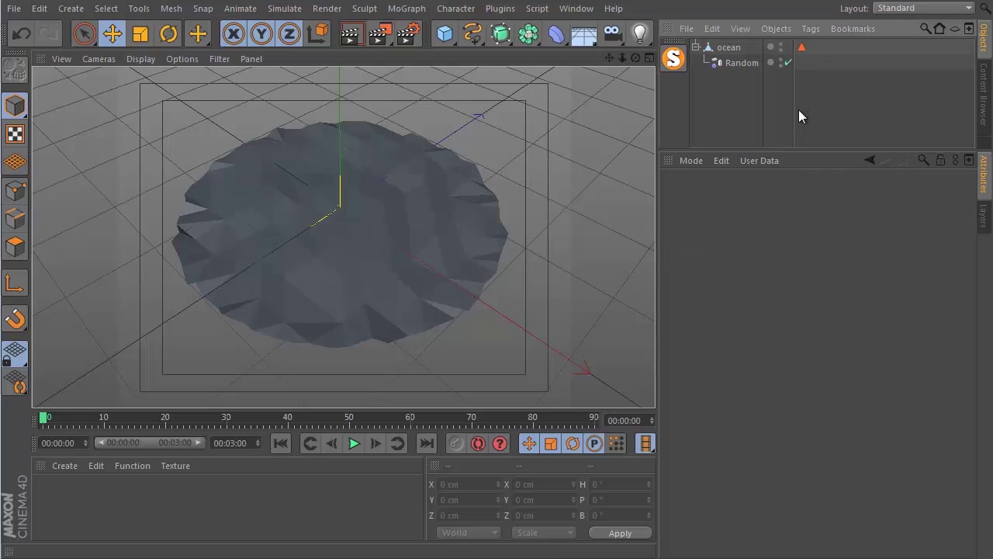
Step: Create a new material for the scene
scroll(316, 276, up, 2)
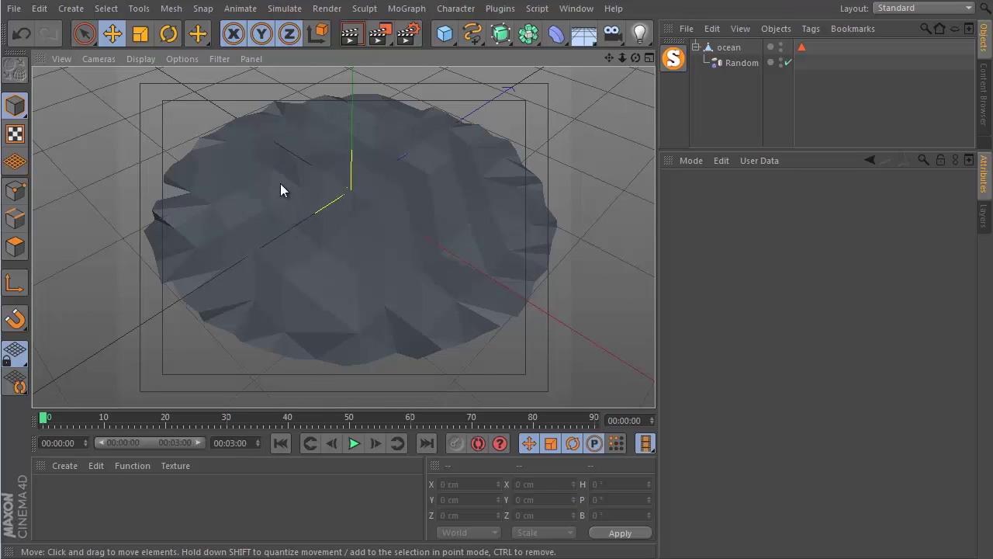
drag(636, 58, 537, 260)
double_click(135, 512)
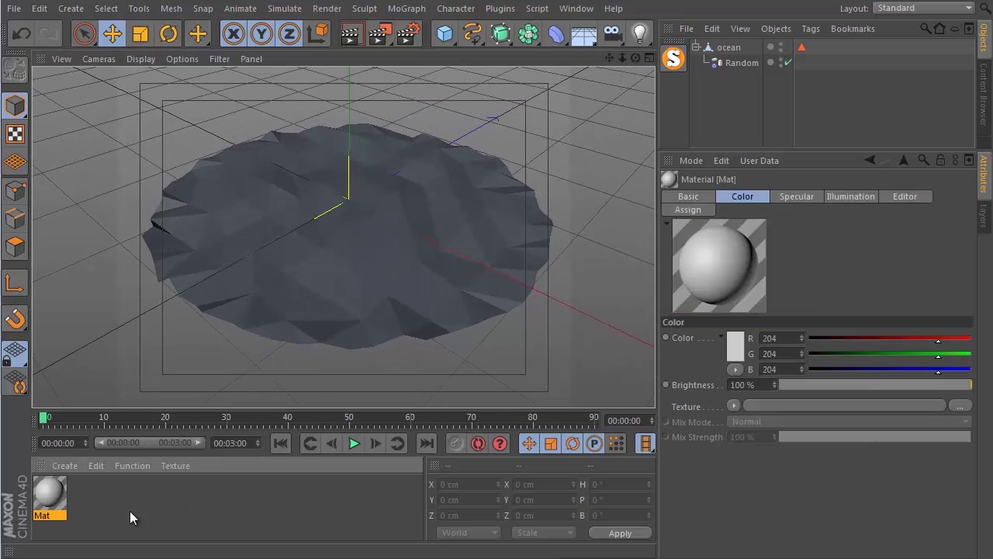
Step: Set the material's colour to light blue (RGB 132, 206, 255) and apply the material to the ocean object
click(738, 346)
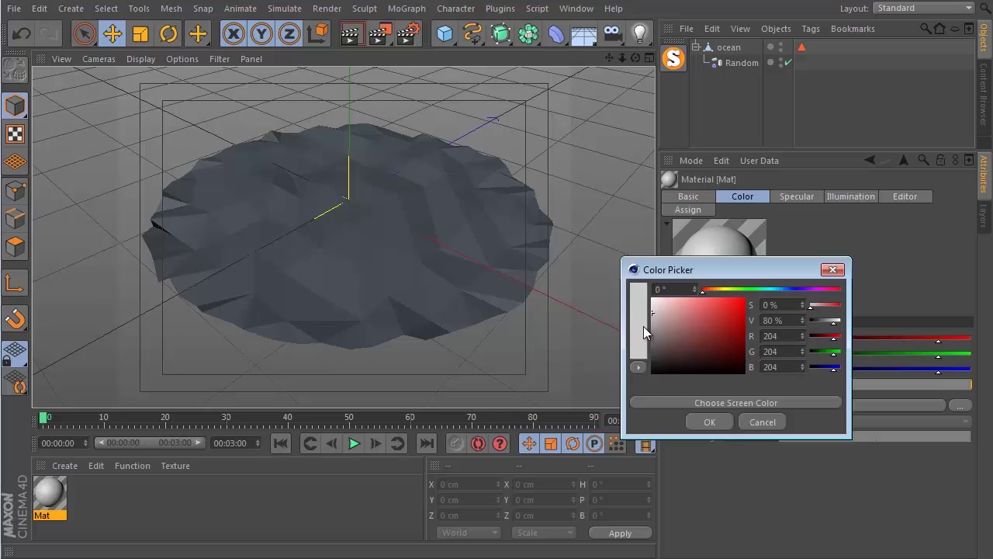
click(639, 322)
click(745, 324)
click(659, 514)
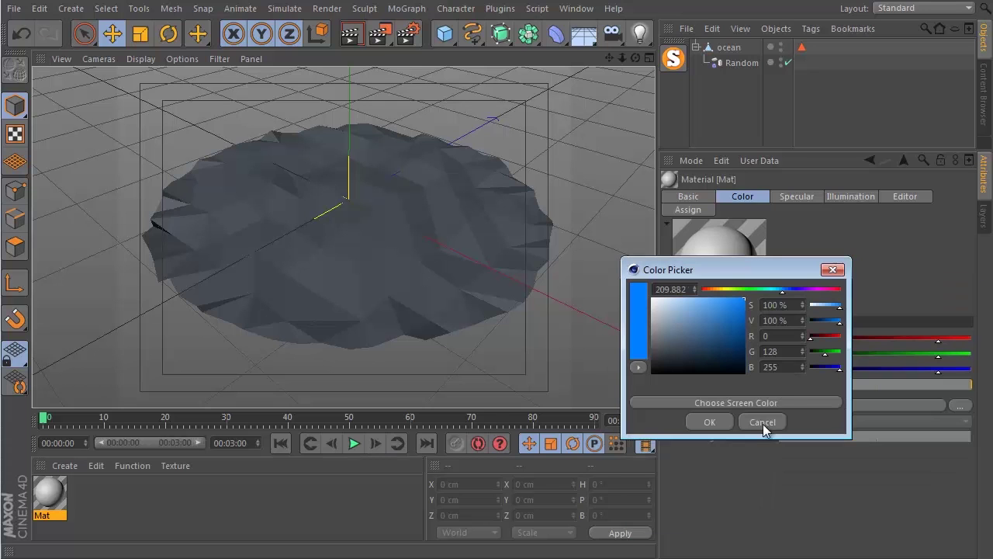
click(696, 298)
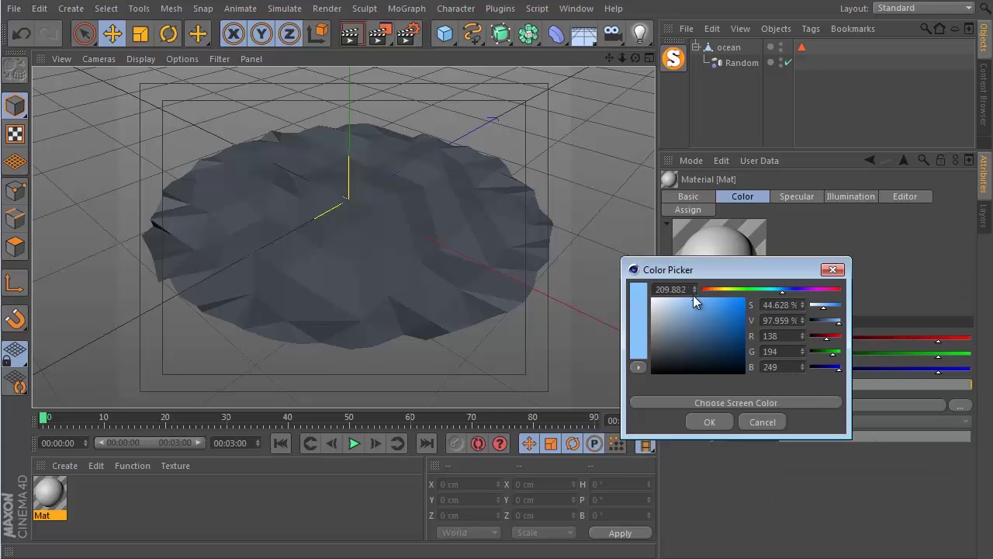
click(781, 293)
click(710, 421)
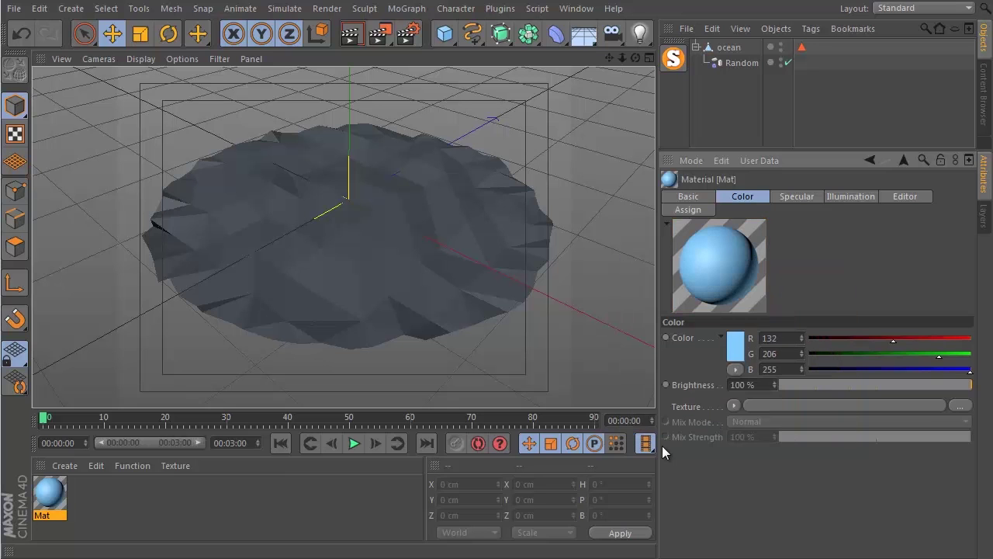
drag(55, 506, 338, 279)
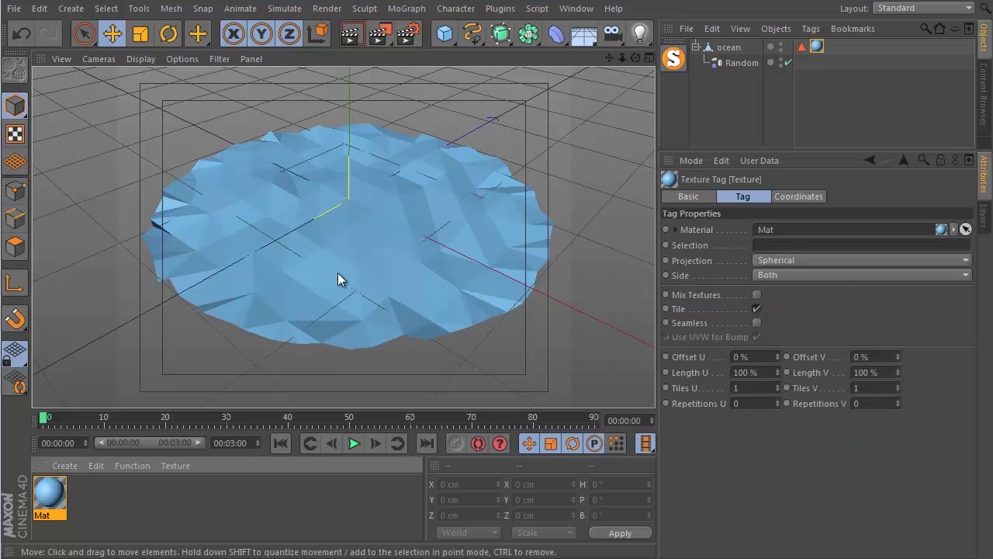
Step: Add a Landscape object and set both its width and depth to 400 cm
drag(634, 59, 537, 260)
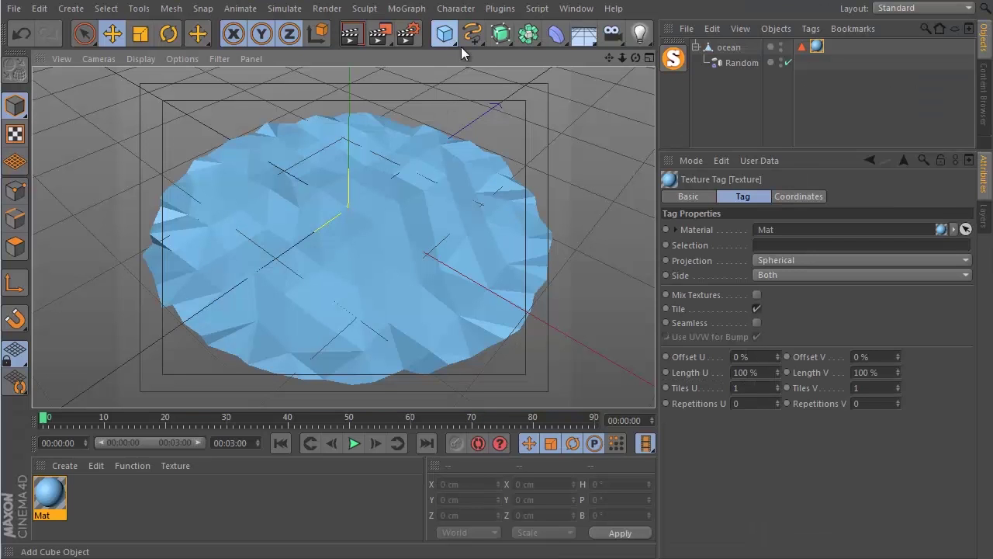
click(446, 35)
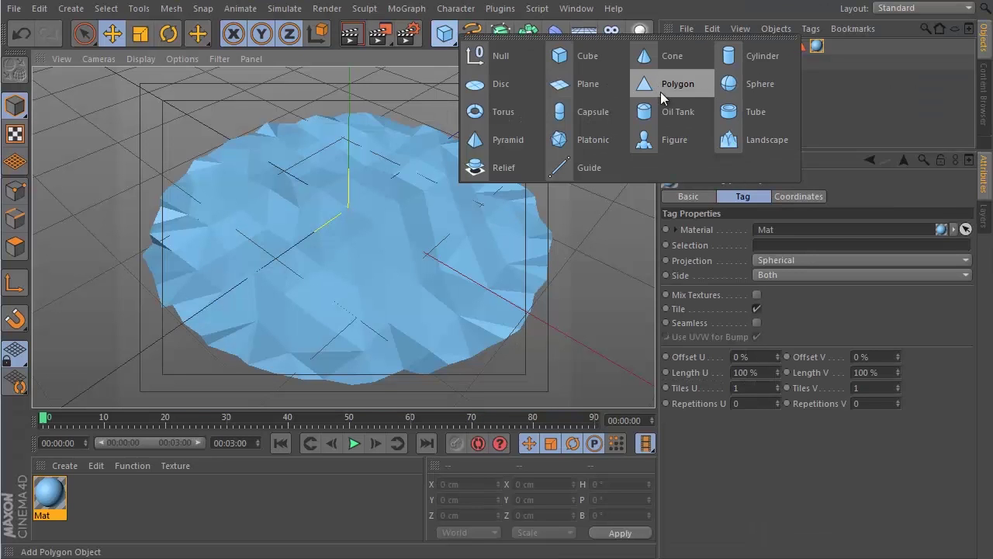
click(746, 140)
double_click(774, 229)
text(400)
key(Return)
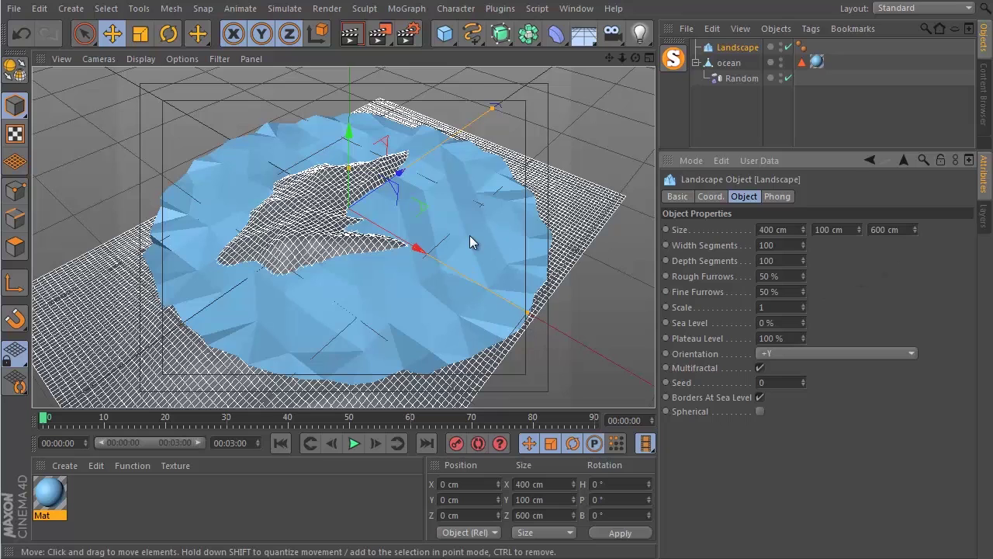
double_click(914, 228)
text(400)
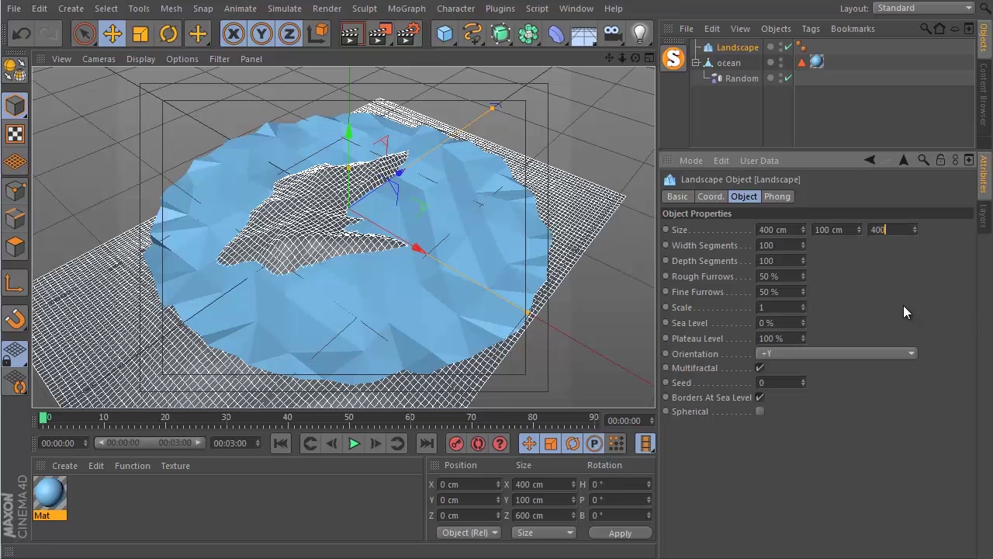
key(Return)
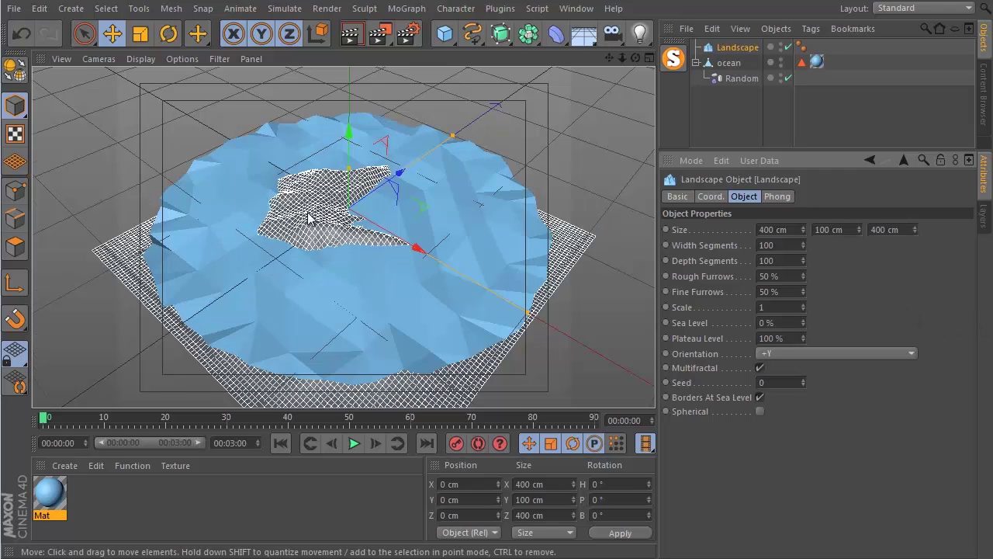
Step: Set the landscape's width segments and depth segments to 20 each for a low-poly mesh
scroll(316, 211, up, 2)
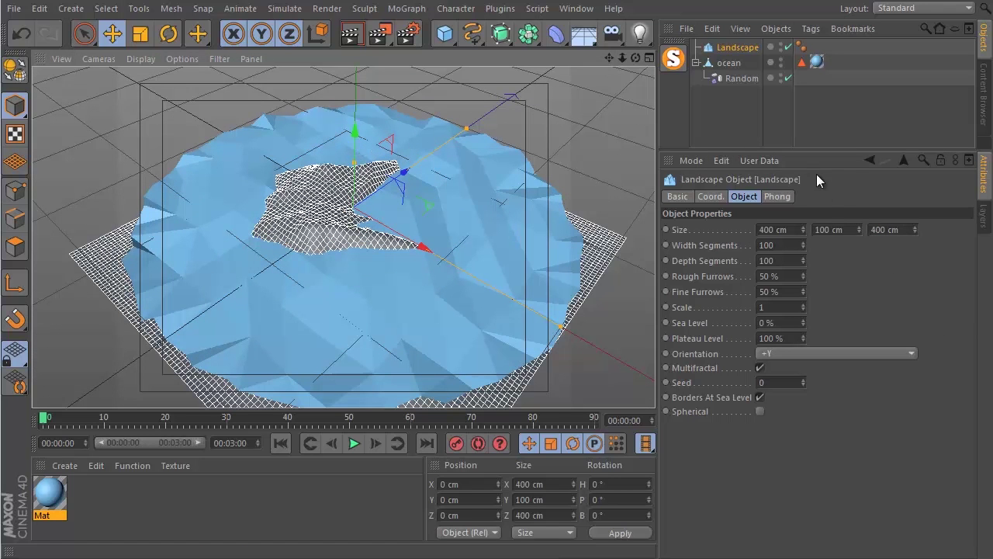
double_click(795, 245)
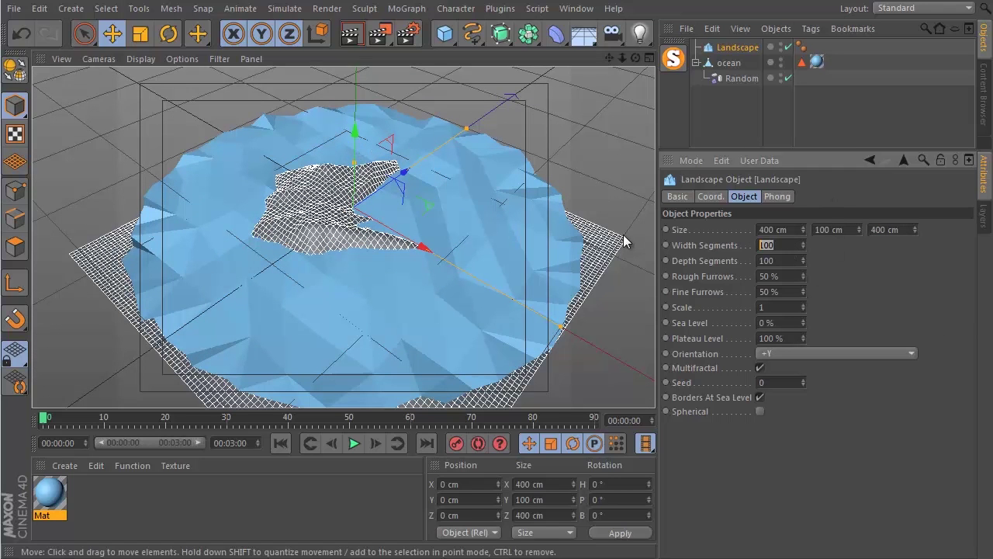
text(20)
key(Return)
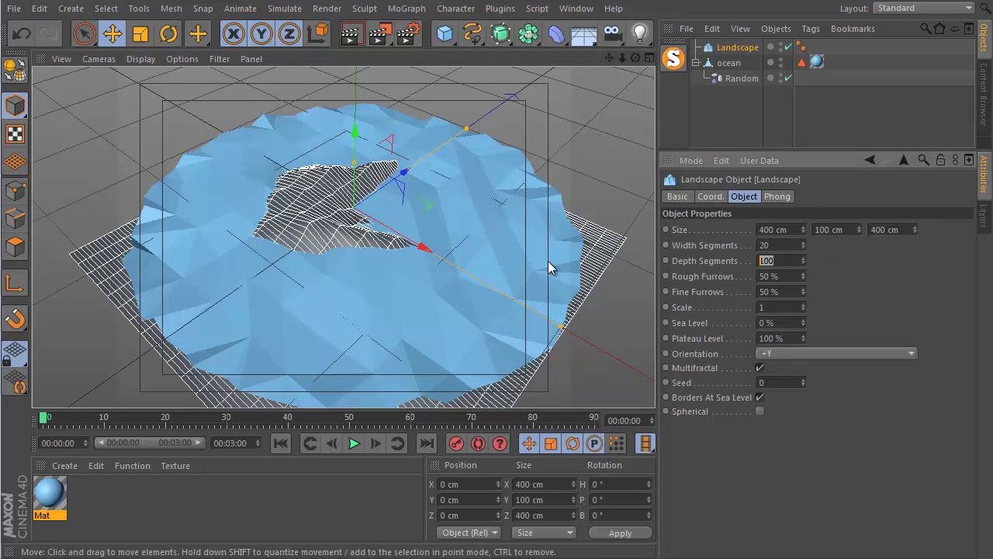
text(20)
key(Return)
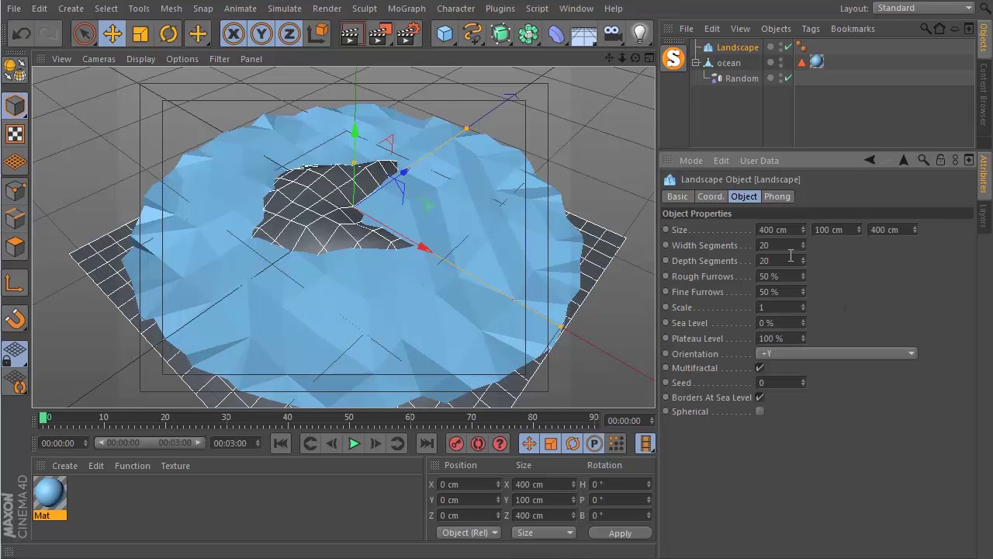
Step: Set the landscape's height to 25 cm
double_click(851, 231)
text(25)
key(Return)
Step: Raise the landscape about 8 cm along Y and shift it about 69 cm along Z over the ocean
scroll(370, 297, down, 3)
alt+drag(371, 297, 370, 273)
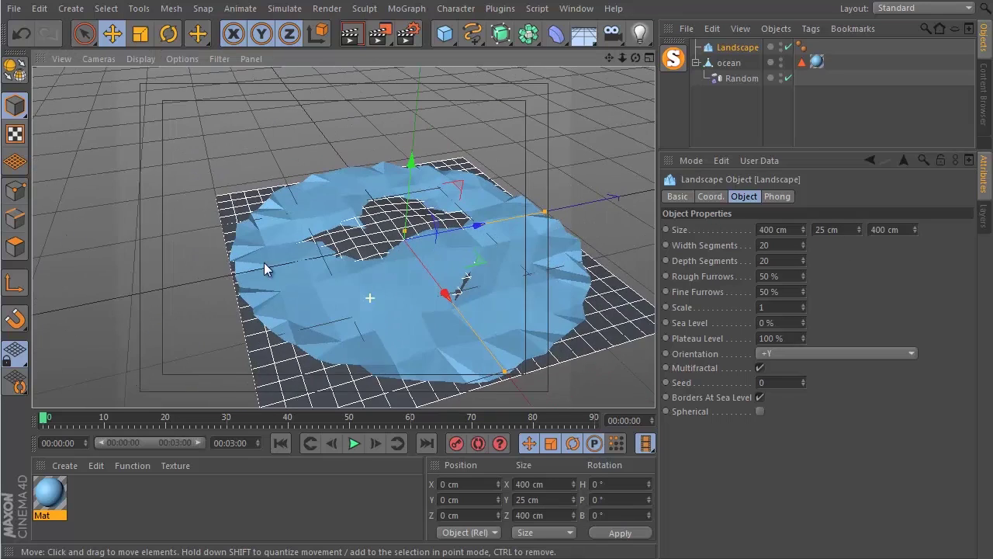
alt+middle_drag(370, 273, 364, 267)
alt+drag(364, 267, 366, 159)
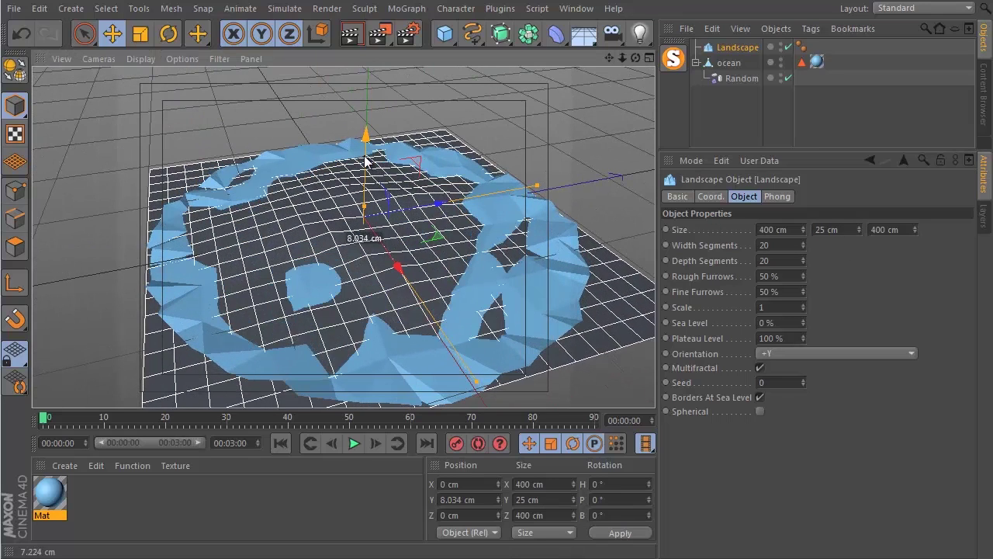
drag(422, 211, 473, 209)
alt+middle_drag(446, 218, 378, 215)
alt+drag(377, 215, 419, 231)
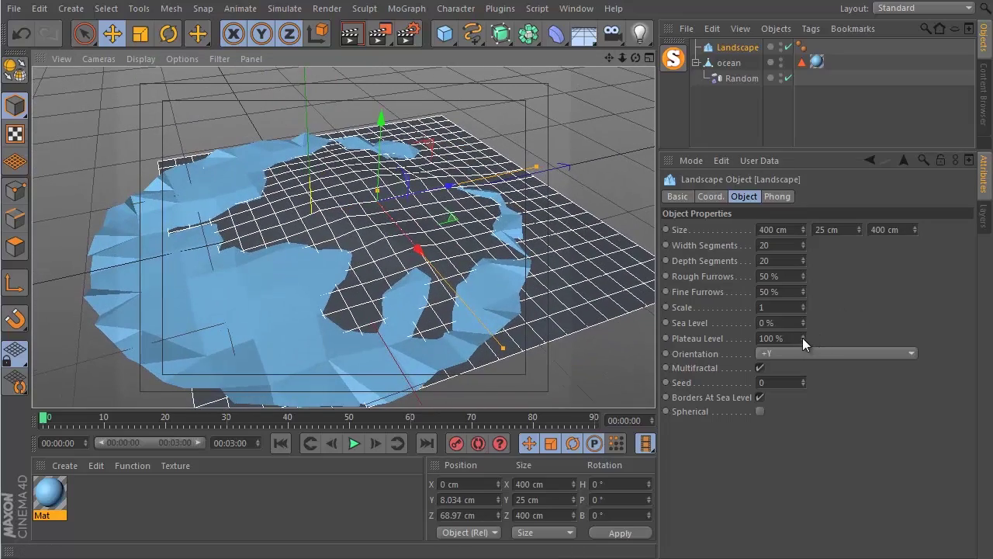
Step: Set the landscape's plateau level to 60%
drag(803, 338, 803, 337)
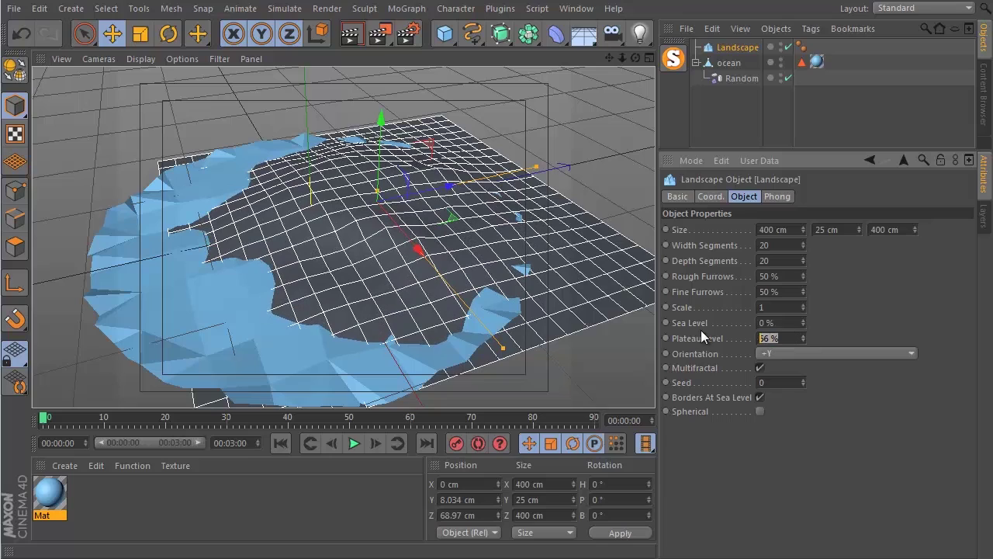
text(60)
key(Return)
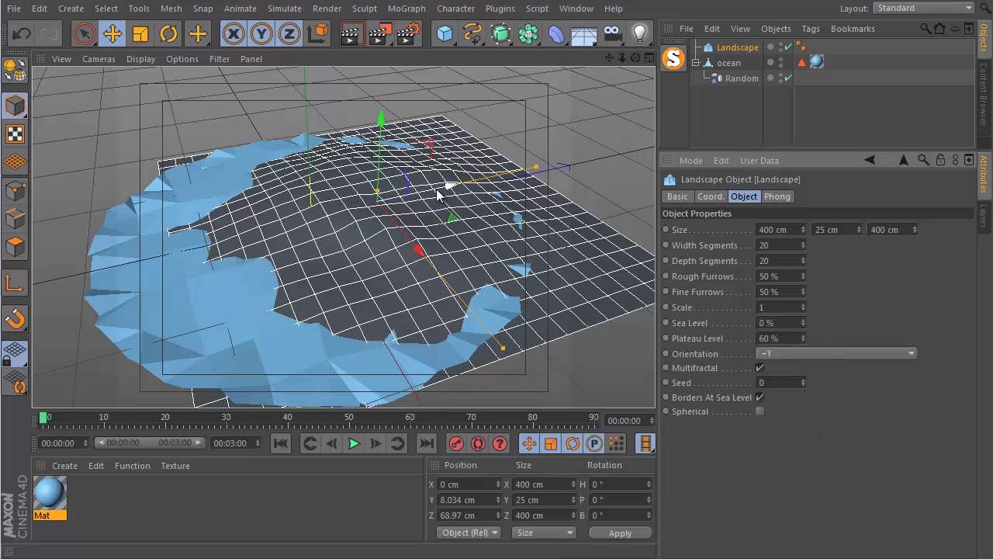
Step: Enlarge the landscape to about 452 by 430 cm and place it at about 77 cm along Z
drag(437, 196, 433, 200)
alt+drag(302, 237, 482, 242)
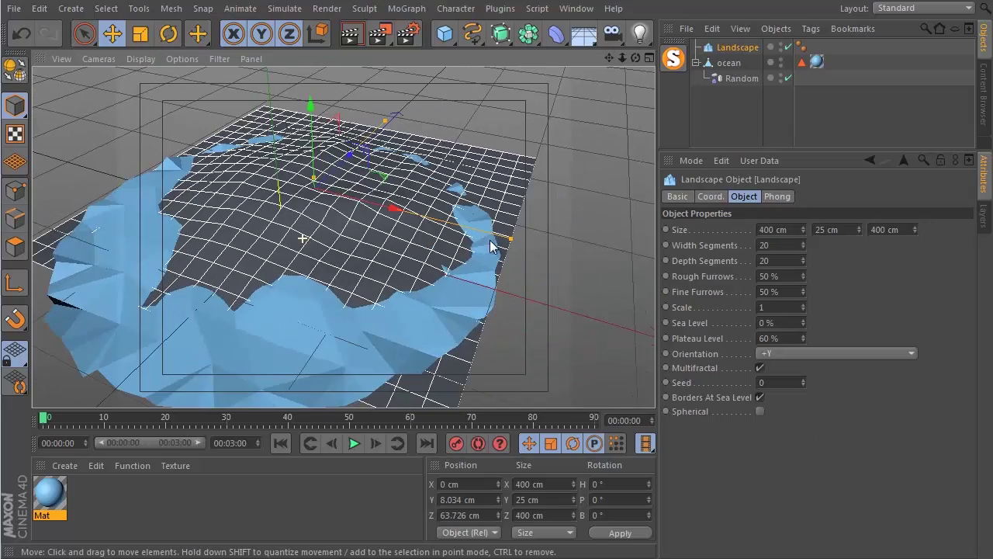
alt+middle_drag(456, 247, 481, 256)
alt+drag(481, 256, 573, 246)
alt+drag(400, 240, 559, 153)
drag(425, 186, 437, 191)
alt+drag(326, 235, 331, 245)
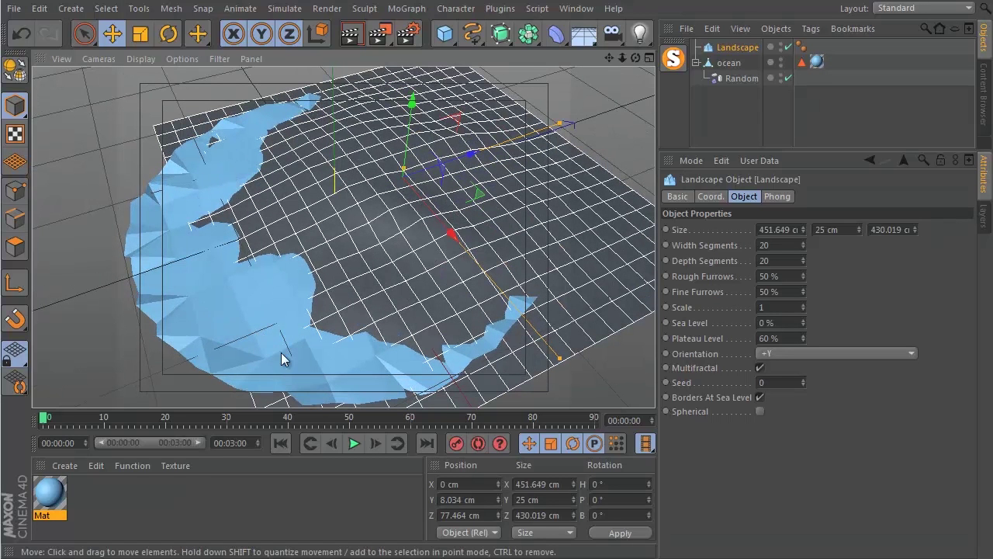
alt+drag(282, 358, 306, 328)
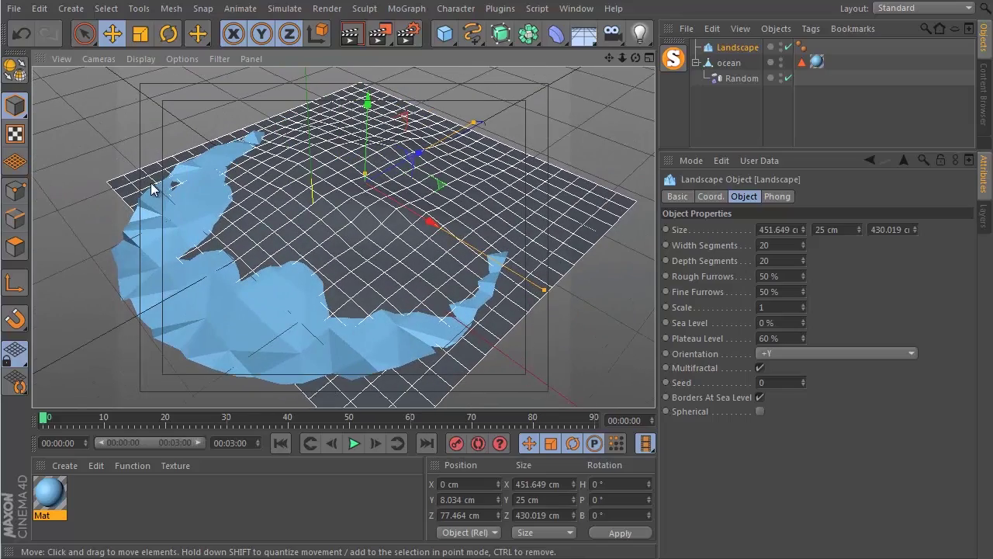
drag(334, 338, 492, 328)
key(ctrl+z)
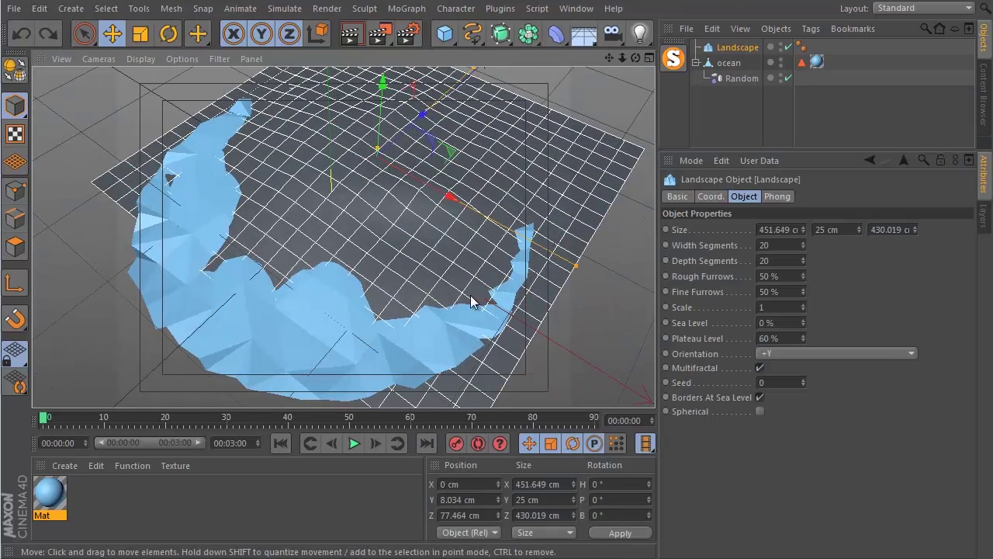
alt+right_drag(441, 282, 342, 311)
alt+drag(341, 310, 327, 264)
scroll(458, 233, up, 5)
Step: Add a Cylinder object and set its radius to 200 cm to match the ocean disc
click(729, 109)
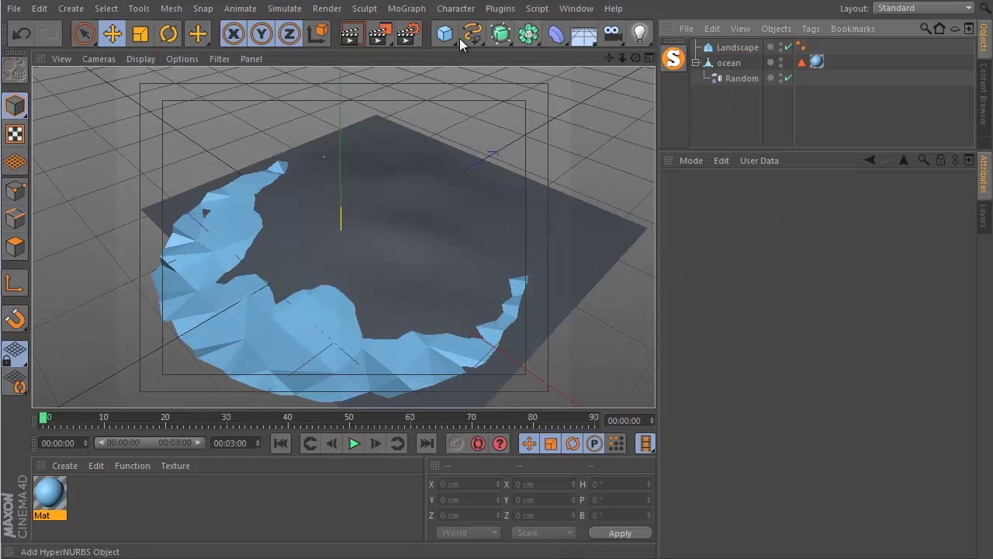
click(460, 38)
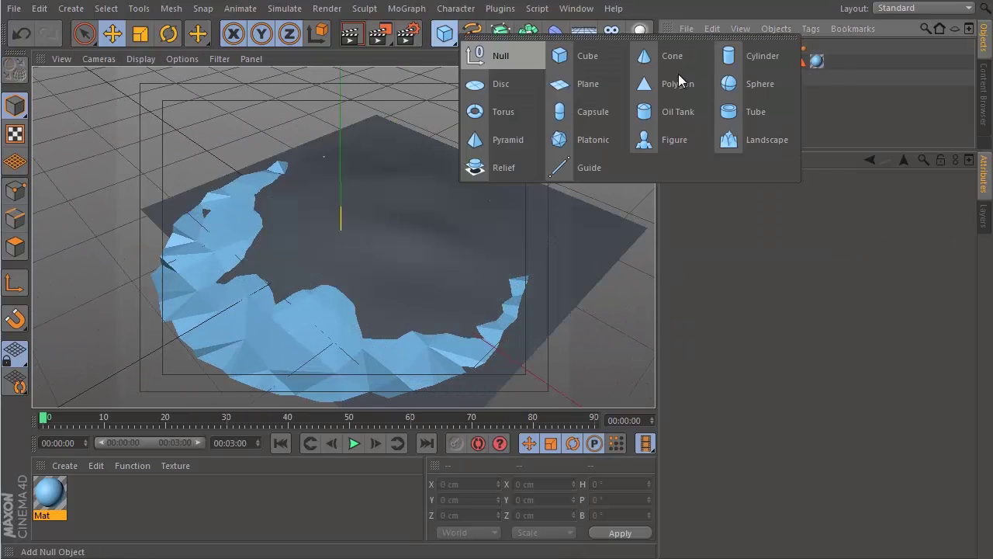
click(778, 55)
click(745, 196)
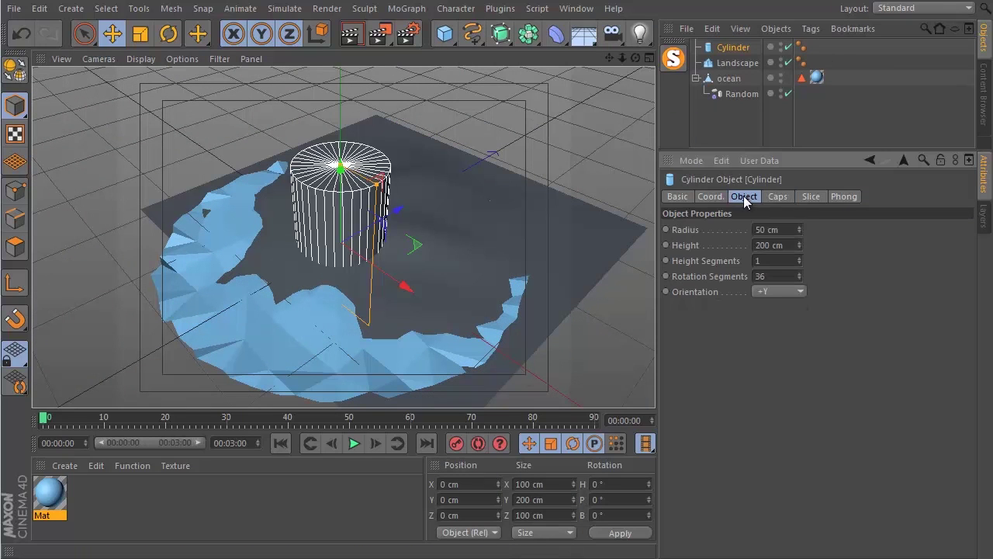
click(778, 229)
text(200)
key(Return)
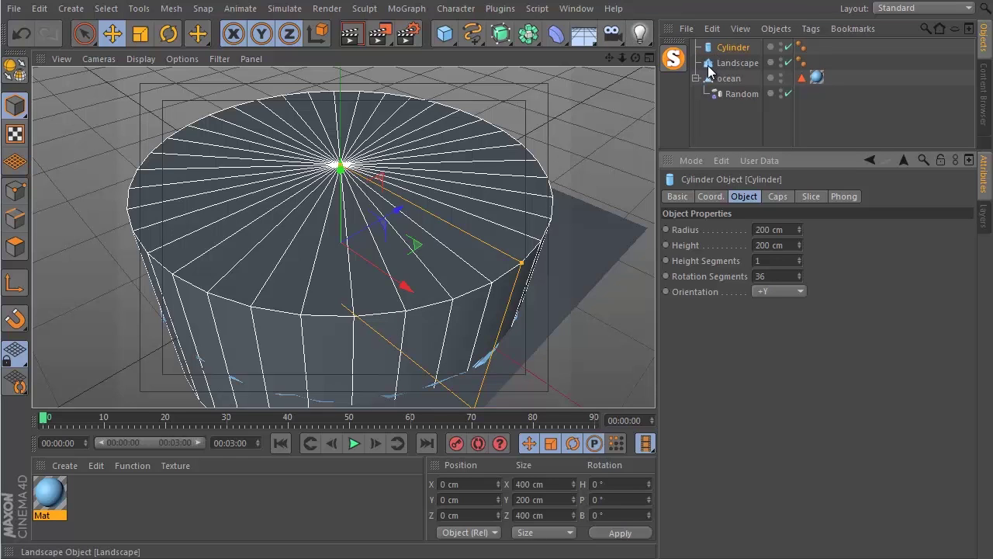
Step: Add a Boole object and nest the cylinder and landscape under it, with the cylinder first
click(528, 33)
click(838, 59)
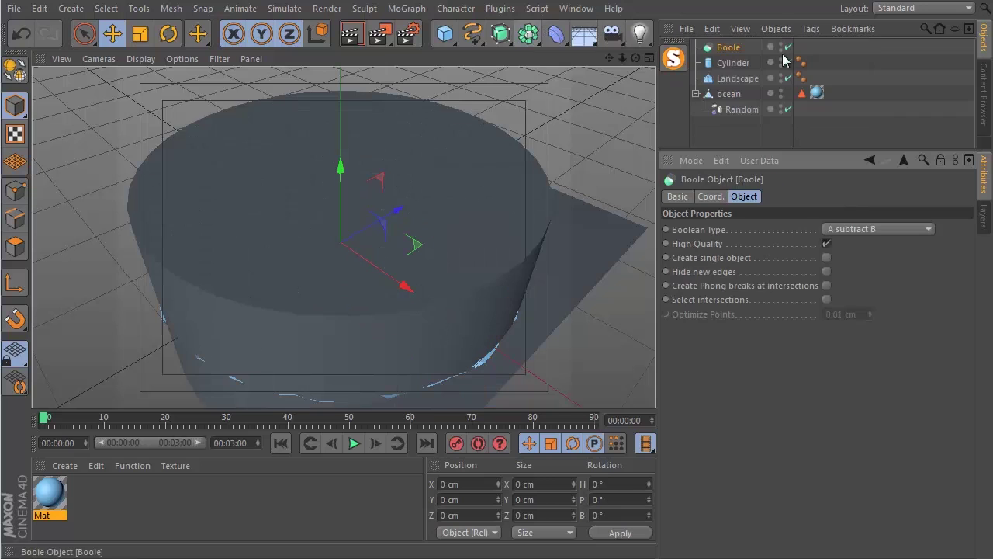
click(731, 64)
ctrl+click(728, 74)
drag(726, 69, 728, 47)
Step: Isolate the Boole object with MagicSolo and examine the shape it produces
click(722, 48)
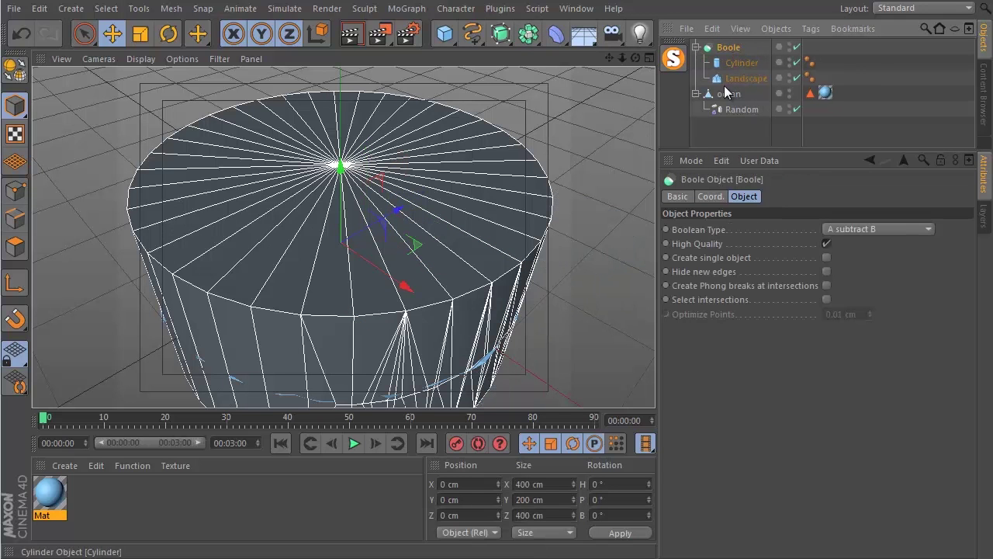
click(673, 59)
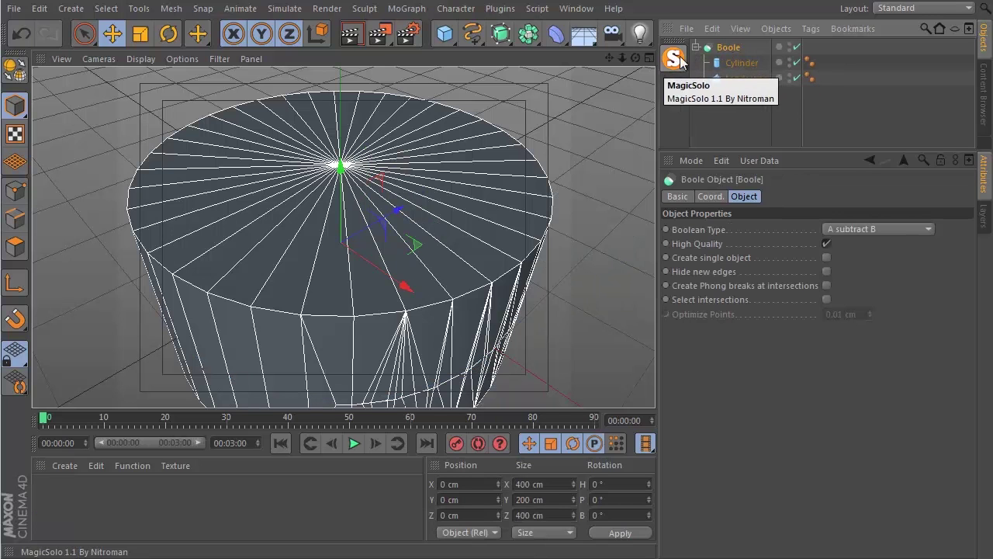
scroll(326, 199, down, 3)
scroll(325, 192, up, 4)
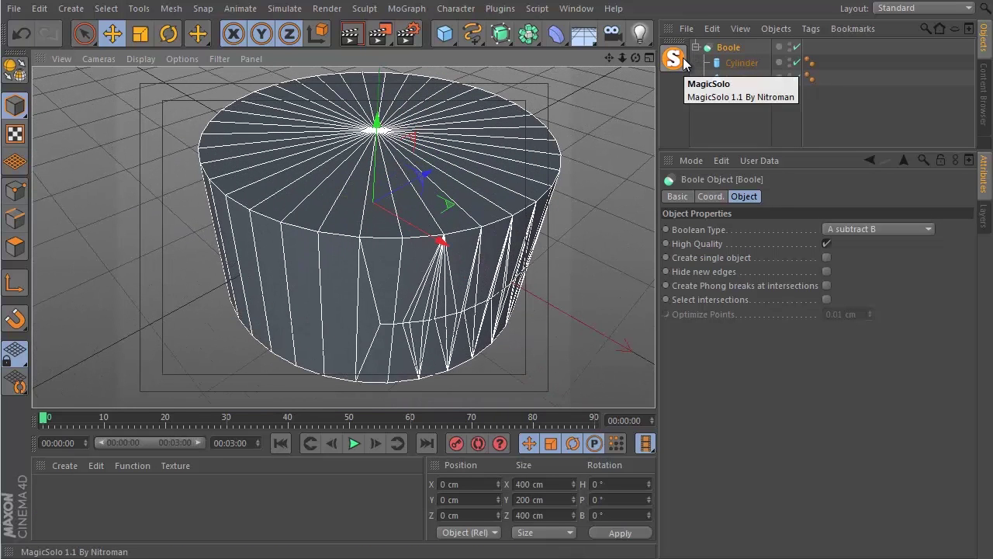
alt+middle_drag(435, 188, 419, 203)
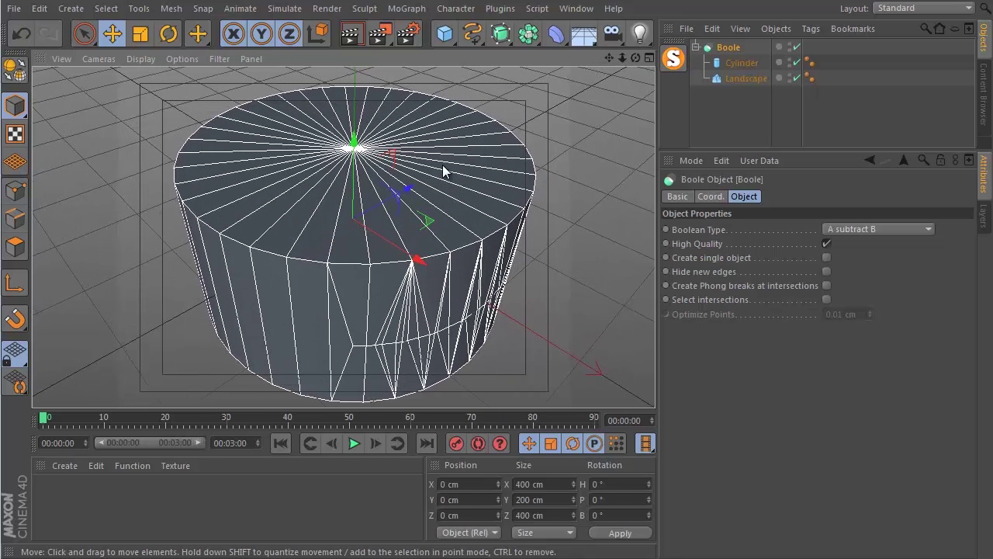
Step: Set the Boolean type to A intersect B and end the isolation so the whole scene shows
click(851, 228)
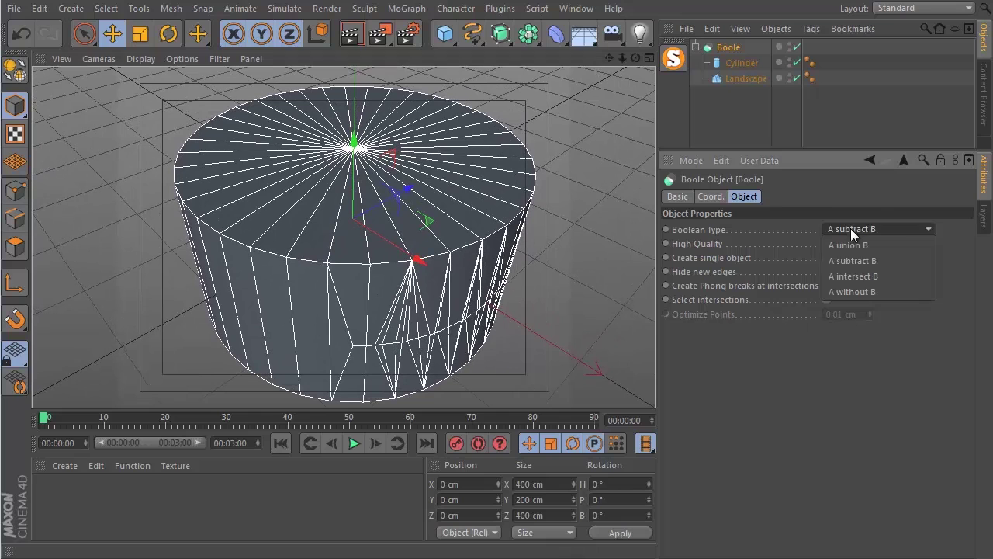
click(857, 277)
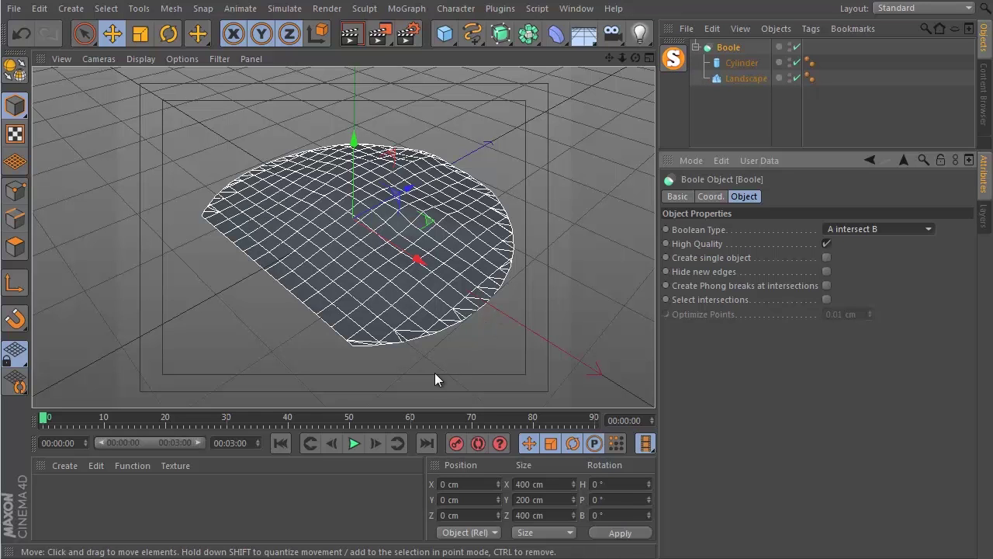
click(680, 61)
alt+drag(393, 270, 333, 291)
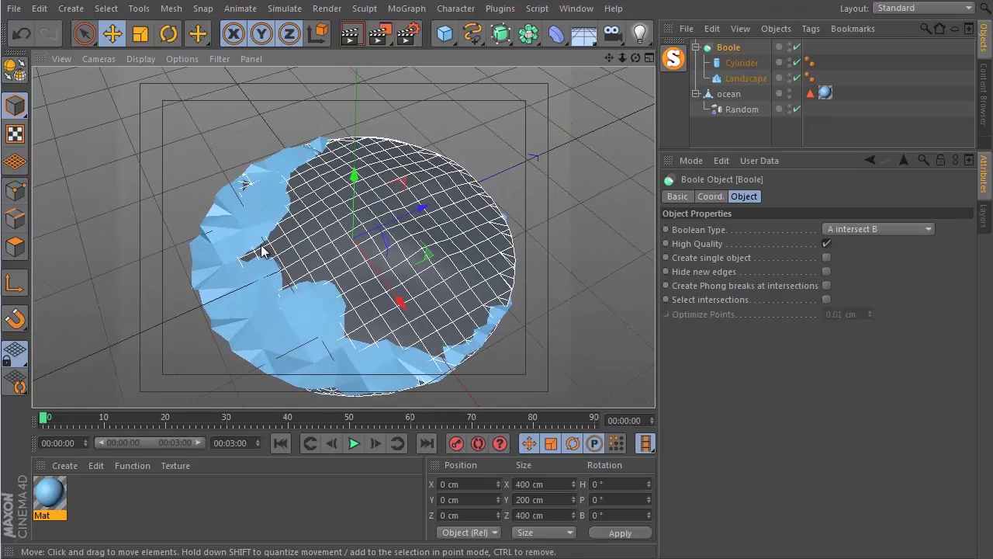
Step: Convert the Boole object into editable polygon geometry
alt+drag(267, 259, 295, 246)
click(295, 246)
click(729, 49)
key(c)
Step: Delete the cylinder, take the landscape out of the Boole group, and delete the empty Boole null
click(695, 46)
click(727, 65)
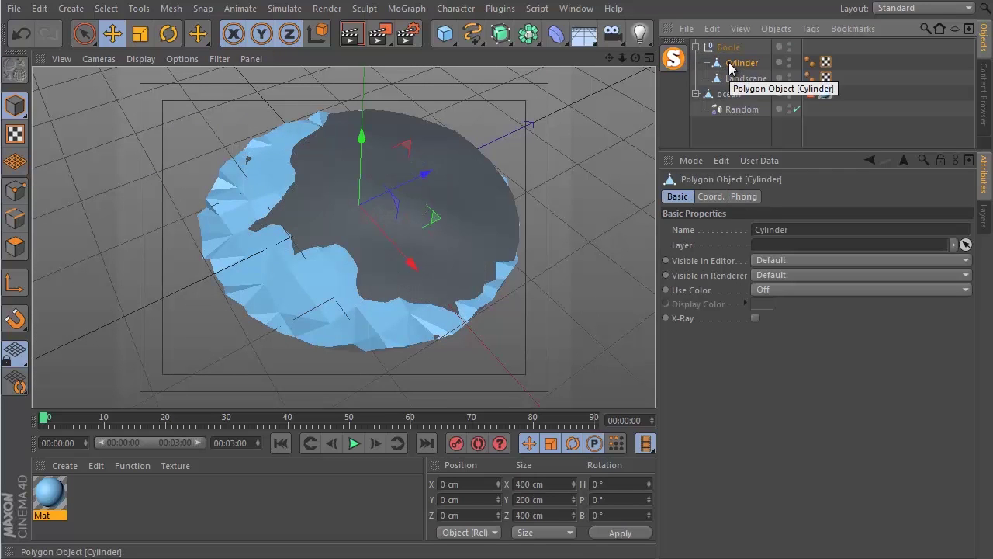
key(Delete)
click(725, 60)
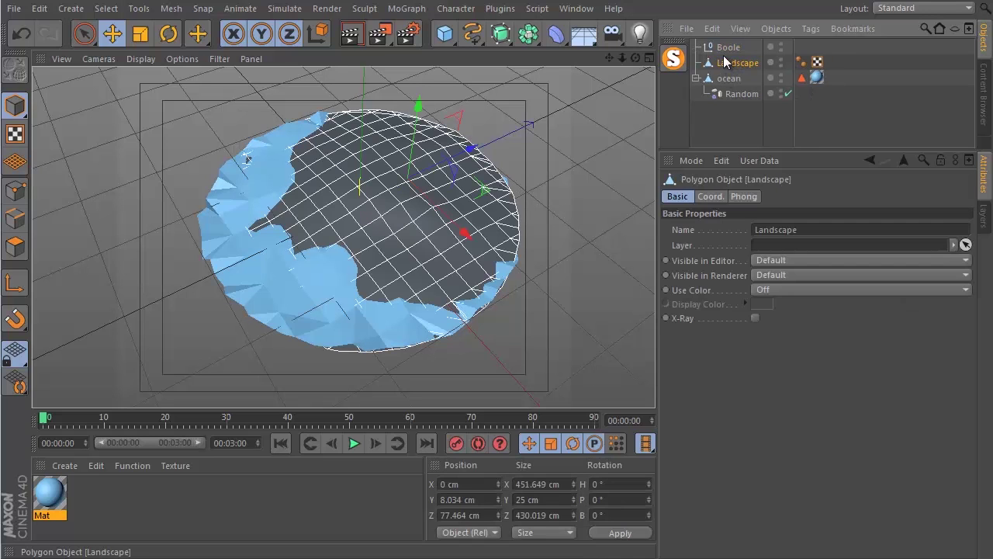
click(725, 48)
key(Delete)
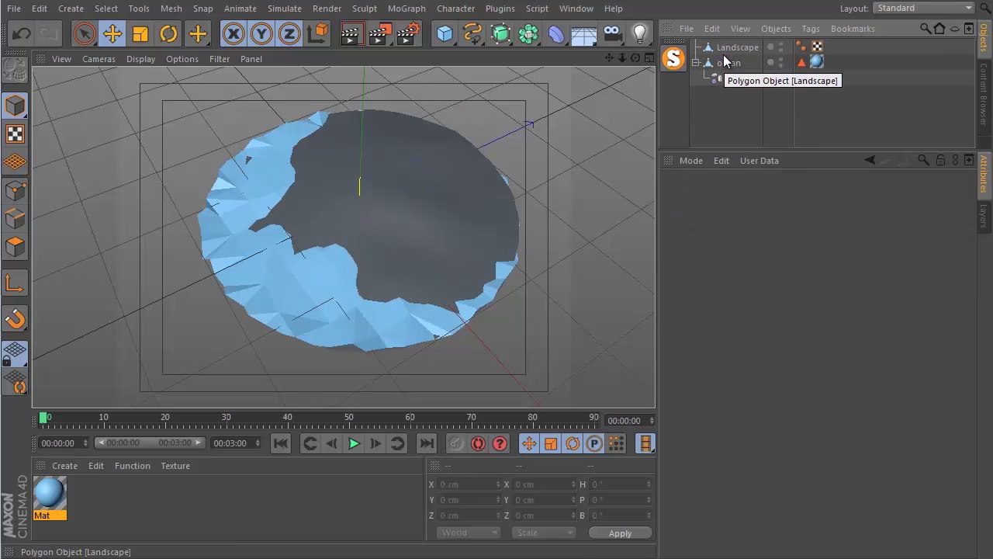
Step: Select all polygons of the landscape and triangulate them
click(736, 50)
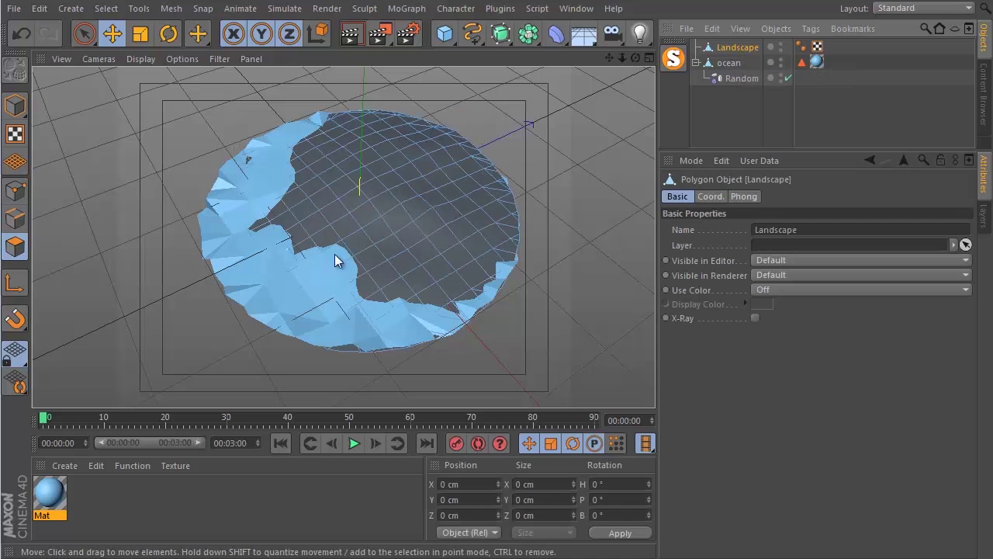
click(12, 256)
key(ctrl+a)
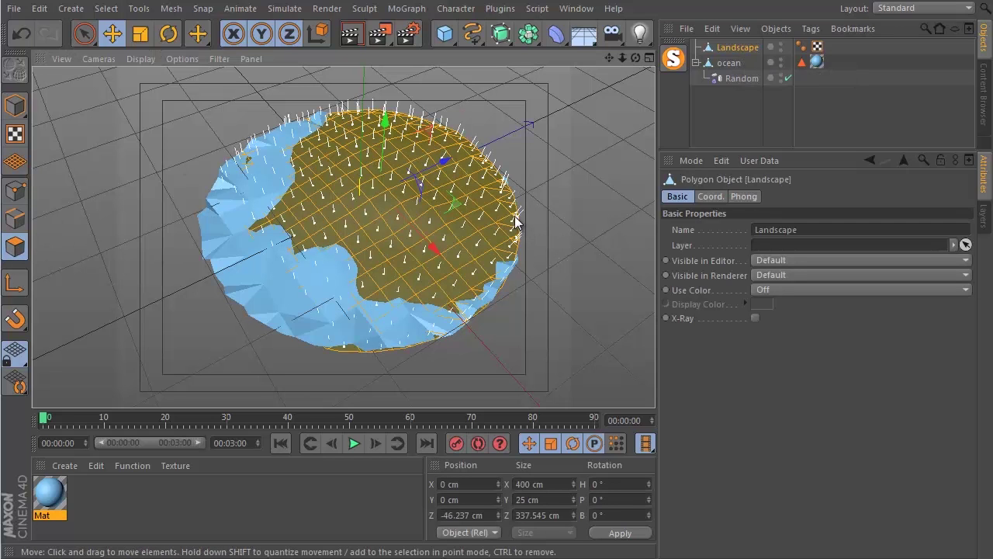
scroll(390, 229, up, 2)
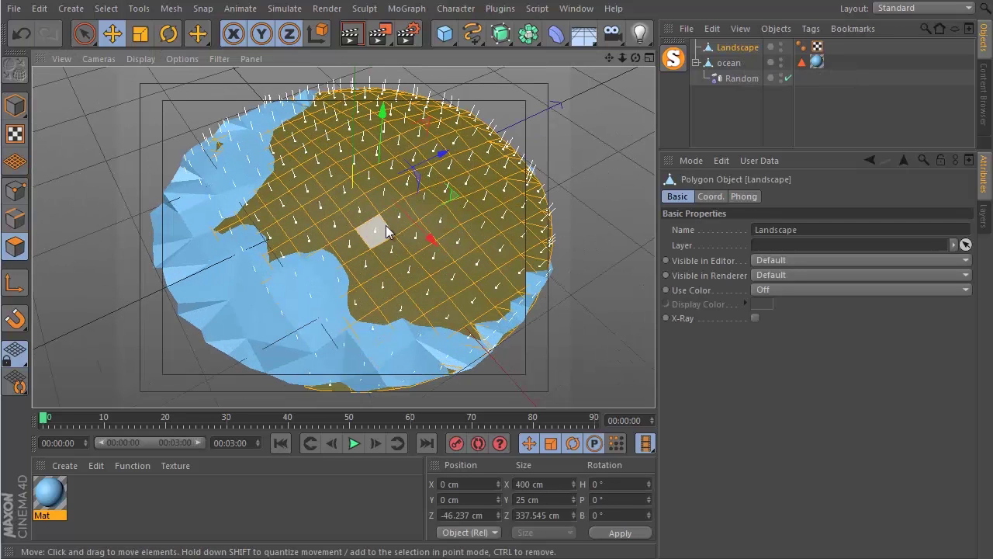
right_click(386, 225)
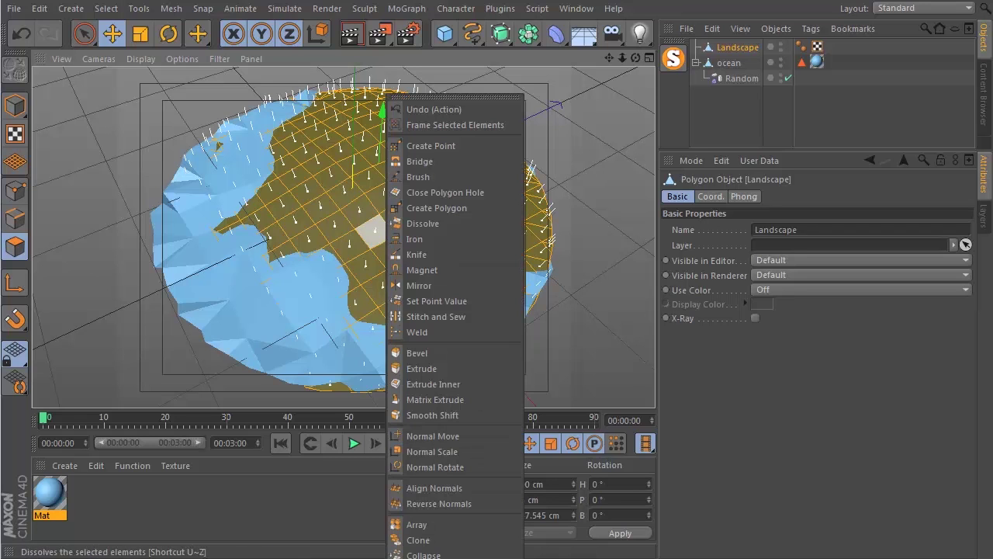
click(458, 555)
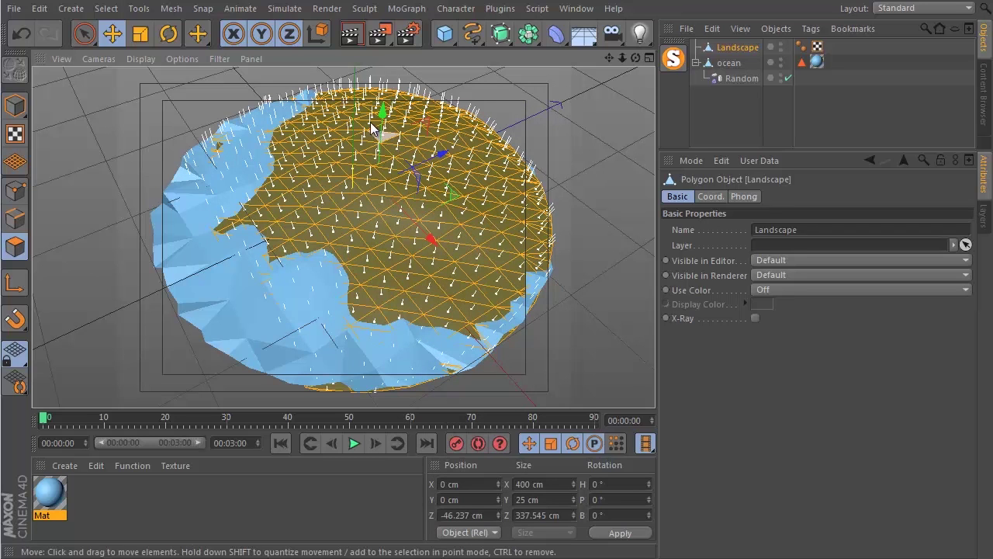
right_click(363, 99)
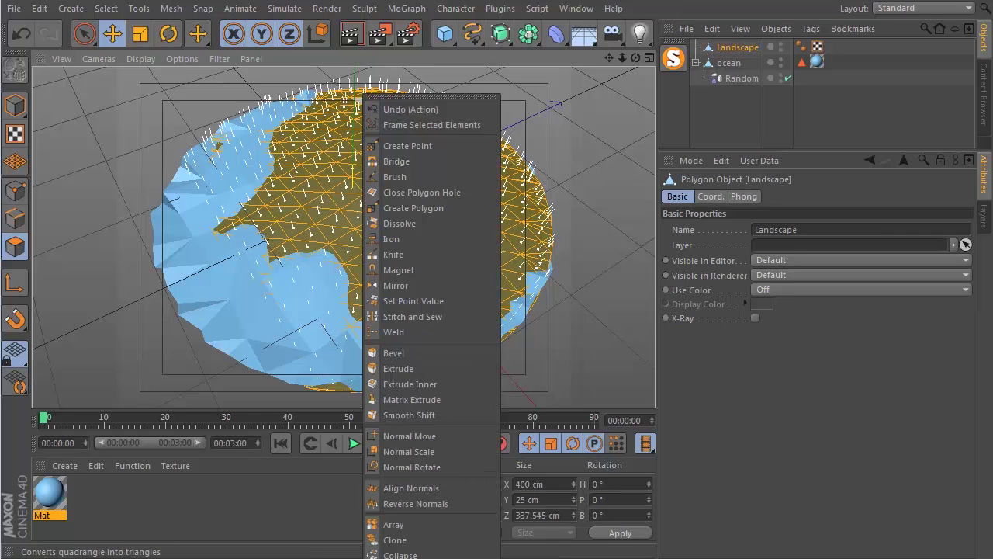
click(700, 121)
click(713, 97)
Step: Examine the landscape's triangle layout with Gouraud Shading (Lines) and return the view to plain Gouraud Shading
alt+right_drag(343, 216, 350, 216)
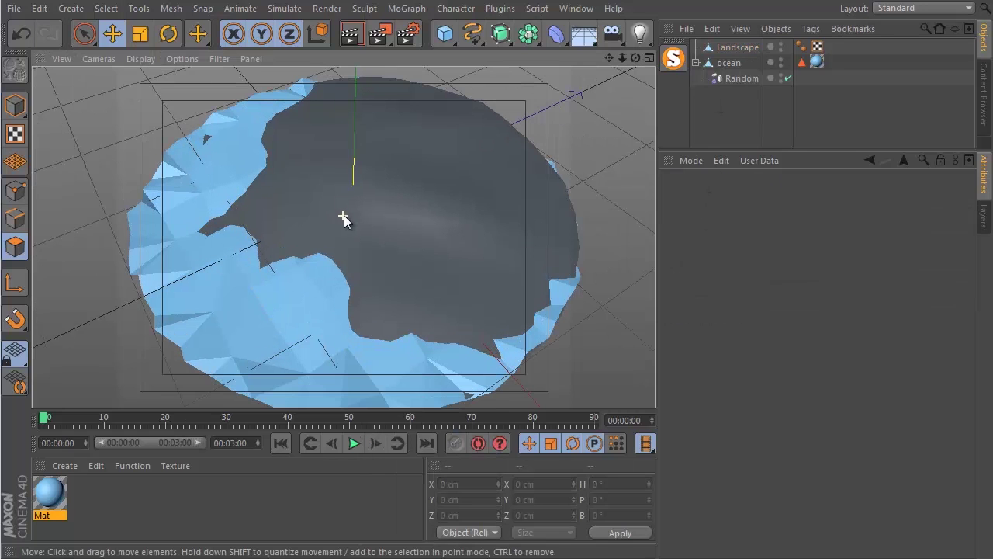
click(138, 59)
click(152, 98)
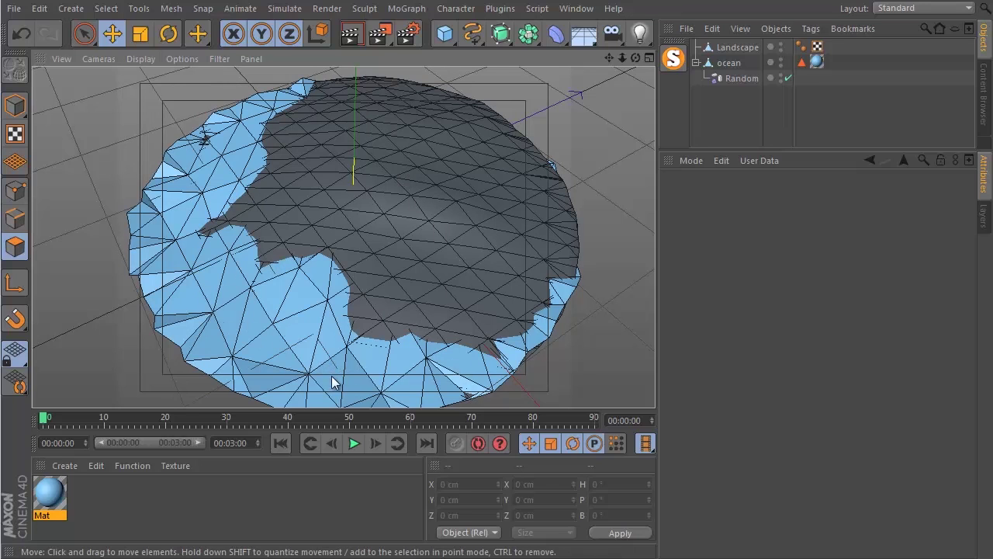
click(141, 59)
click(186, 82)
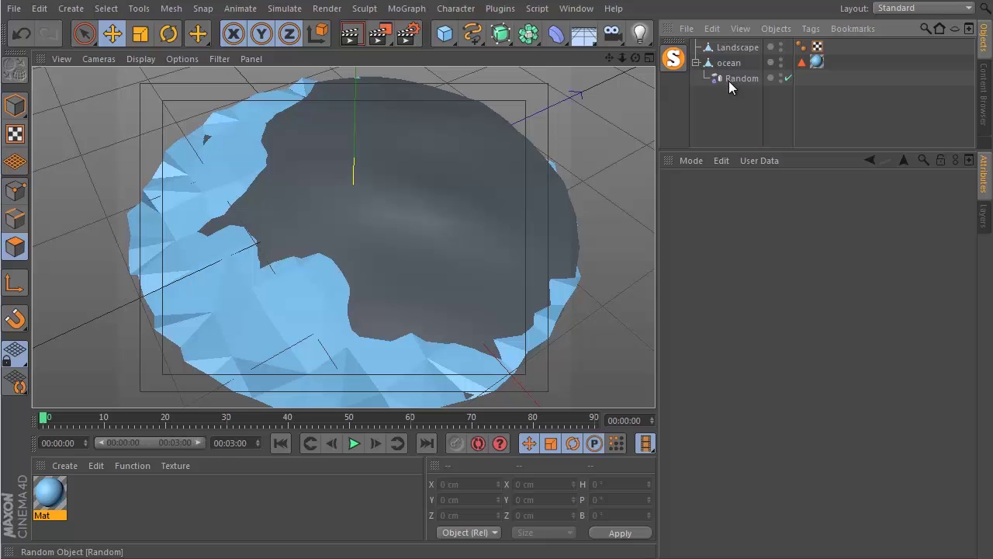
Step: Copy the ocean's Random effector under the landscape and set the copy's P.X, P.Y and P.Z to 3 cm
ctrl+drag(735, 95, 726, 50)
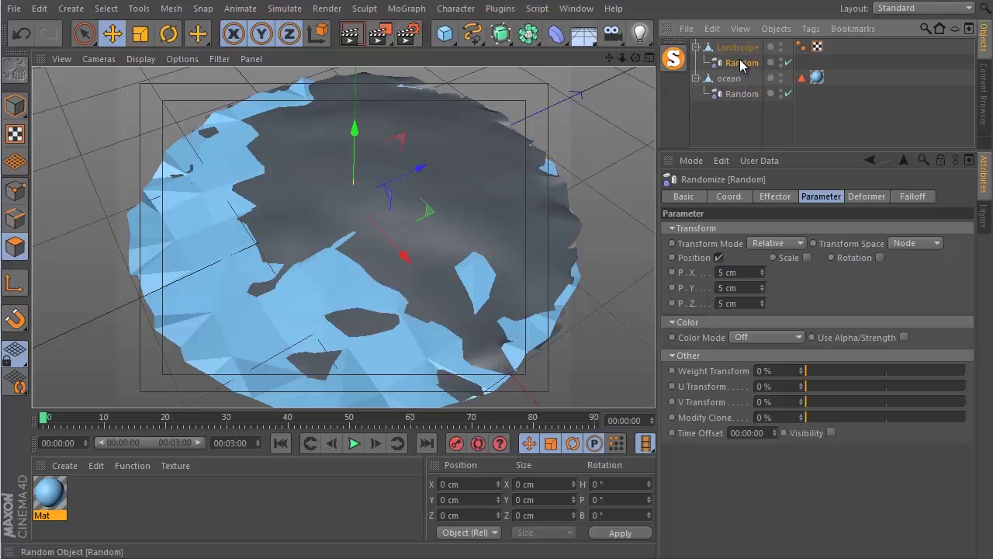
drag(746, 271, 706, 292)
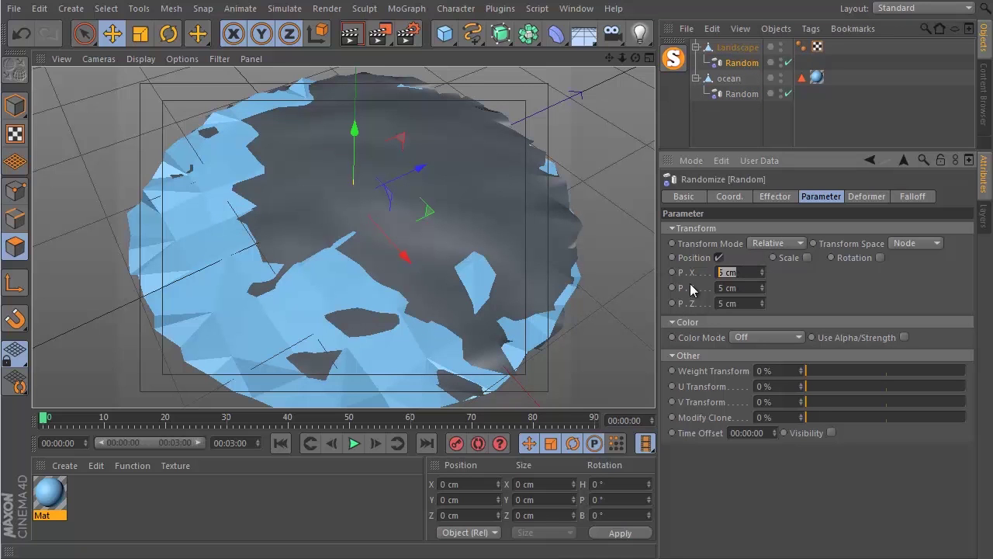
text(3)
key(Tab)
text(3)
key(Tab)
text(3)
key(Return)
key(Return)
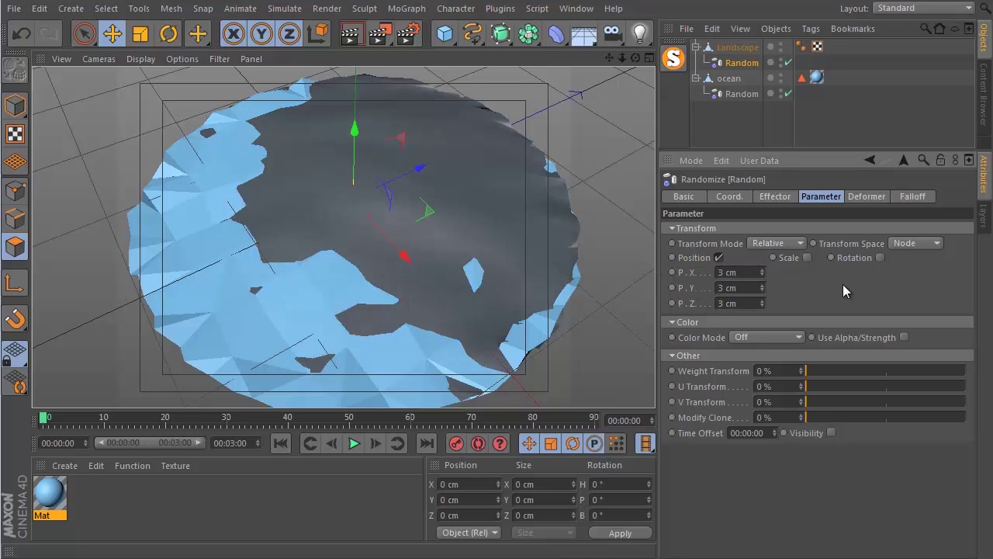
Step: Delete the landscape's Phong tag so its surface is shaded in flat facets
click(802, 47)
key(Delete)
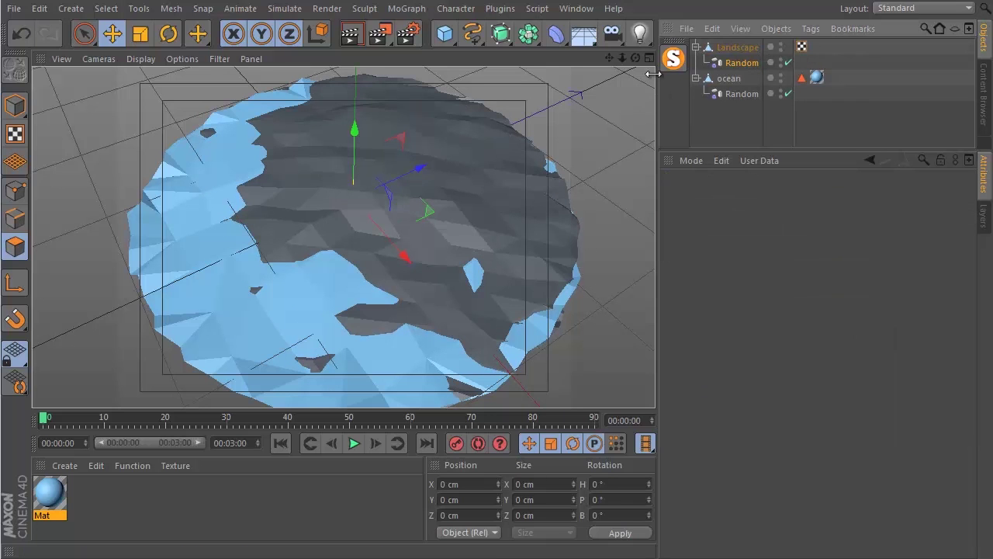
drag(635, 58, 538, 264)
Step: Create a material with a dark green color of about RGB 49, 88, 49 and apply it to the landscape
double_click(122, 508)
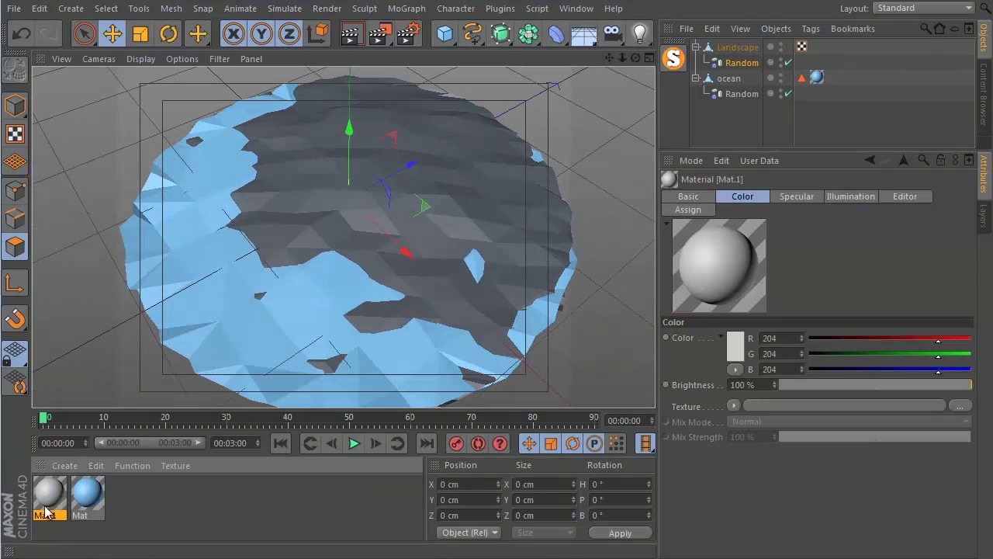
click(736, 347)
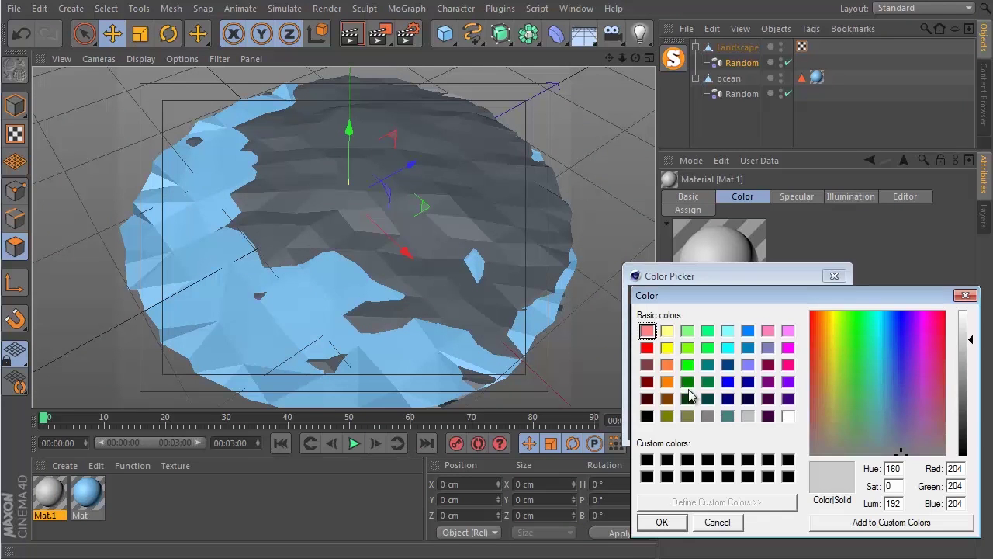
click(689, 385)
click(662, 521)
mouse_move(707, 367)
mouse_down()
mouse_move(719, 366)
mouse_move(717, 355)
mouse_move(695, 353)
mouse_up()
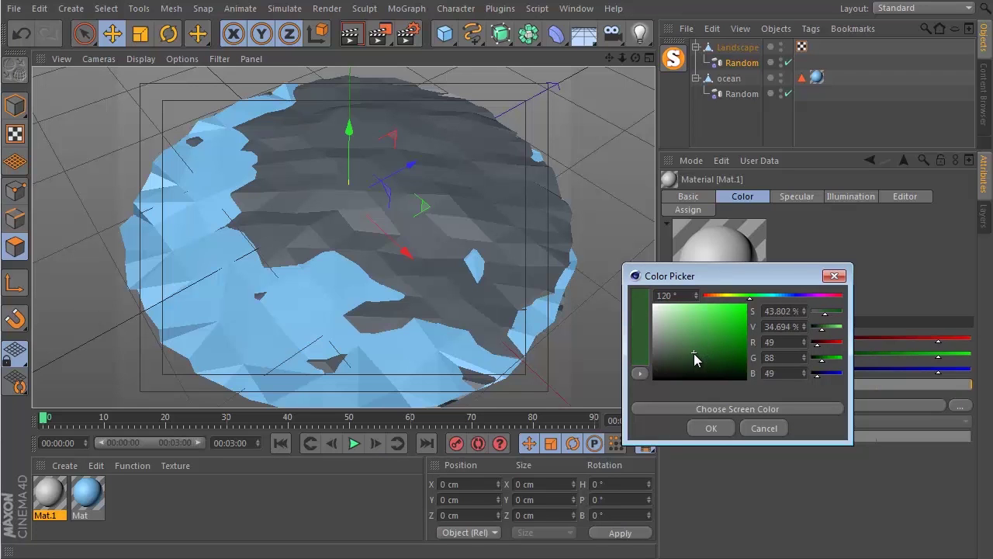
click(711, 428)
drag(60, 498, 714, 46)
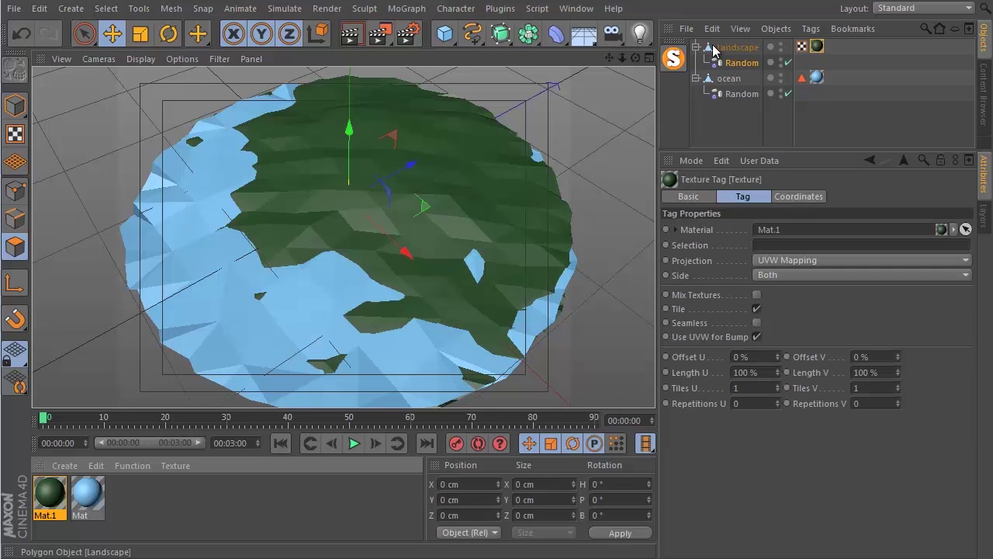
click(714, 111)
Step: Create another material with a sand color of RGB 234, 193, 147
mouse_move(544, 233)
alt+mouse_down()
mouse_move(538, 266)
mouse_move(546, 227)
alt+mouse_up()
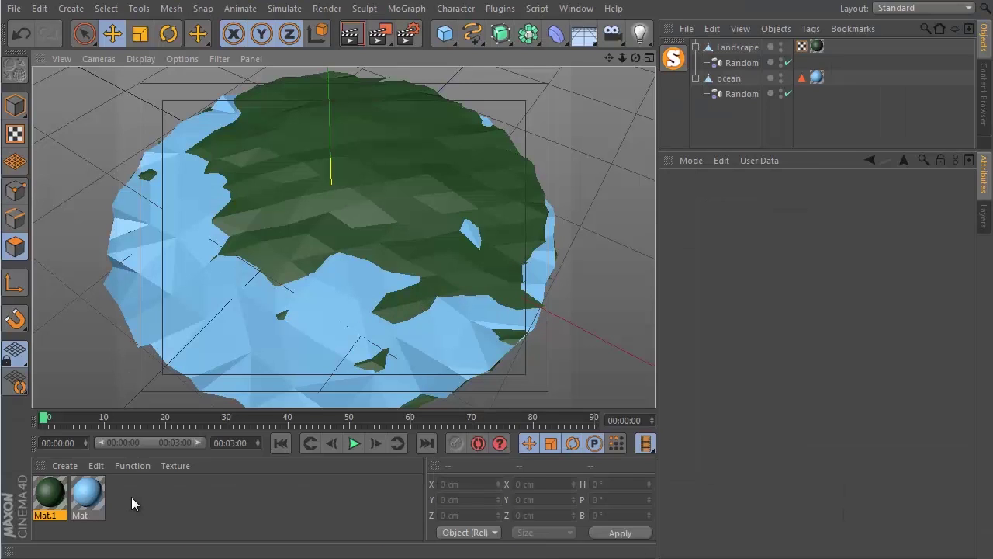
double_click(131, 497)
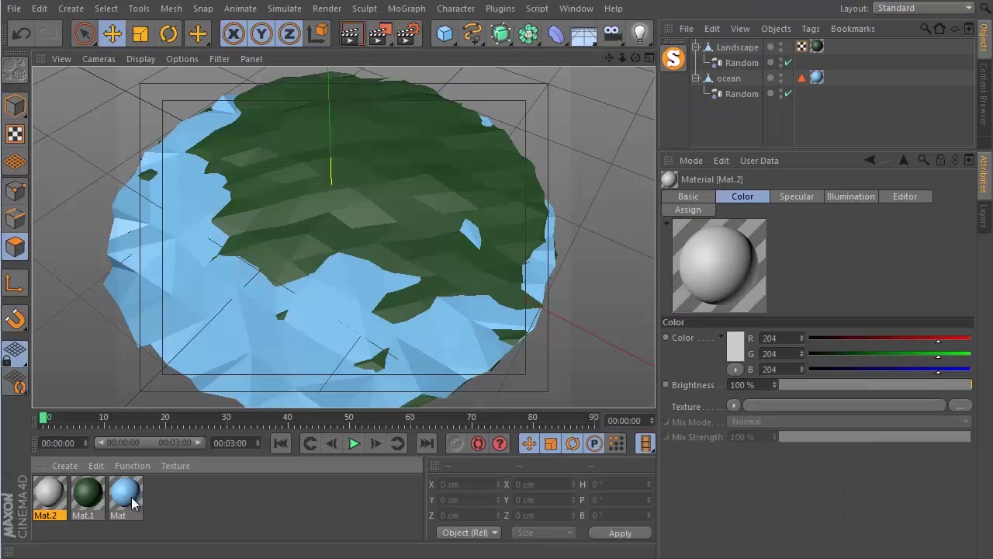
click(734, 348)
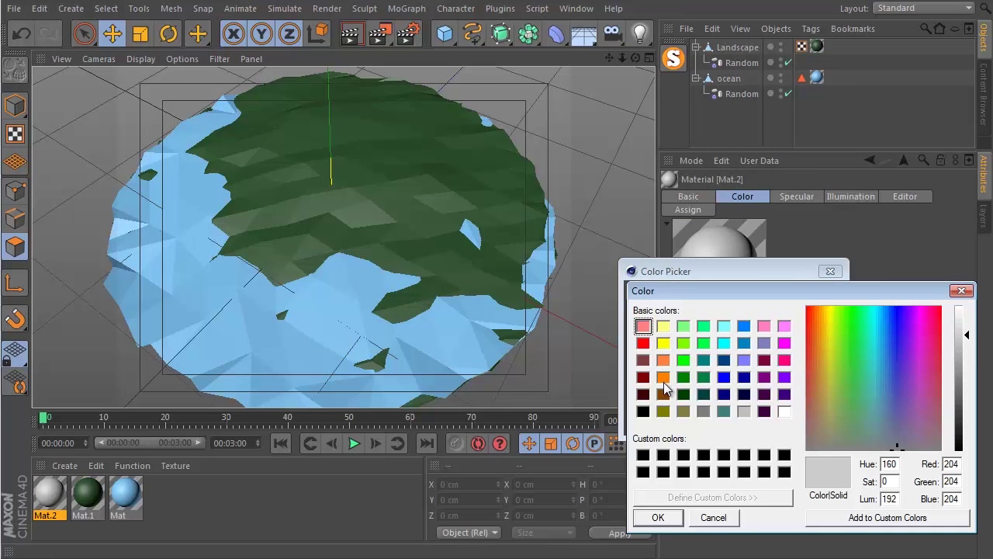
click(664, 378)
click(661, 517)
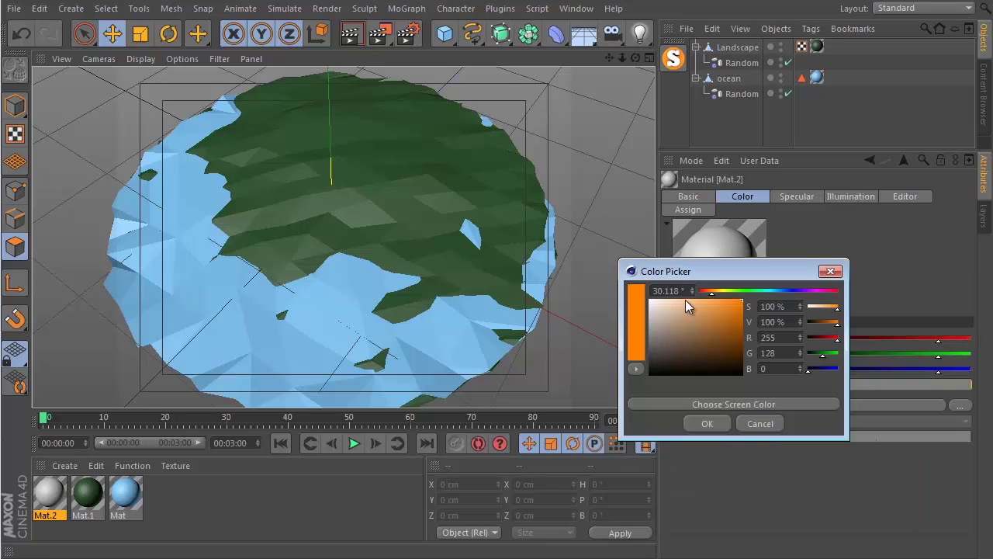
drag(685, 299, 712, 296)
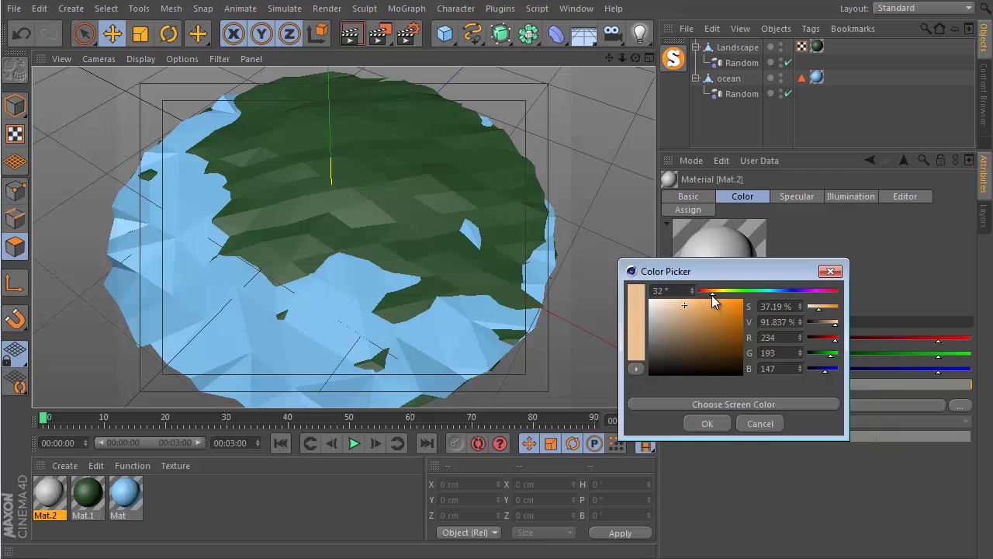
click(709, 423)
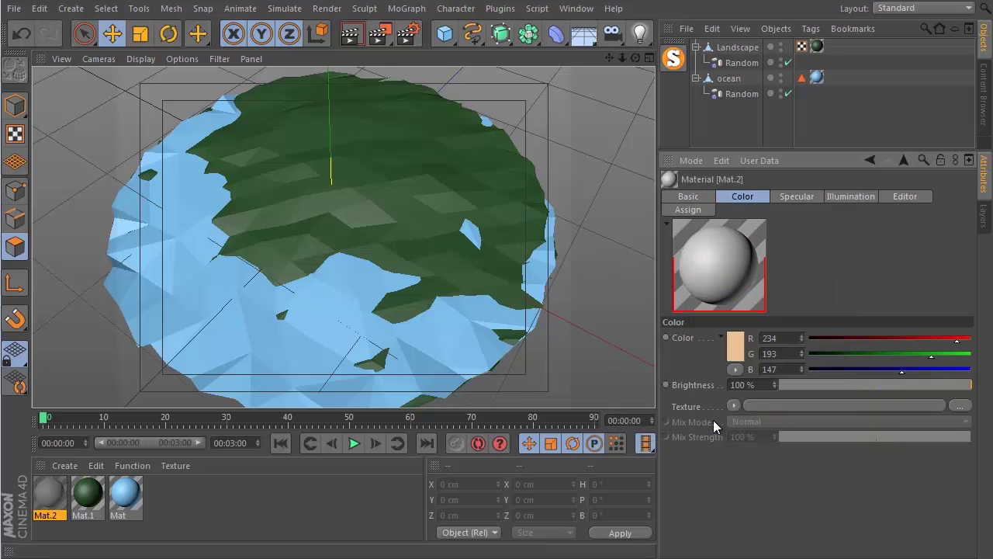
Step: Select several landscape polygons along the shoreline with Live Selection and apply the sand material to them
click(732, 48)
scroll(327, 289, up, 3)
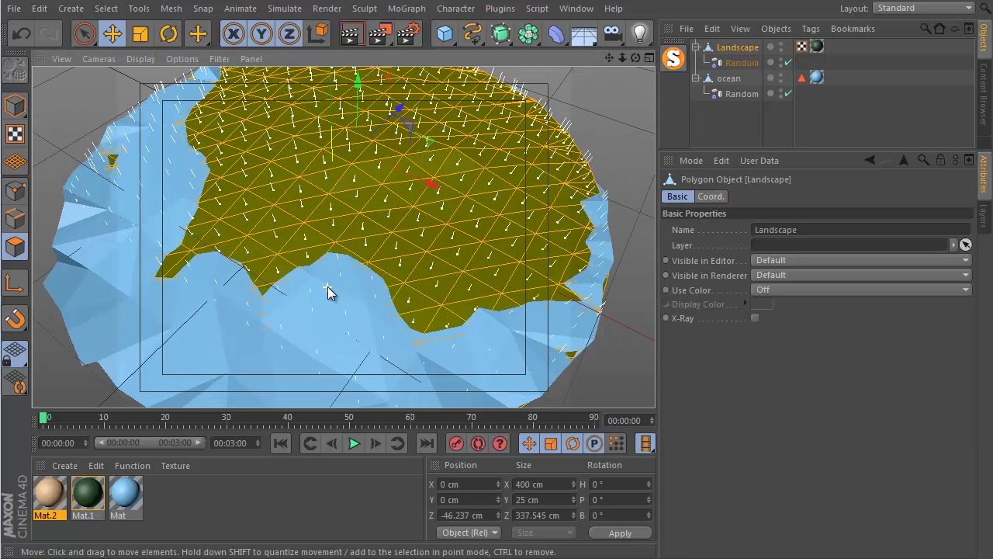
click(304, 289)
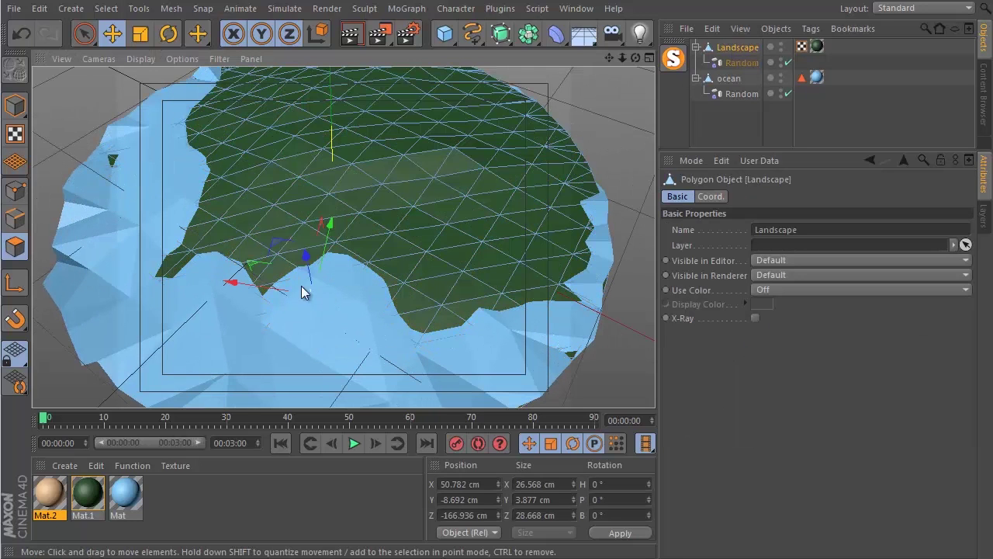
click(416, 332)
key(9)
mouse_move(438, 334)
mouse_down()
mouse_move(417, 326)
mouse_move(491, 326)
mouse_up()
mouse_move(273, 290)
shift+mouse_down()
mouse_move(217, 271)
mouse_move(226, 261)
shift+mouse_up()
shift+drag(201, 158, 206, 164)
drag(62, 493, 260, 264)
click(745, 127)
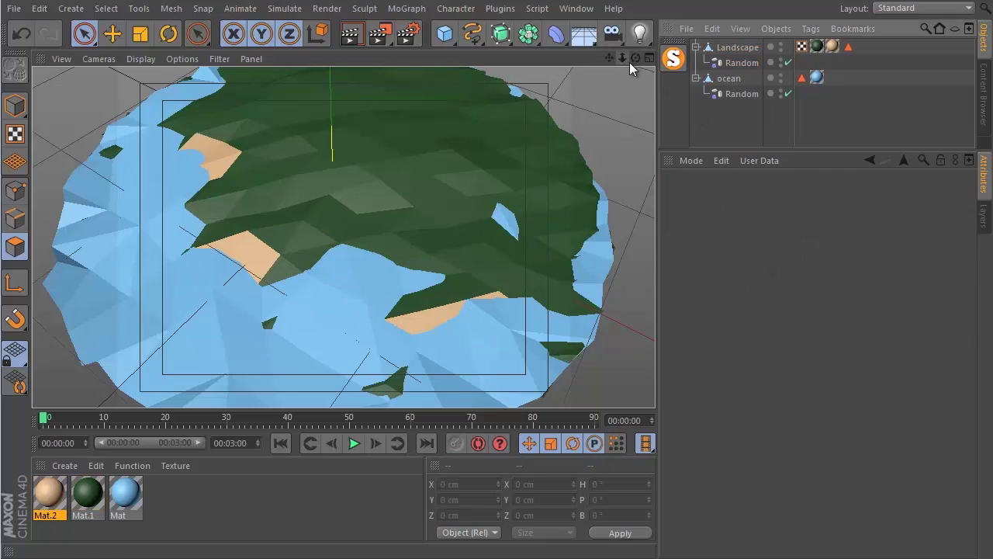
Step: Add a new Landscape object and rename it mountain
drag(634, 60, 537, 262)
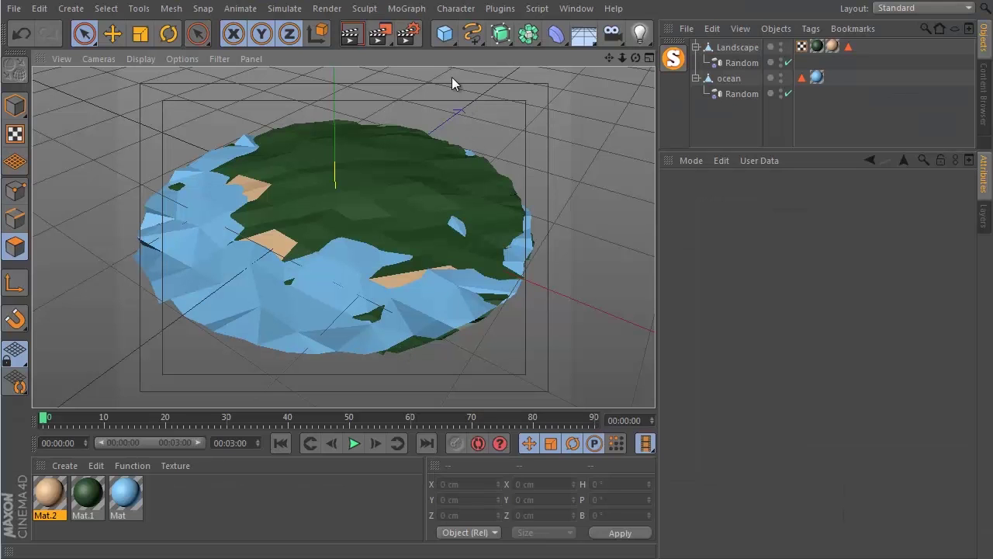
click(445, 33)
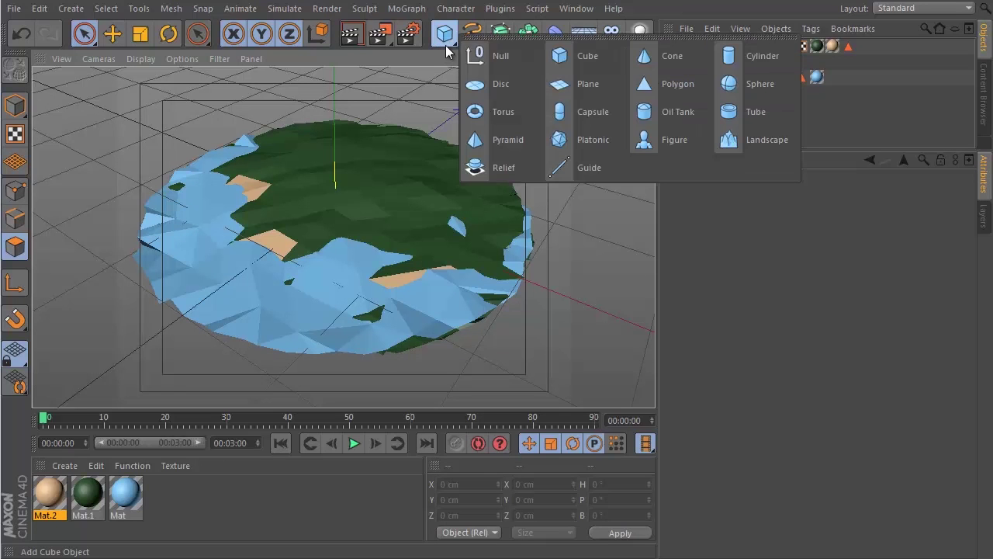
click(723, 147)
double_click(739, 48)
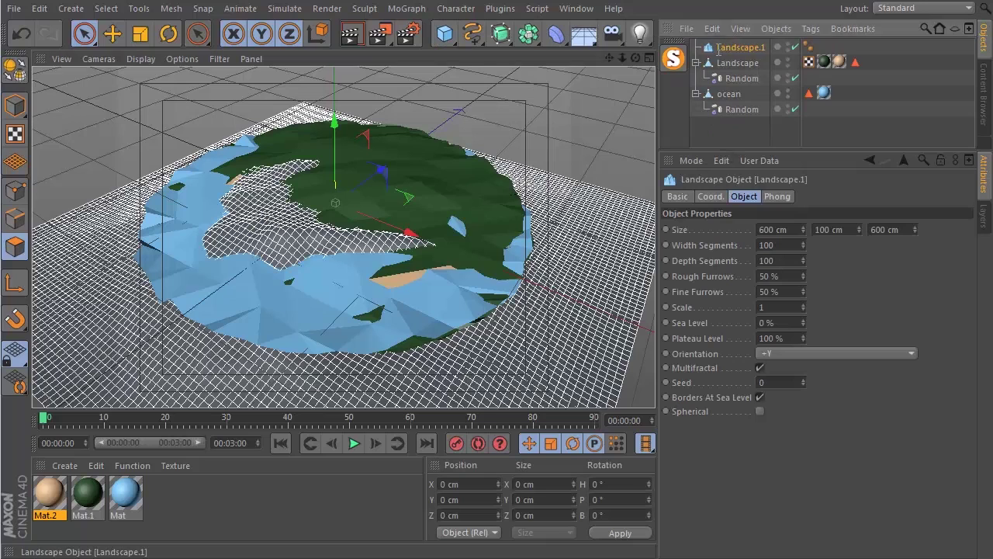
text(m)
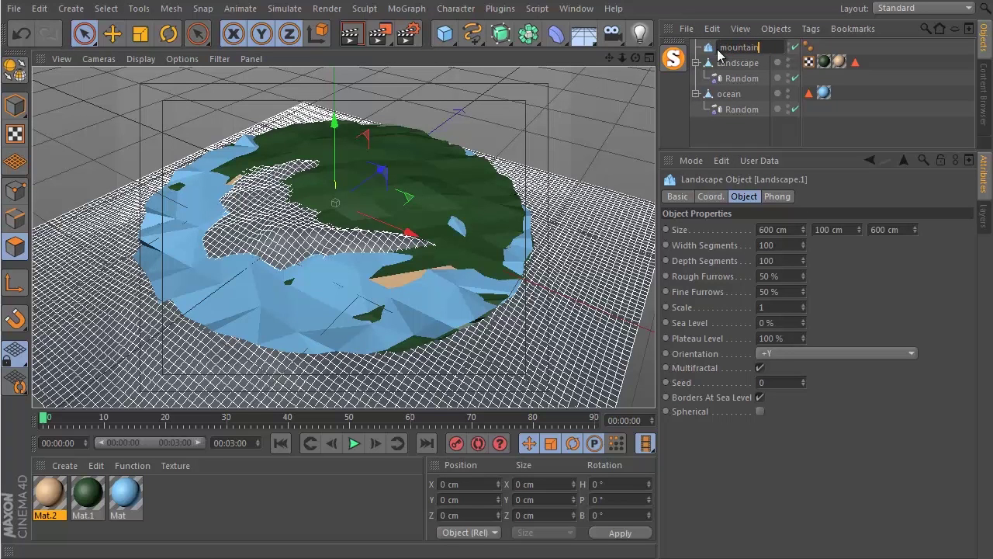
text(ountain)
key(Return)
Step: Set the mountain's width segments and depth segments to 10 each
drag(626, 58, 530, 259)
drag(624, 58, 632, 56)
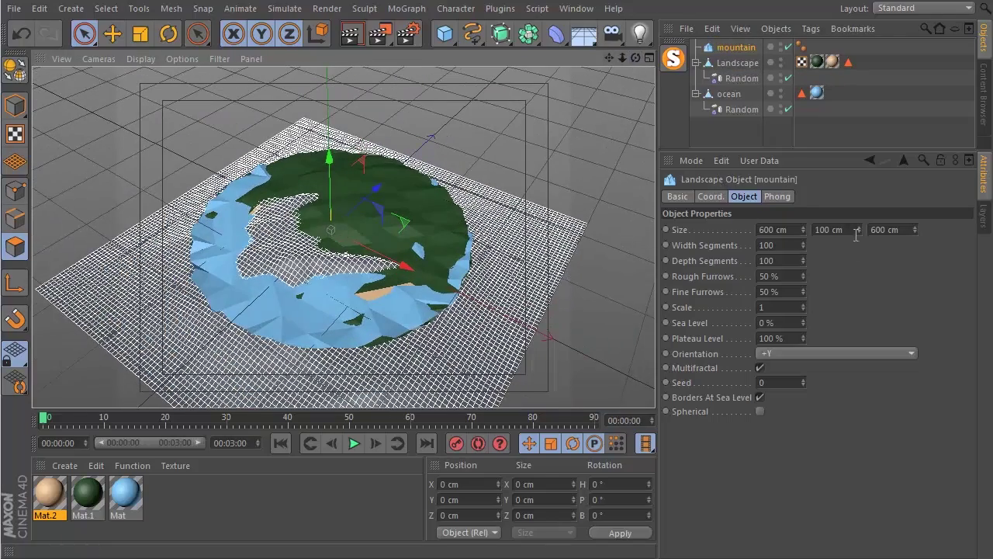
drag(792, 245, 660, 247)
text(10)
key(Return)
text(10)
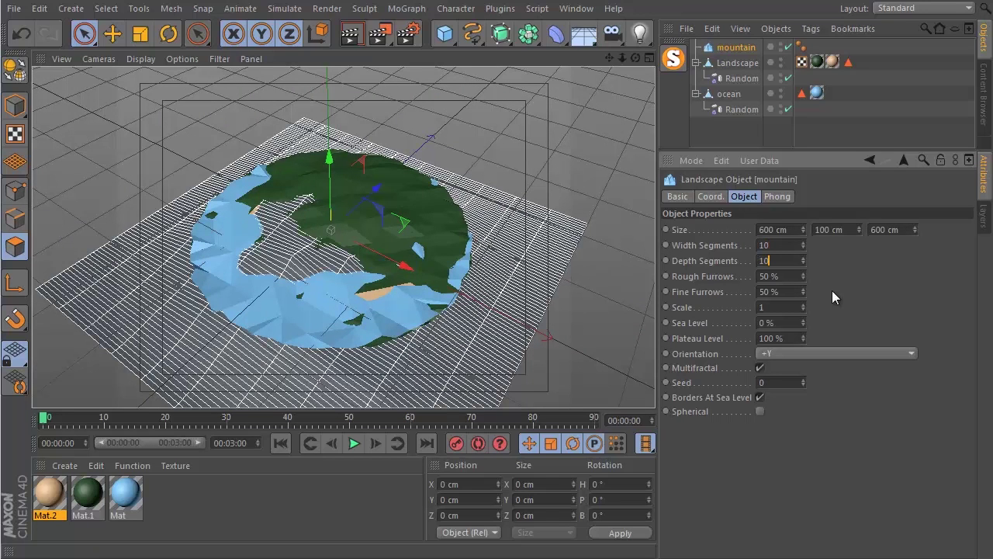
key(Return)
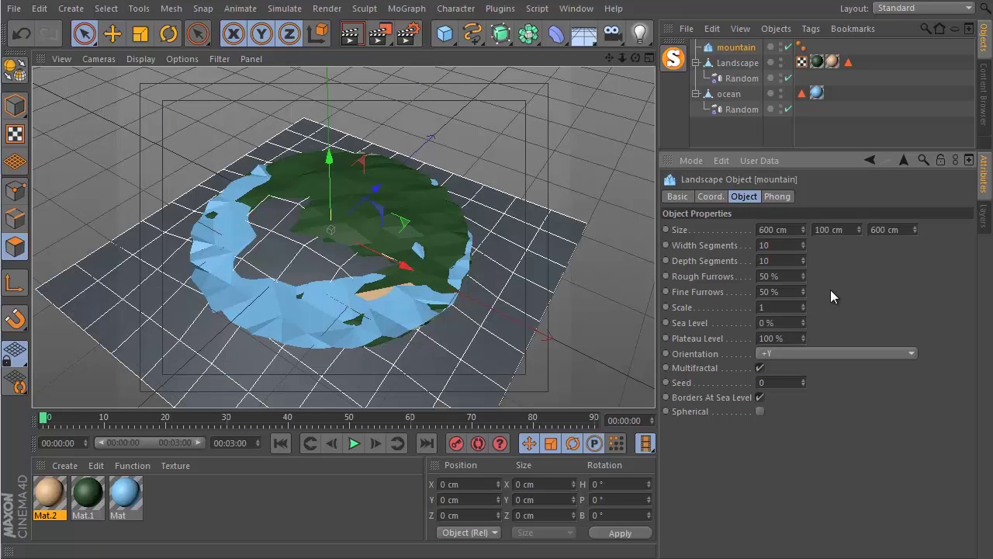
Step: Shrink the mountain to about 125 x 157 x 123 cm and raise it onto the far part of the green land
click(17, 107)
drag(533, 332, 359, 288)
drag(429, 143, 357, 213)
drag(328, 167, 313, 144)
alt+right_drag(322, 238, 377, 194)
alt+drag(364, 204, 310, 179)
drag(380, 149, 347, 88)
alt+drag(344, 237, 255, 274)
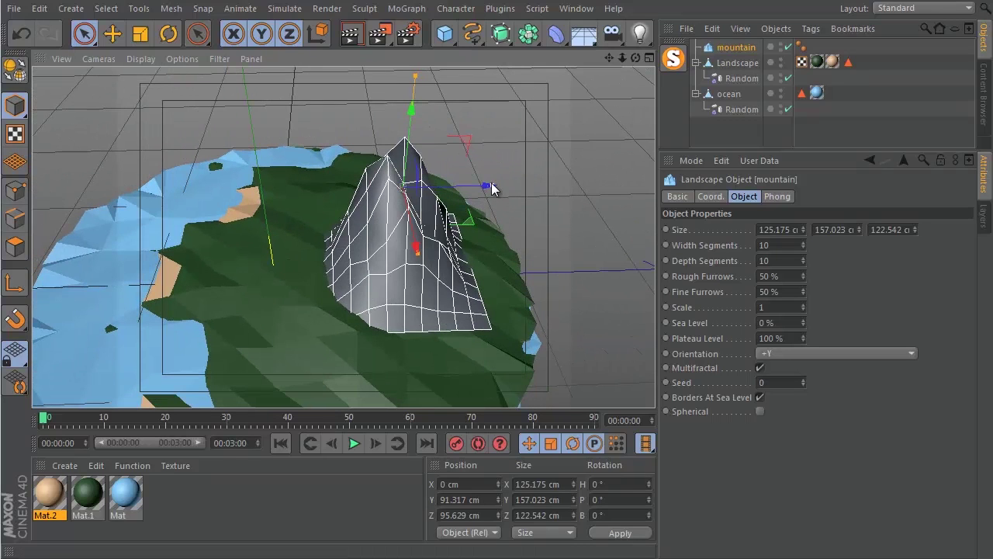
Step: Narrow the mountain to about 101 x 103 cm, raise its height to about 173 cm and shift it to about X -22, Z 107 cm
drag(491, 183, 477, 183)
alt+drag(443, 272, 481, 269)
drag(434, 246, 417, 155)
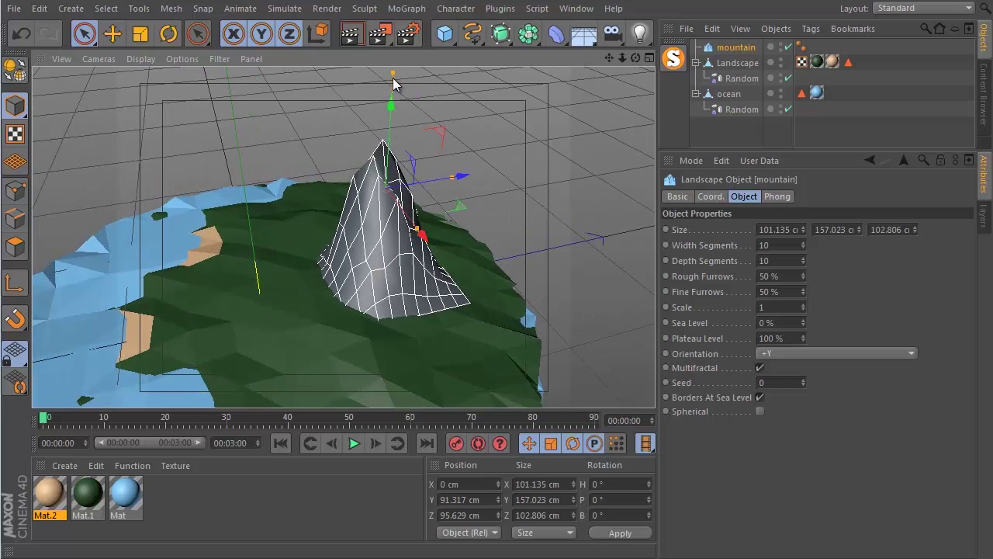
drag(393, 80, 389, 118)
alt+drag(384, 222, 372, 311)
drag(416, 236, 391, 230)
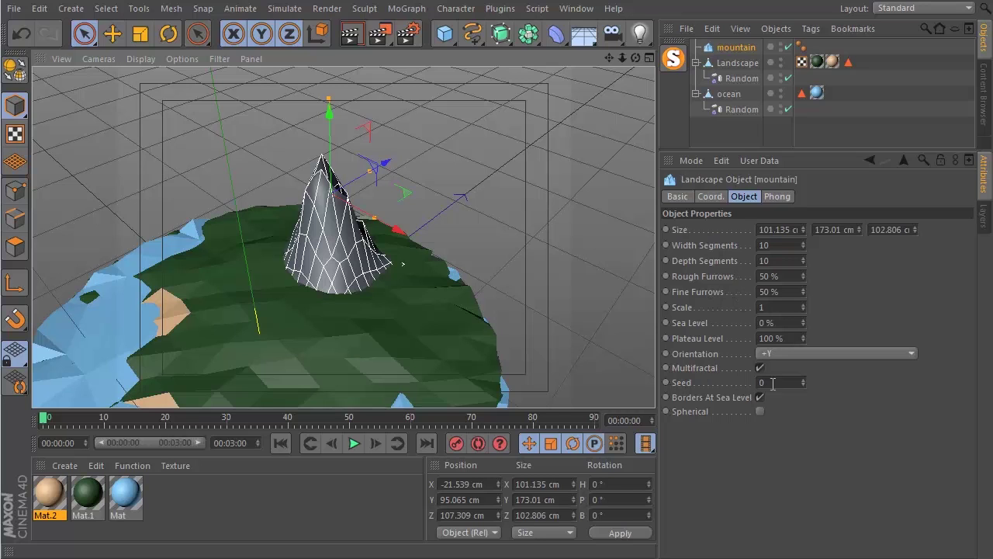
Step: Try seed values up to 8 for the mountain, and restore the seed to 0
click(804, 380)
click(801, 378)
click(802, 377)
click(802, 377)
click(802, 377)
click(802, 377)
click(802, 377)
click(802, 377)
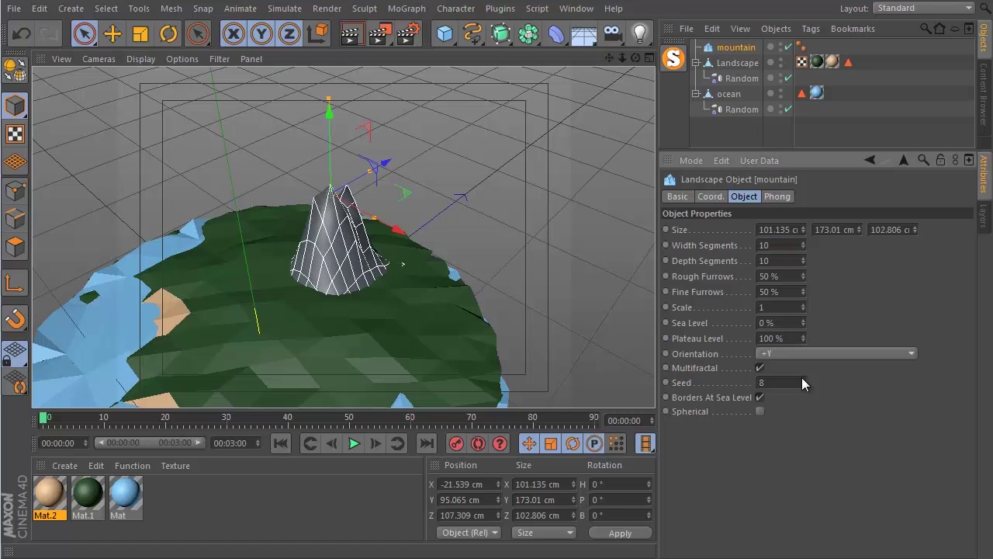
drag(784, 381, 611, 366)
text(0)
key(Return)
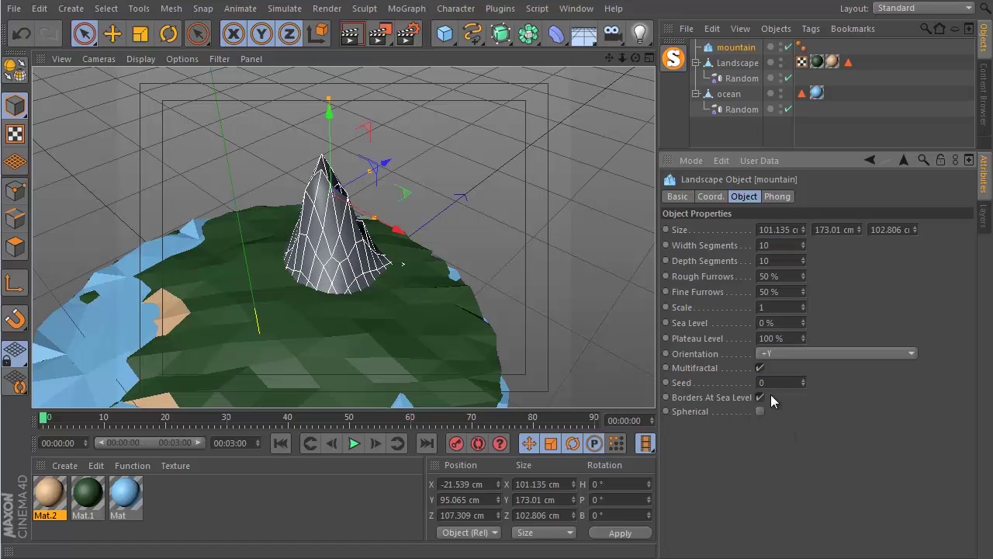
Step: Duplicate the mountain, reduce the copy's height to about 126 cm and place it beside the original at about X 25, Y 68, Z 123 cm
ctrl+drag(737, 44, 737, 55)
drag(395, 229, 432, 262)
alt+drag(386, 300, 101, 289)
drag(471, 237, 484, 235)
drag(442, 123, 434, 214)
alt+drag(458, 241, 579, 287)
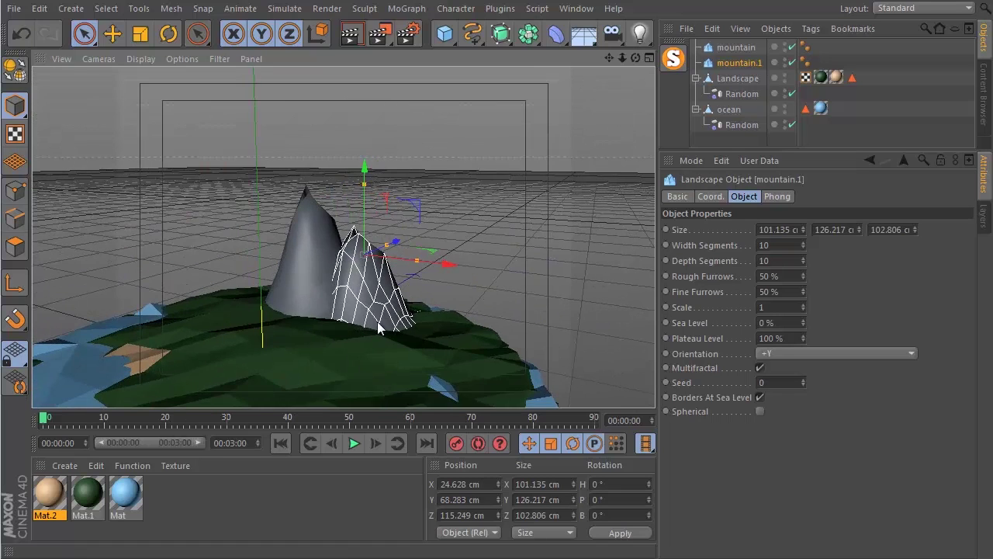
alt+drag(370, 330, 445, 269)
drag(435, 231, 497, 356)
Step: Set the smaller mountain's seed to 4
click(803, 380)
click(804, 380)
click(804, 380)
click(804, 379)
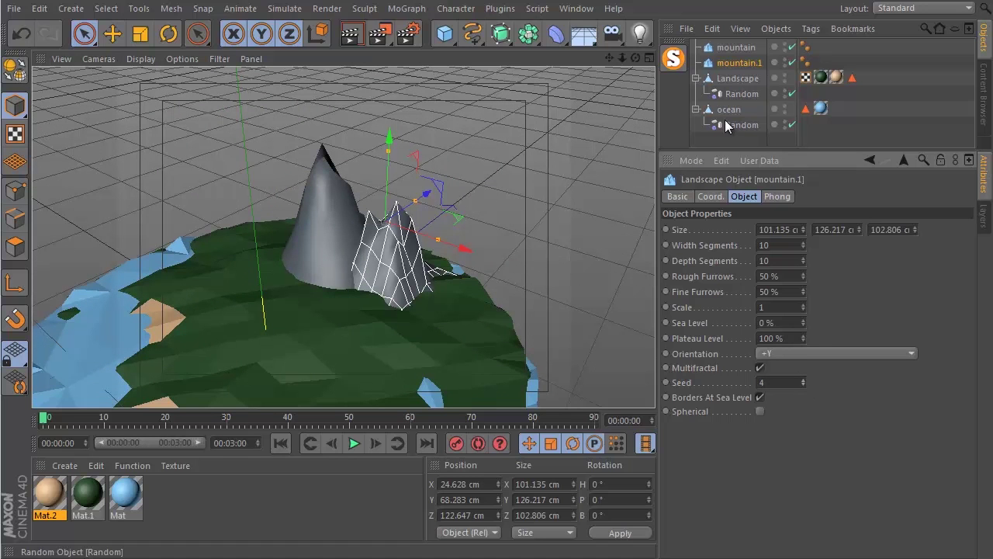
Step: Select both mountains and convert them to editable polygon objects
click(734, 51)
ctrl+click(735, 62)
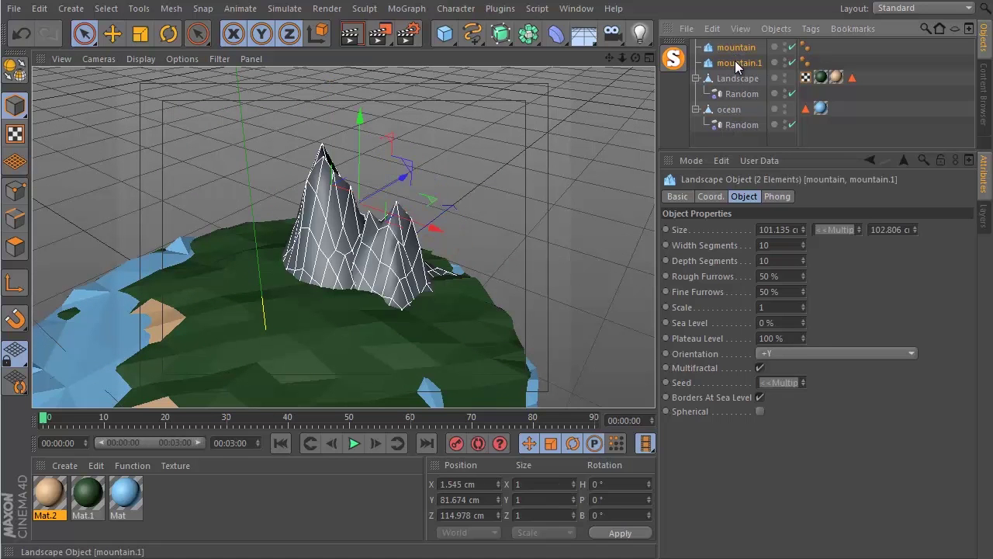
alt+drag(429, 233, 263, 273)
key(c)
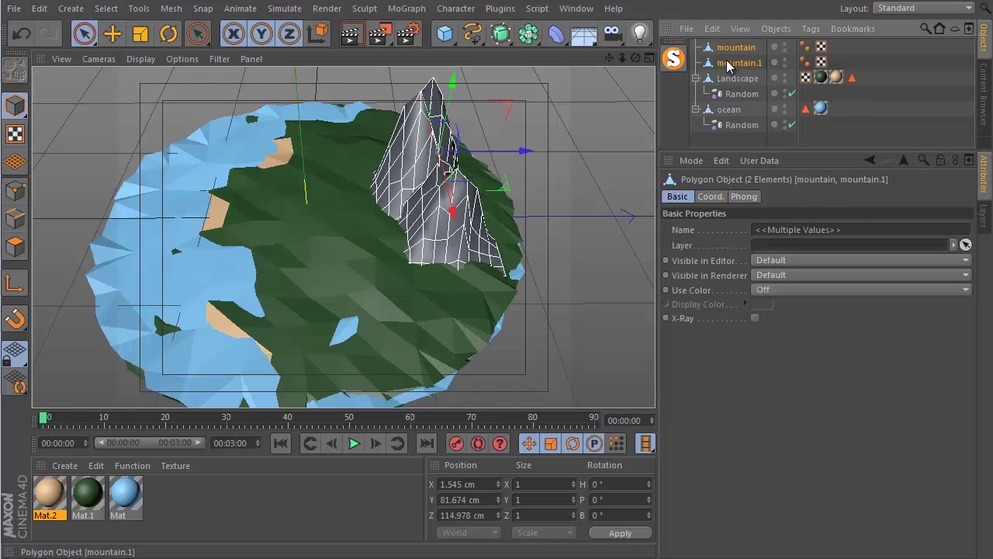
Step: Delete the Phong tags from both mountains to give them faceted shading
click(804, 47)
ctrl+click(806, 63)
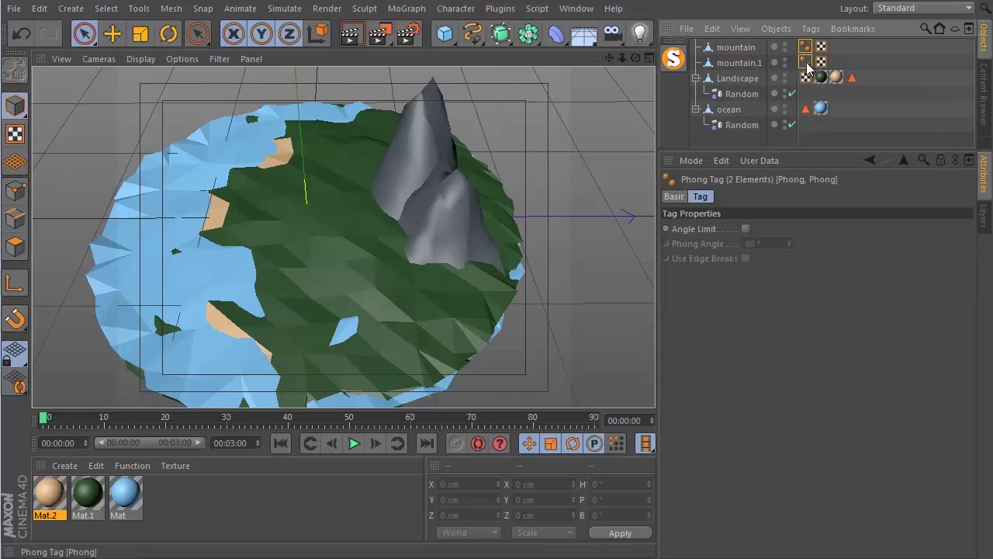
key(Delete)
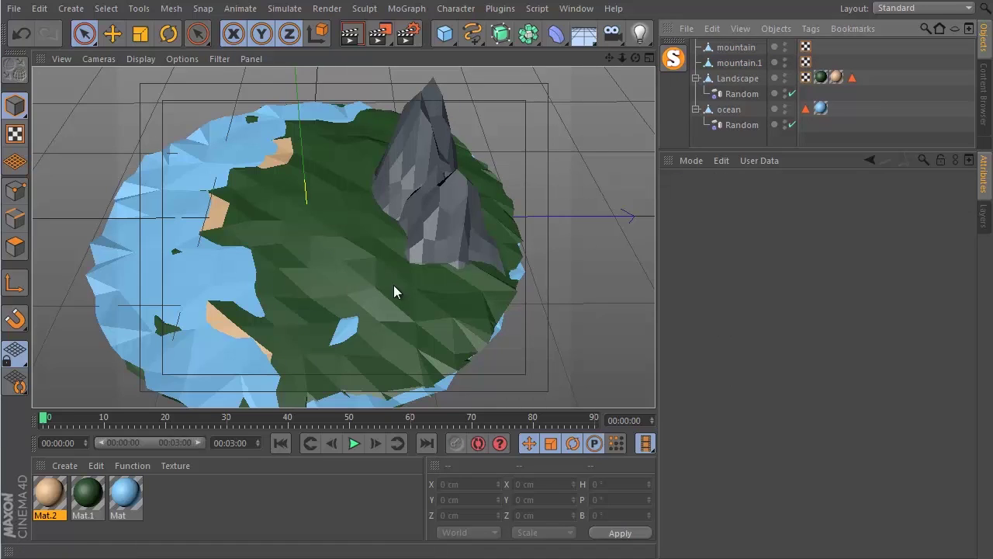
scroll(430, 271, up, 3)
alt+drag(431, 277, 409, 304)
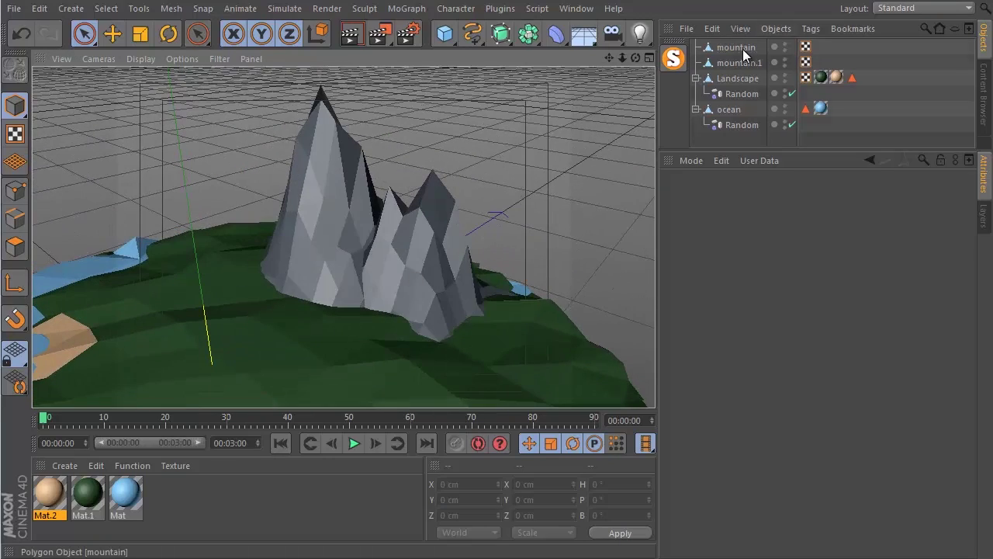
Step: Merge the two mountains into a single polygon object with Connect Objects + Delete
click(736, 47)
ctrl+click(740, 62)
right_click(740, 62)
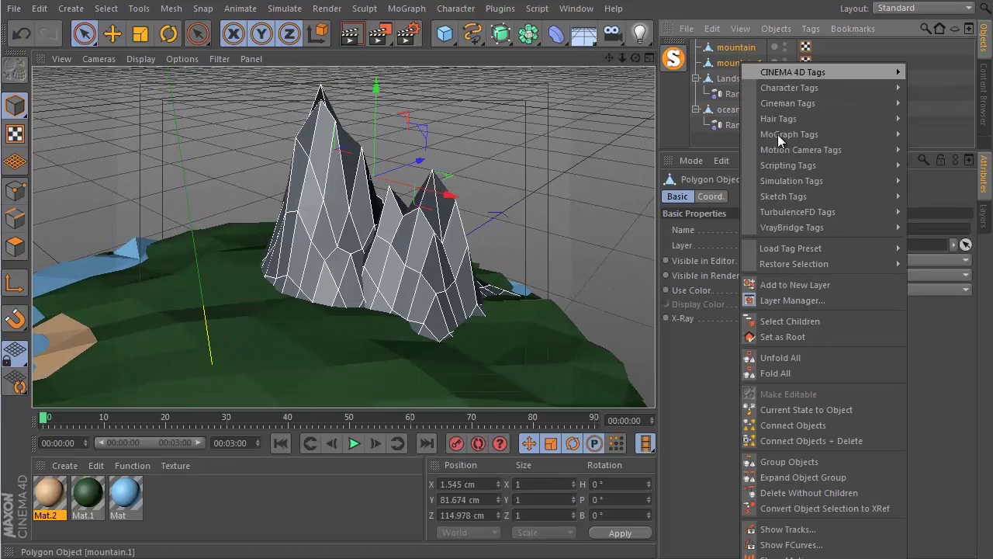
click(827, 441)
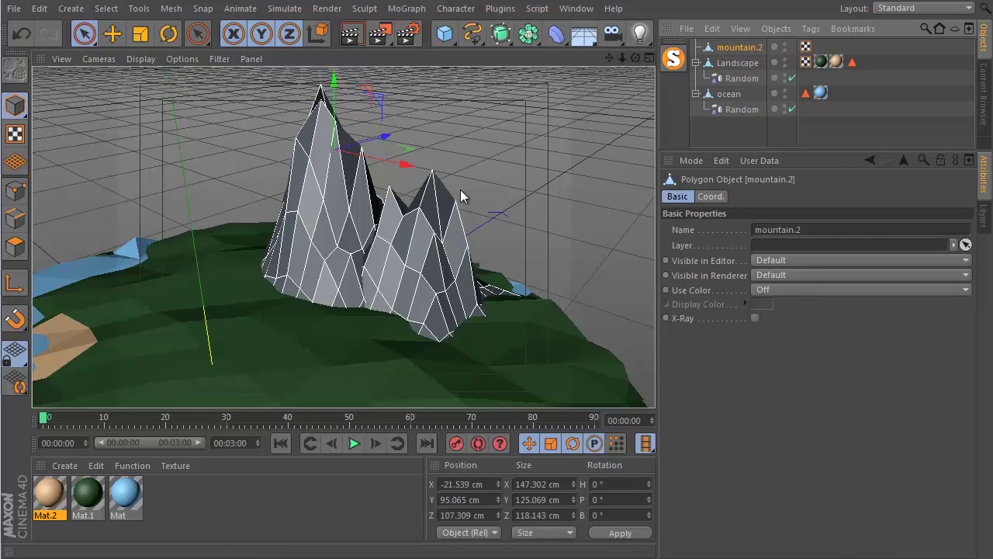
Step: Triangulate all polygons of the merged mountain, return to model mode and deselect the object
alt+drag(432, 305, 426, 304)
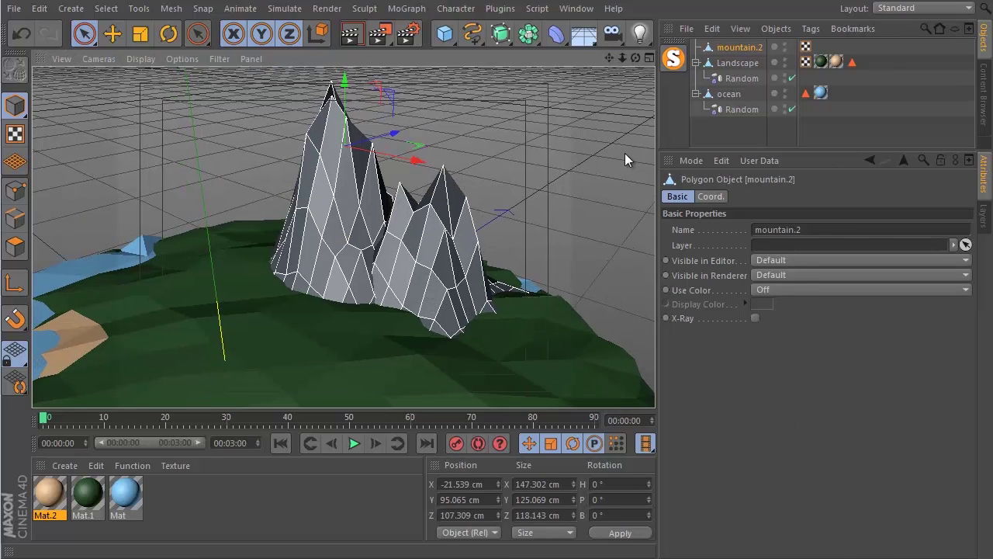
click(15, 246)
key(ctrl+a)
right_click(408, 242)
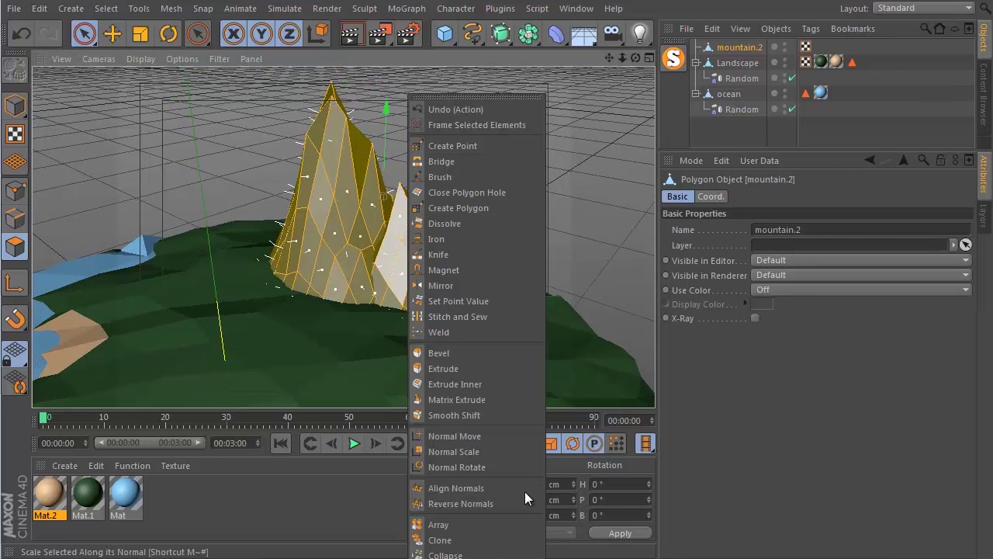
click(458, 558)
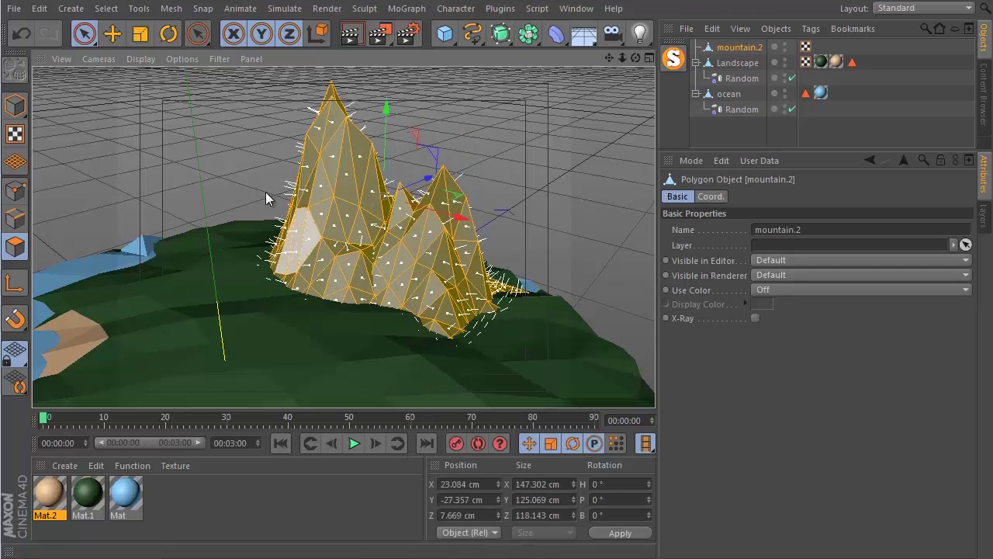
click(15, 105)
click(854, 111)
alt+drag(463, 187, 365, 217)
scroll(363, 221, down, 5)
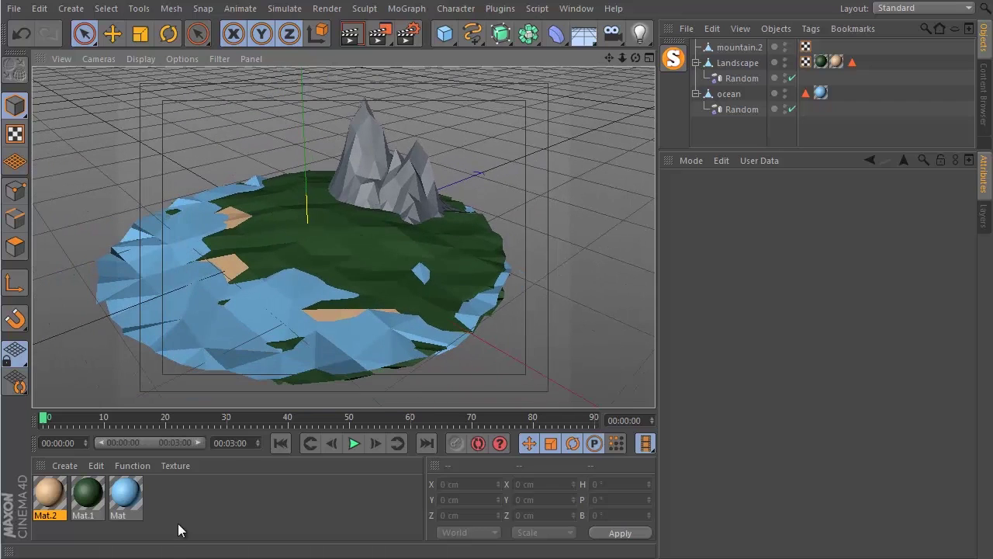
Step: Create a new material with a muted brown color of RGB 140, 105, 83
double_click(177, 523)
double_click(63, 490)
drag(190, 0, 248, 70)
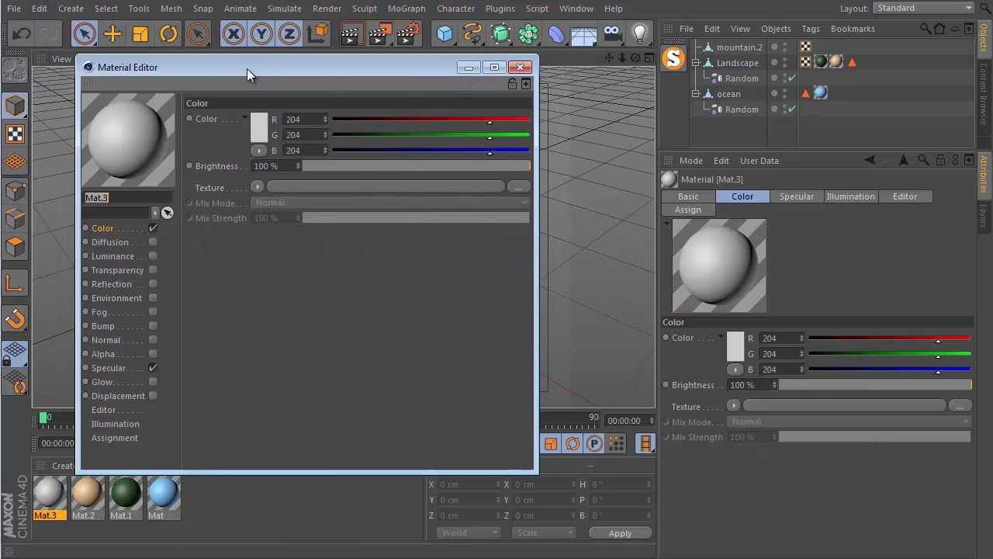
click(524, 70)
click(737, 344)
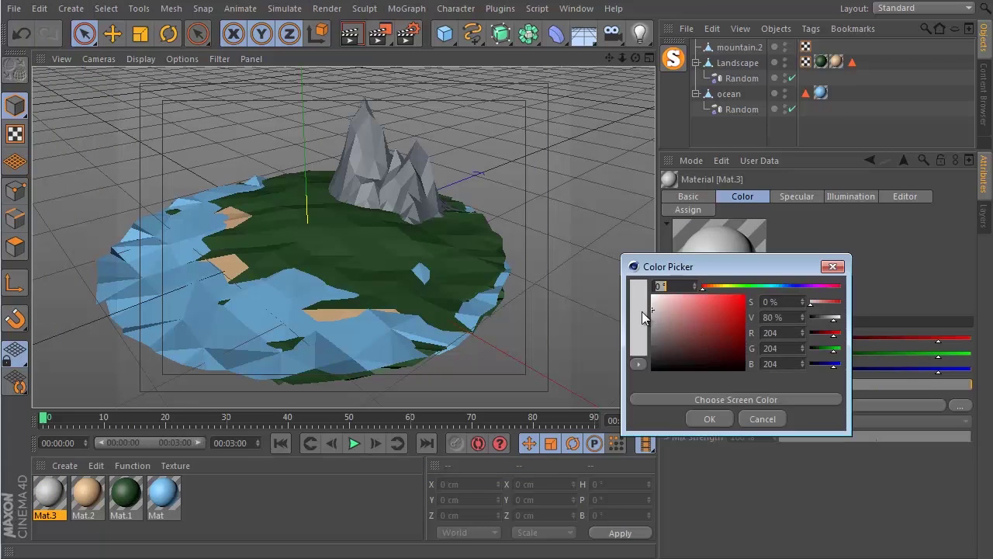
click(676, 398)
click(646, 356)
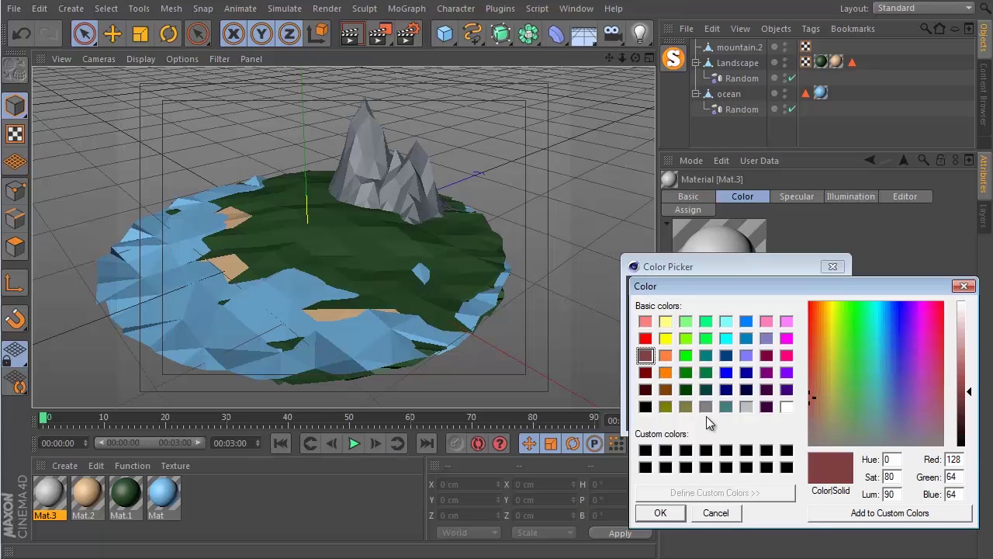
click(661, 513)
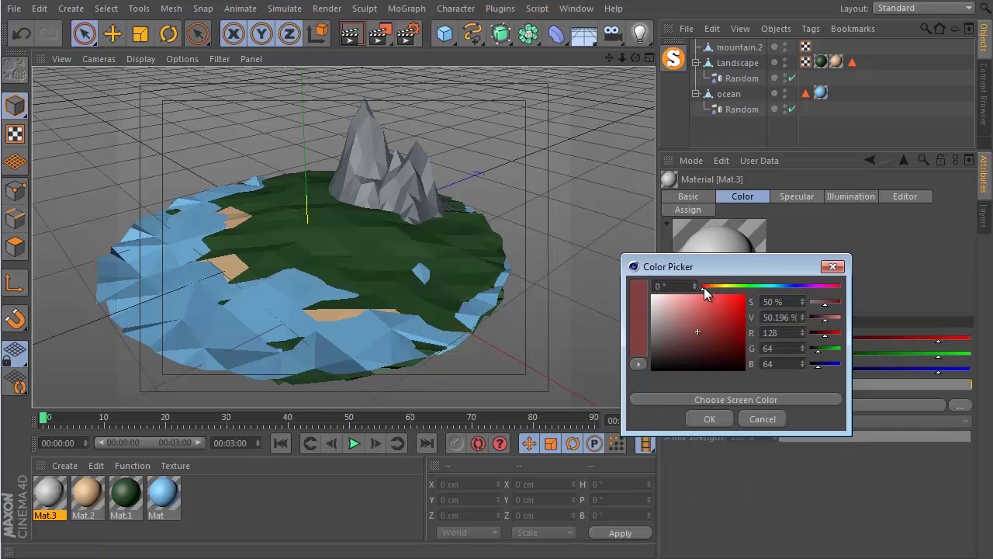
drag(702, 288, 708, 287)
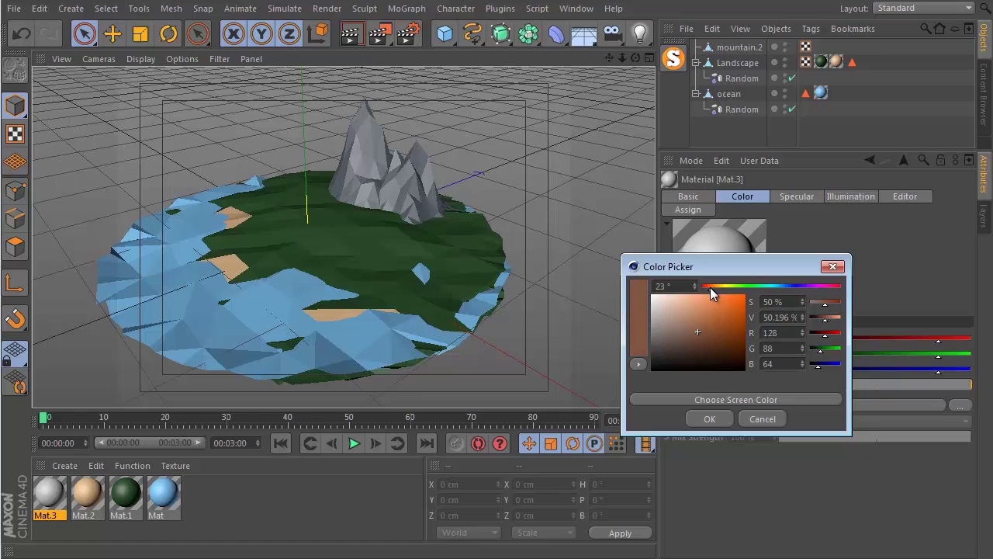
drag(694, 335, 689, 328)
click(710, 418)
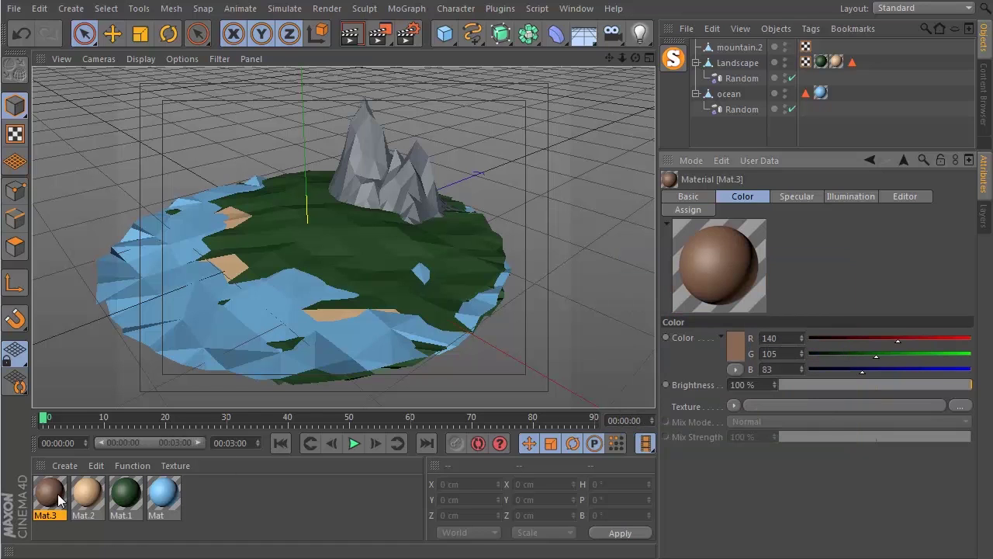
Step: Apply the brown material to the merged mountain
drag(61, 501, 509, 103)
drag(751, 50, 752, 48)
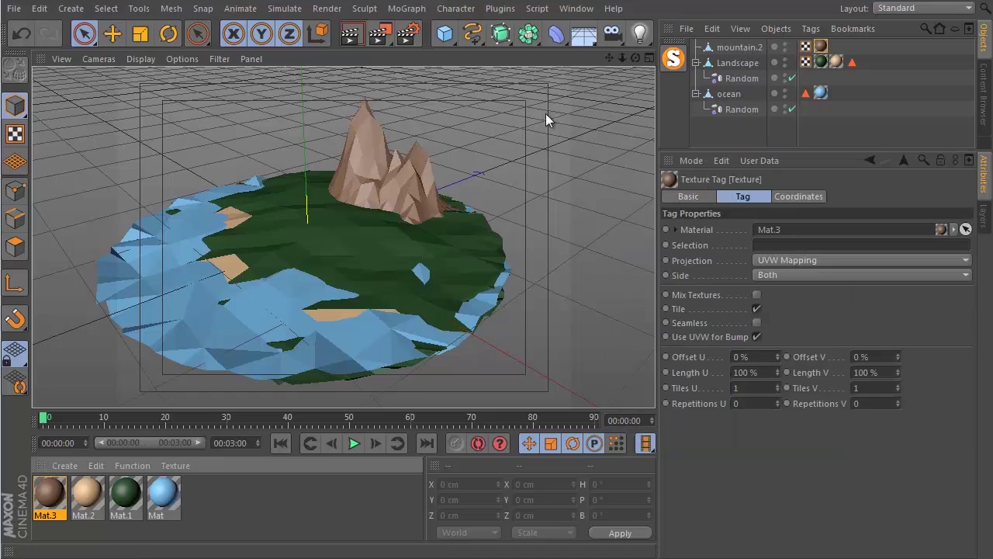
alt+drag(396, 171, 344, 294)
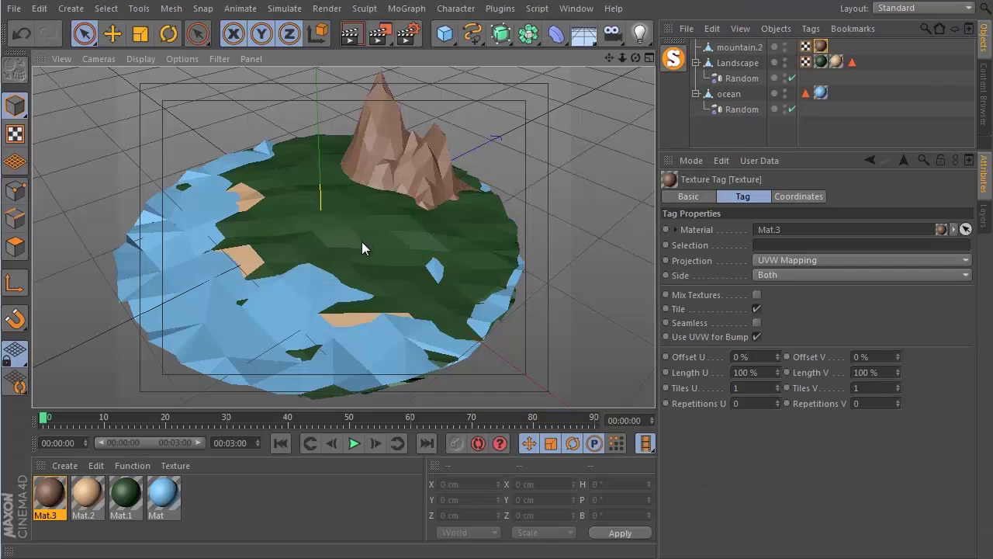
Step: Add a Sphere primitive and set its radius to 25 cm
alt+right_drag(349, 249, 356, 294)
click(452, 38)
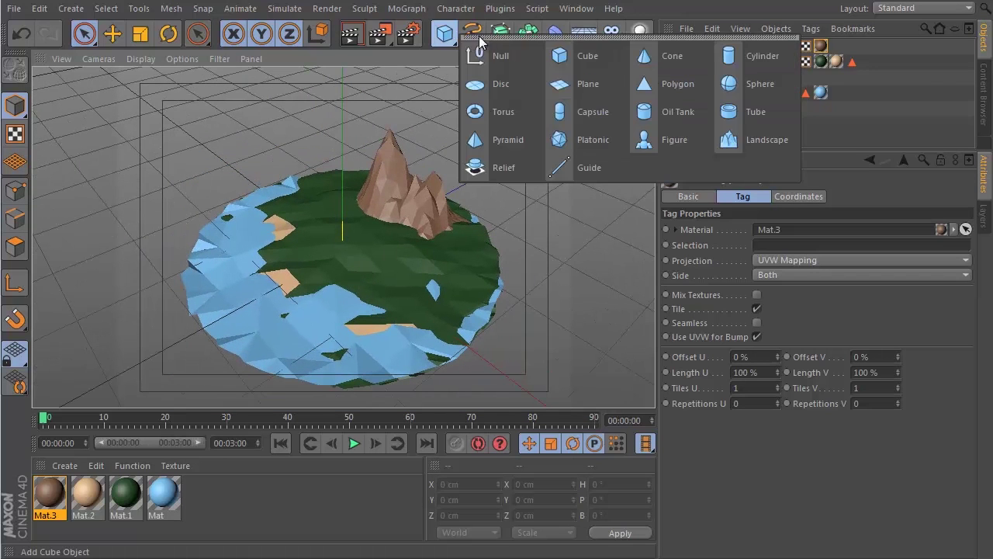
click(755, 90)
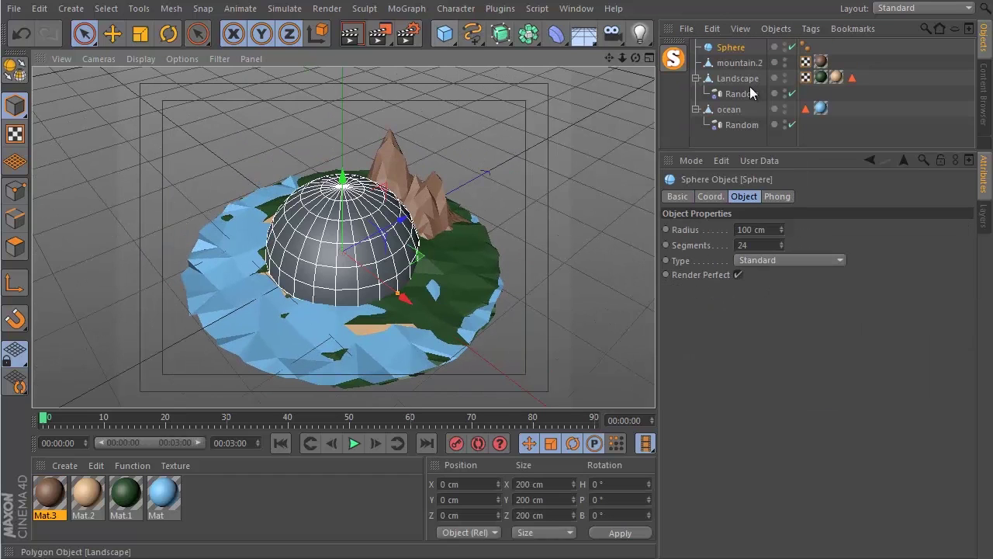
click(756, 229)
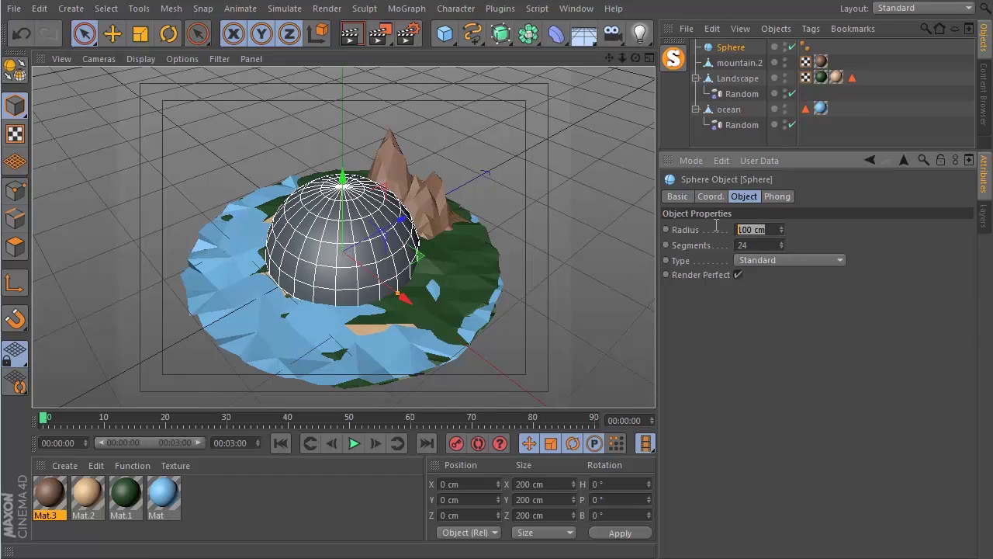
text(25)
key(Return)
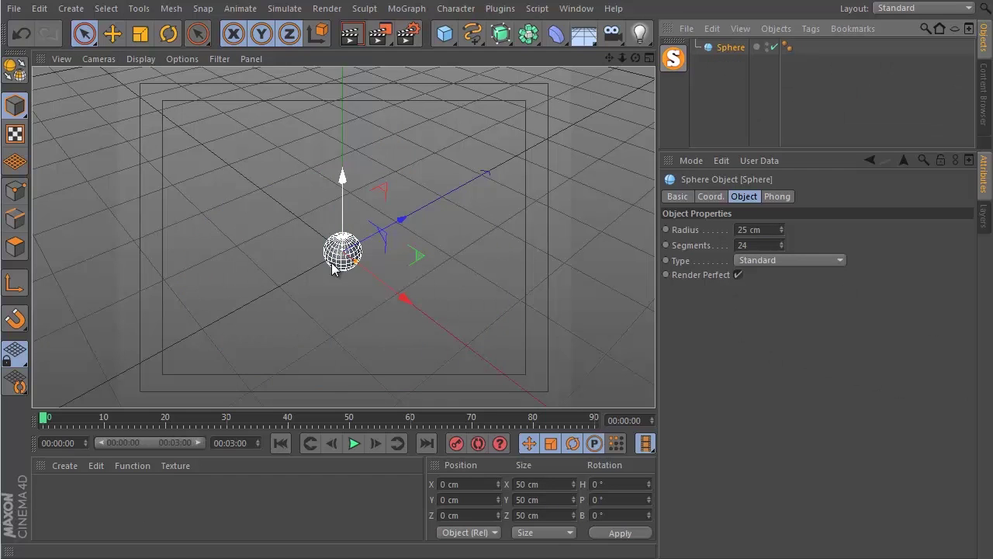
Step: Set the sphere's segments to 10
scroll(414, 219, up, 5)
alt+drag(354, 248, 355, 231)
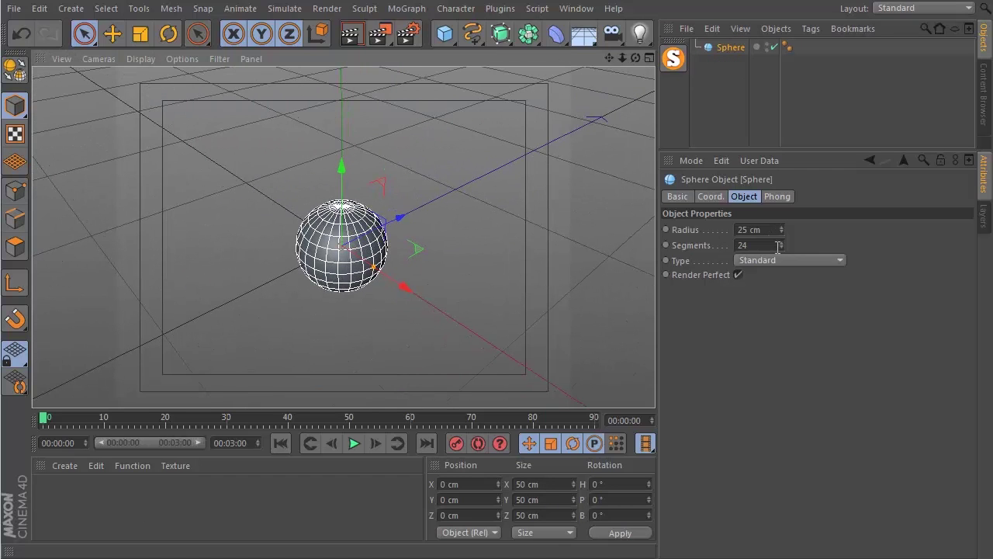
double_click(742, 245)
text(10)
key(Return)
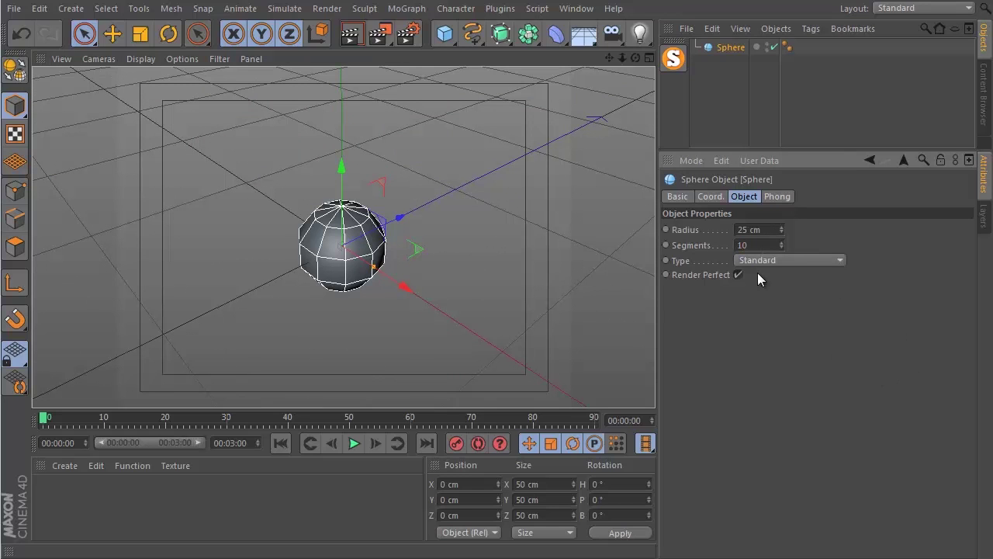
Step: Place the sphere in a MoGraph Cloner set to Radial mode with a radius of about 36 cm
click(457, 8)
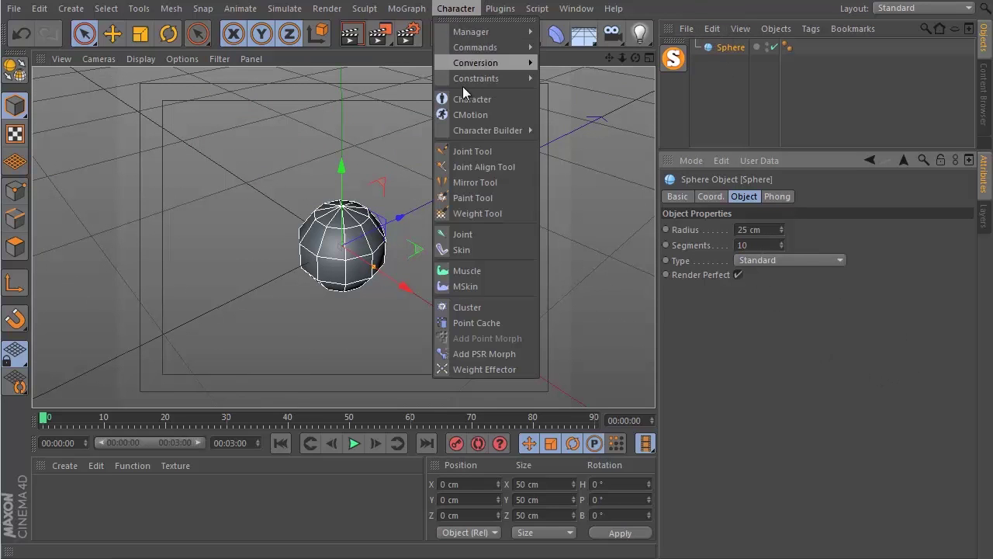
mouse_move(407, 9)
click(423, 127)
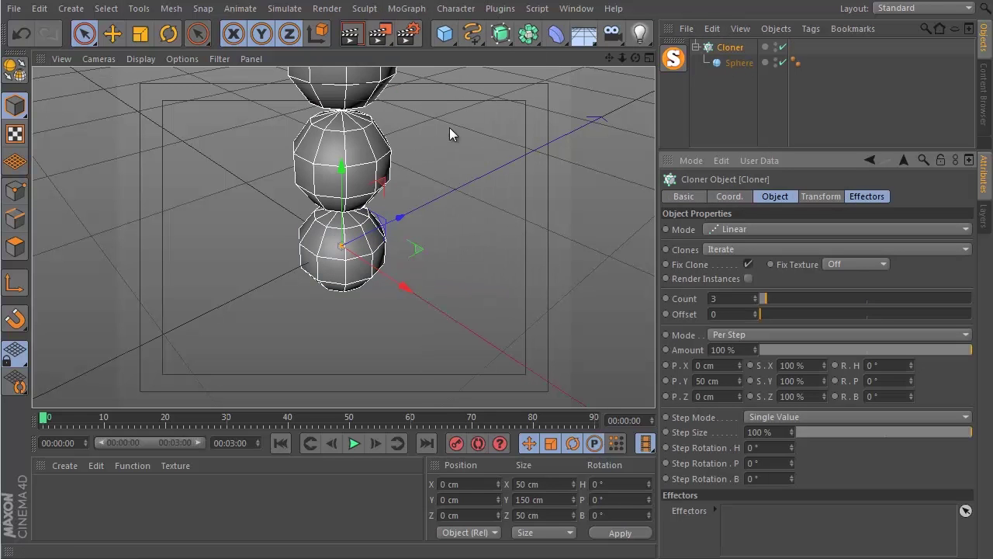
click(726, 230)
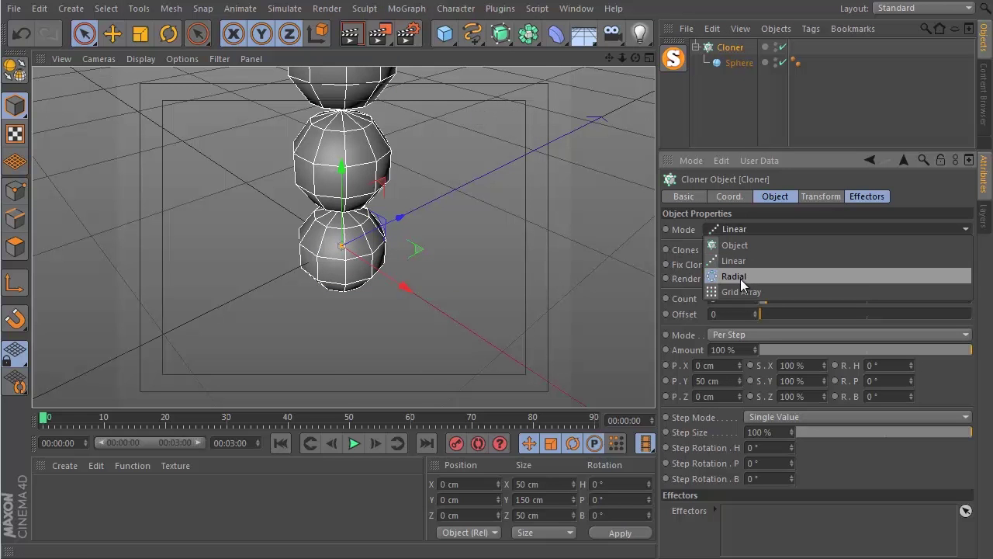
click(740, 279)
mouse_move(342, 238)
alt+mouse_down()
mouse_move(326, 233)
mouse_move(379, 197)
mouse_move(374, 189)
mouse_move(408, 231)
mouse_move(397, 226)
alt+mouse_up()
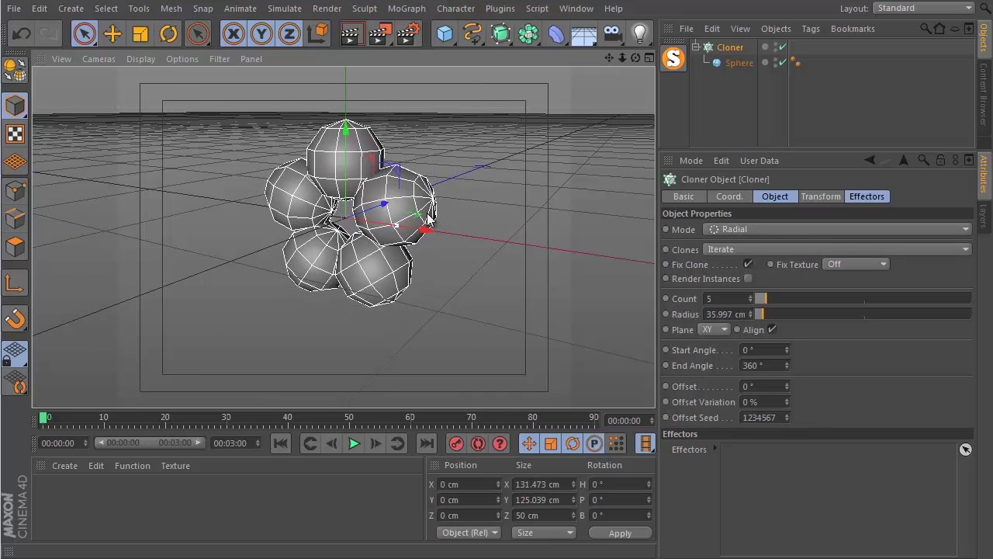
Step: Add a Random effector to the cloner with position offsets of X 18 cm, Y 91 cm and Z -21 cm
click(405, 11)
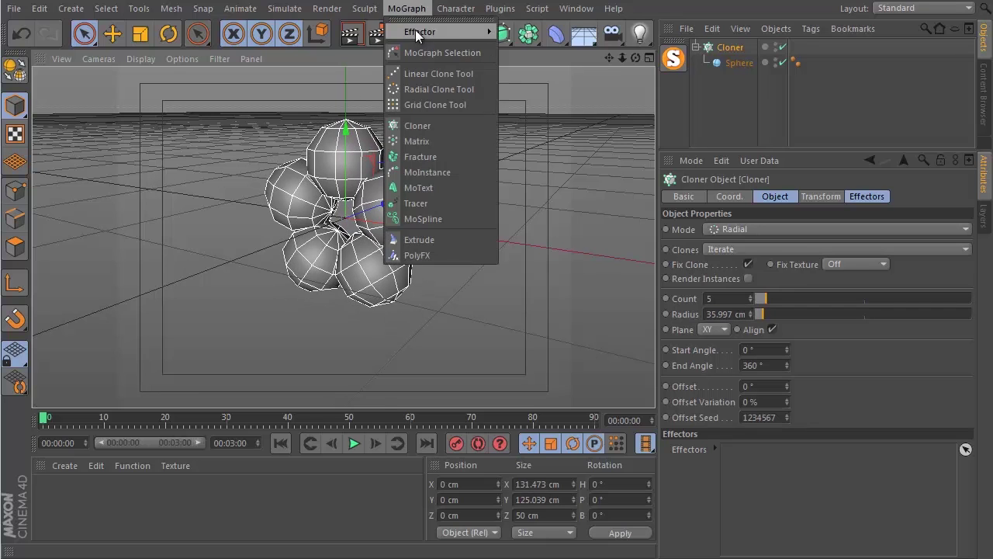
mouse_move(415, 31)
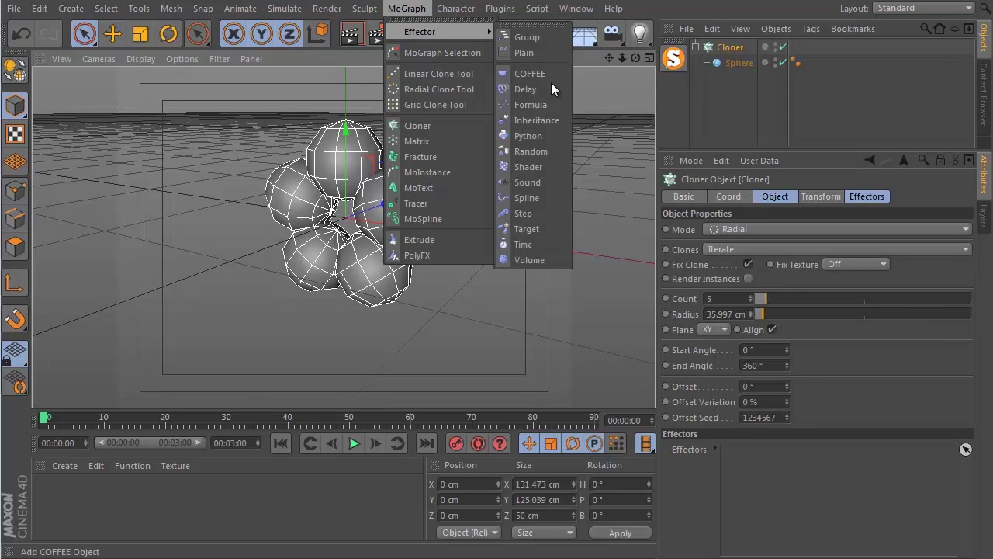
click(531, 154)
alt+drag(450, 172, 335, 287)
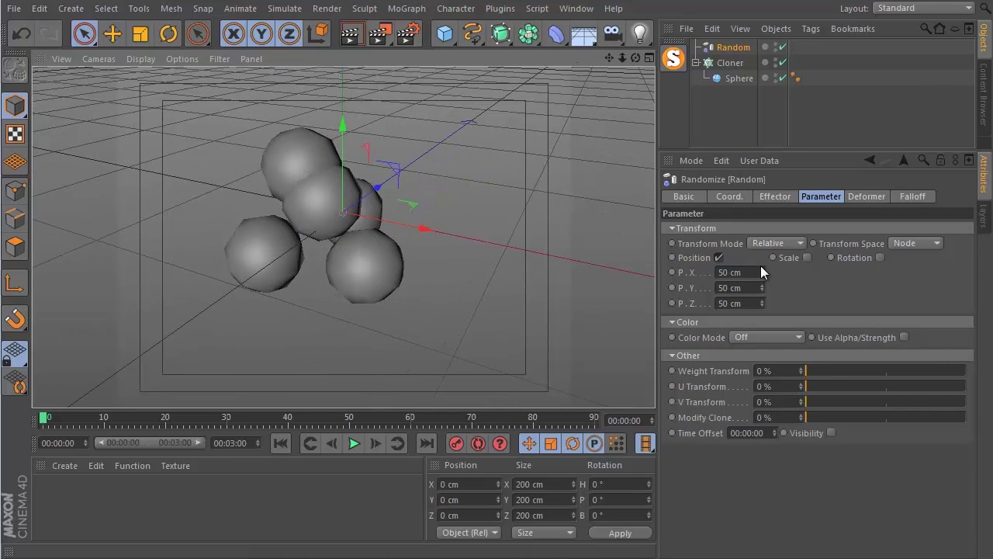
drag(761, 272, 761, 288)
alt+drag(505, 264, 250, 196)
drag(762, 302, 762, 303)
alt+drag(605, 264, 590, 240)
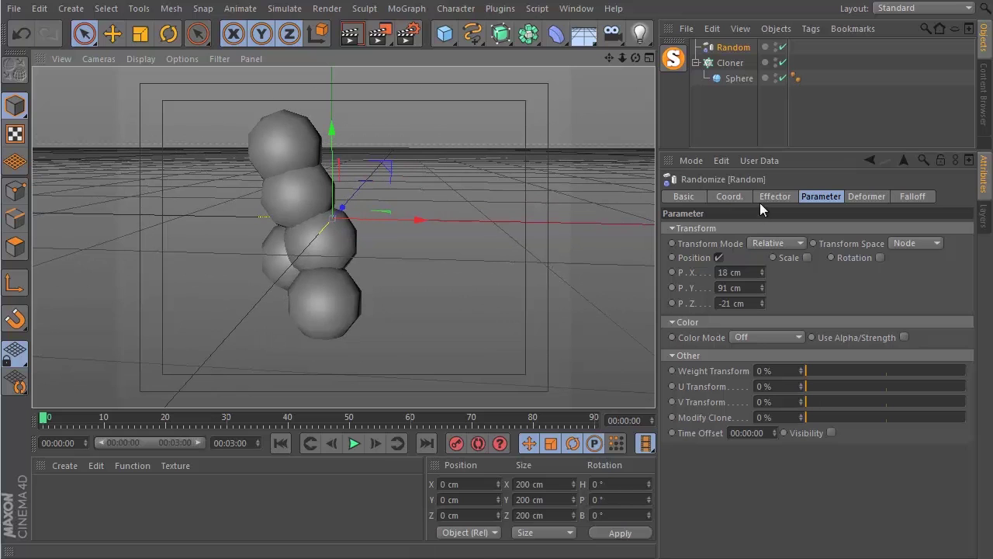
Step: Set the cloner's count to 4
click(728, 62)
drag(754, 297, 749, 302)
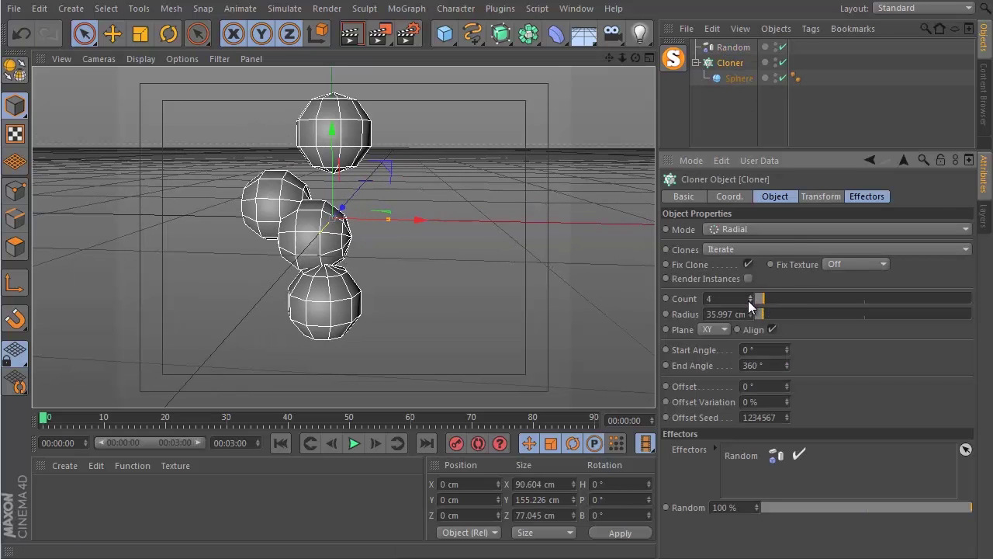
alt+drag(530, 259, 503, 278)
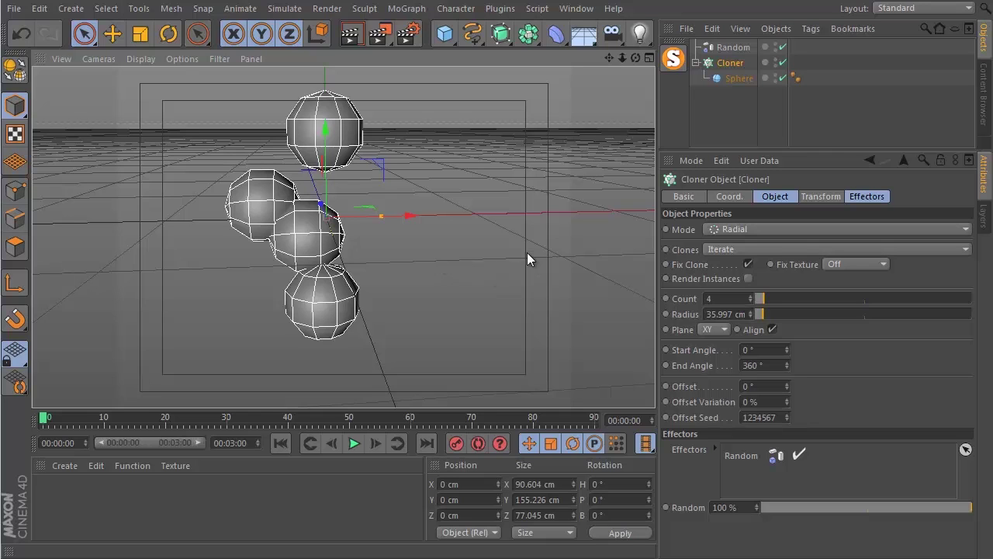
Step: Add a Metaball object and make the cloner its child
click(528, 33)
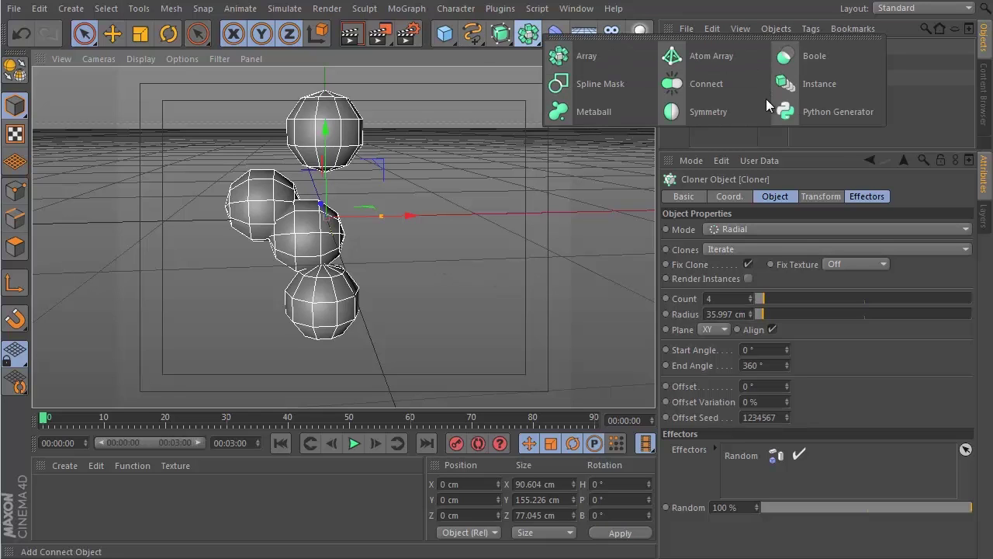
click(623, 104)
drag(722, 62, 725, 48)
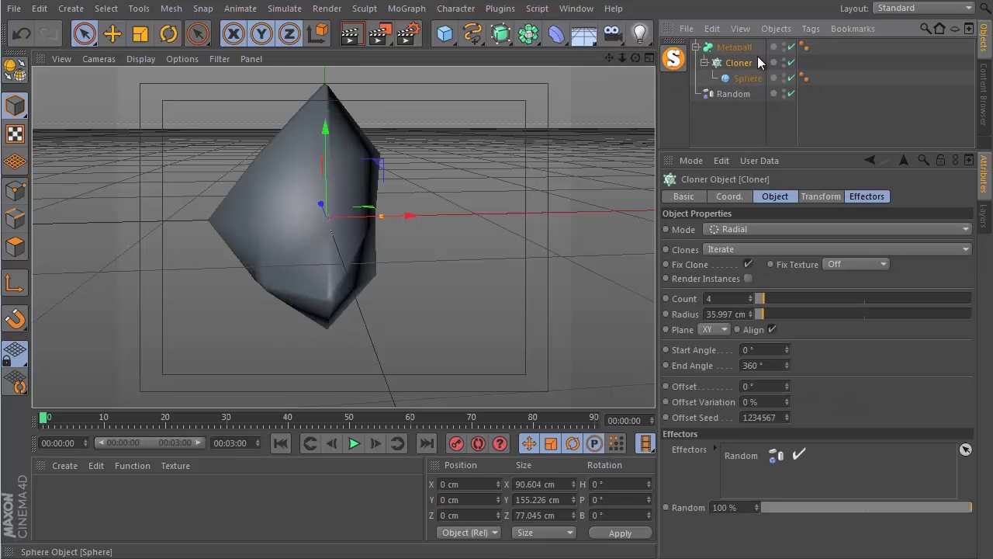
Step: Set the Metaball's editor subdivision to 15 cm
click(733, 45)
click(772, 245)
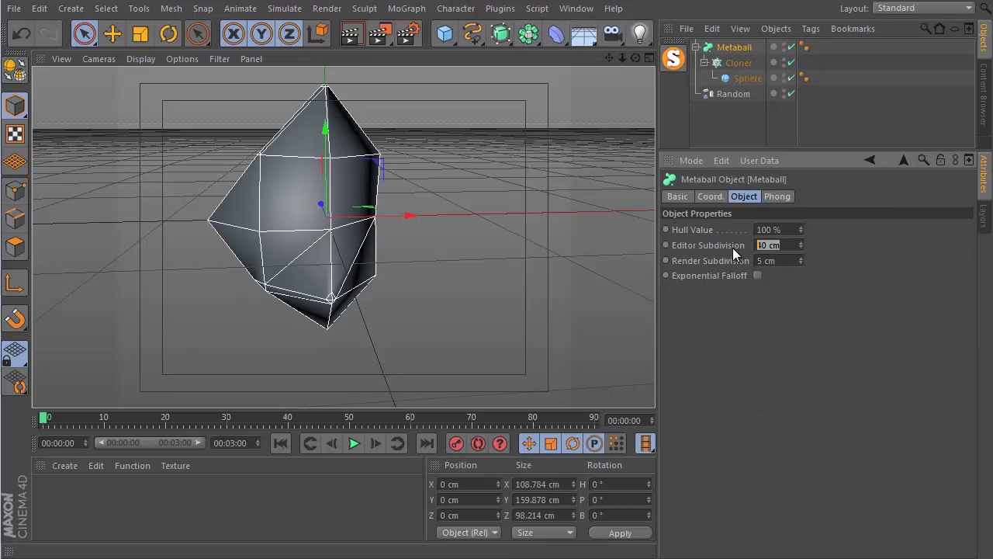
text(15)
key(Return)
alt+drag(351, 294, 476, 230)
Step: Rotate the Metaball to a pitch of about -69.5° so the cloud shape lies on its side
click(170, 34)
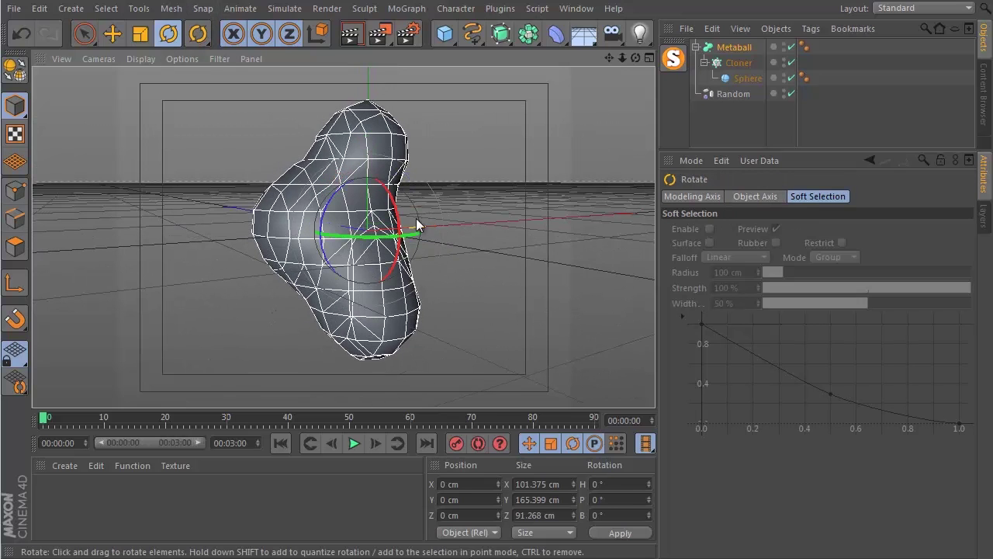
drag(403, 226, 369, 122)
alt+drag(342, 212, 353, 140)
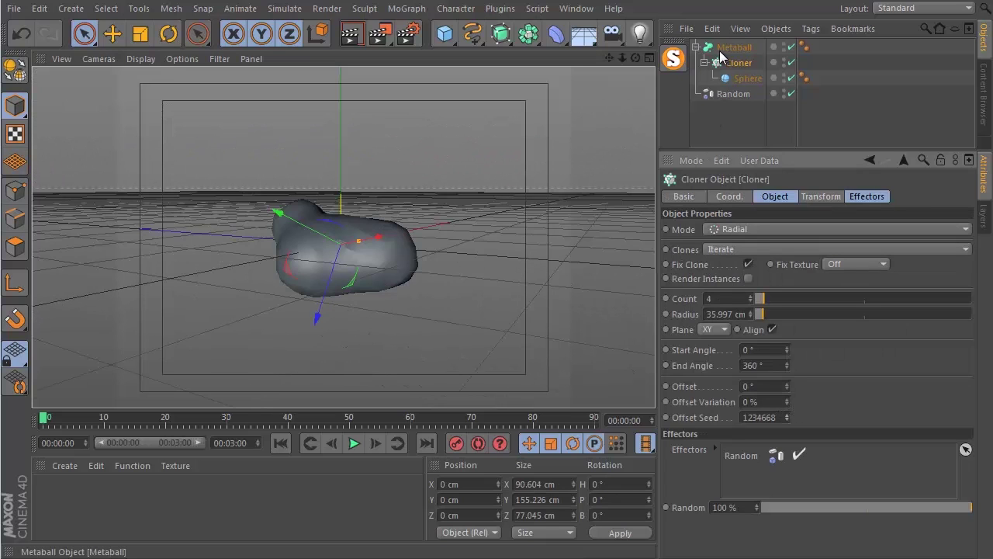
Step: Turn off solo mode to show the whole island and set the Metaball's render subdivision to 15 cm
click(675, 59)
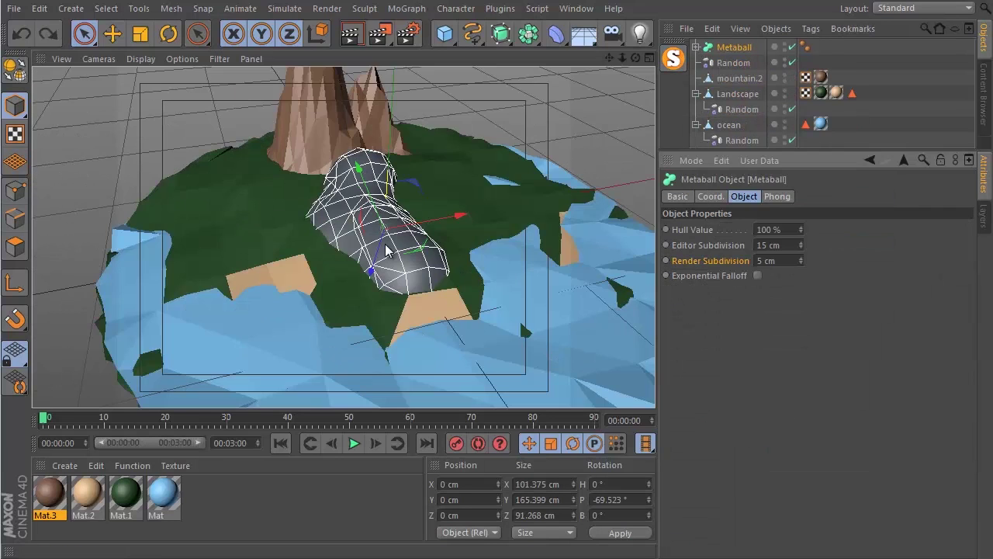
alt+middle_drag(385, 249, 381, 256)
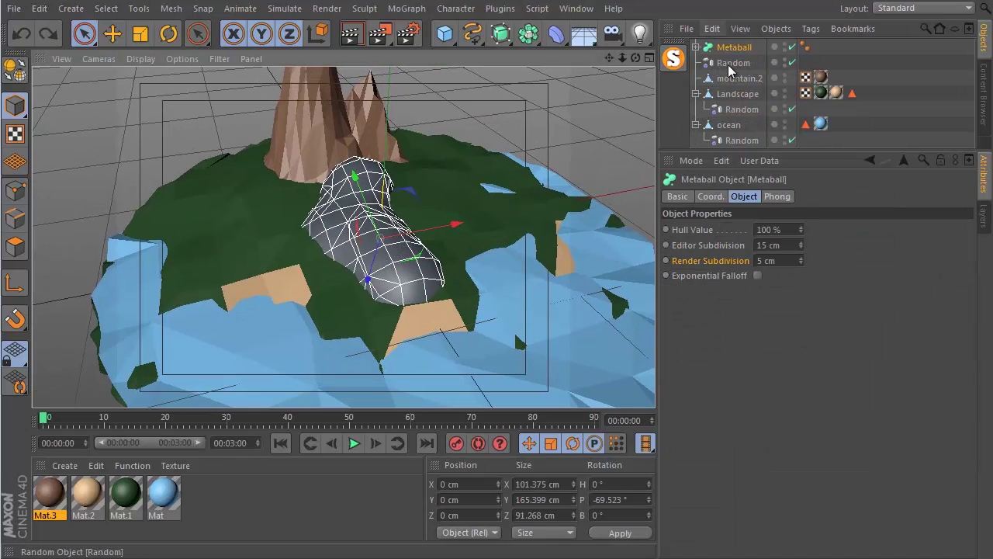
click(793, 261)
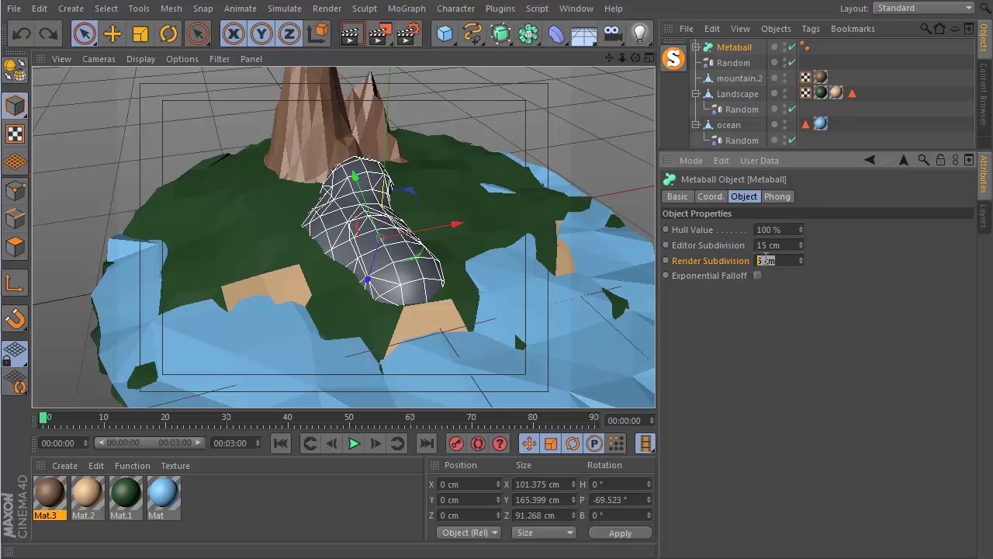
text(15)
key(Return)
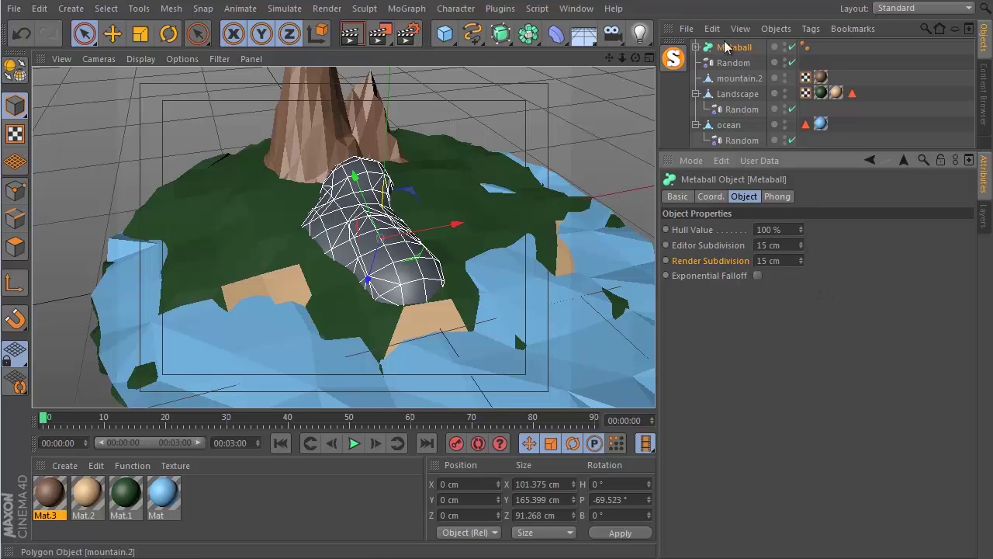
Step: Make the Metaball editable and scale it down to about 64 × 104 × 57 cm
click(723, 50)
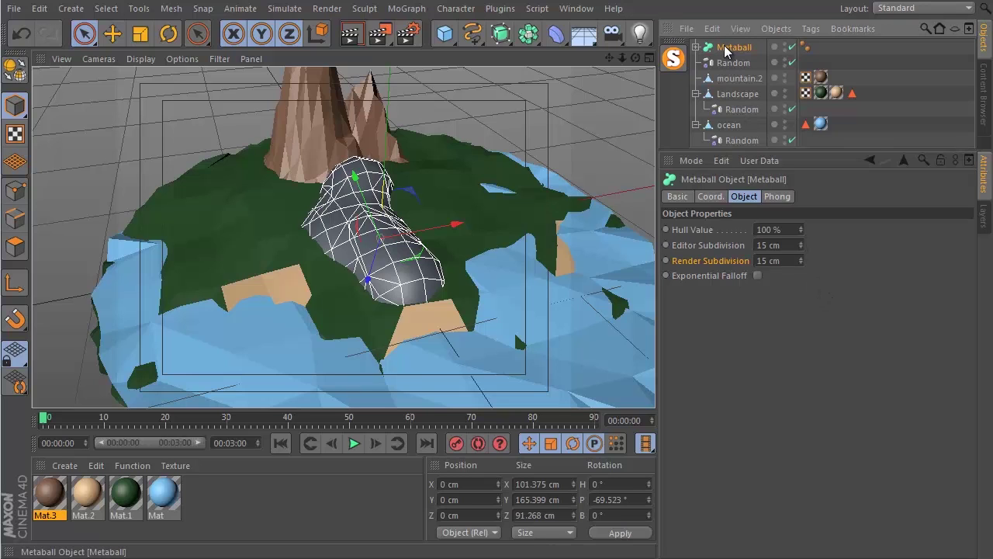
key(c)
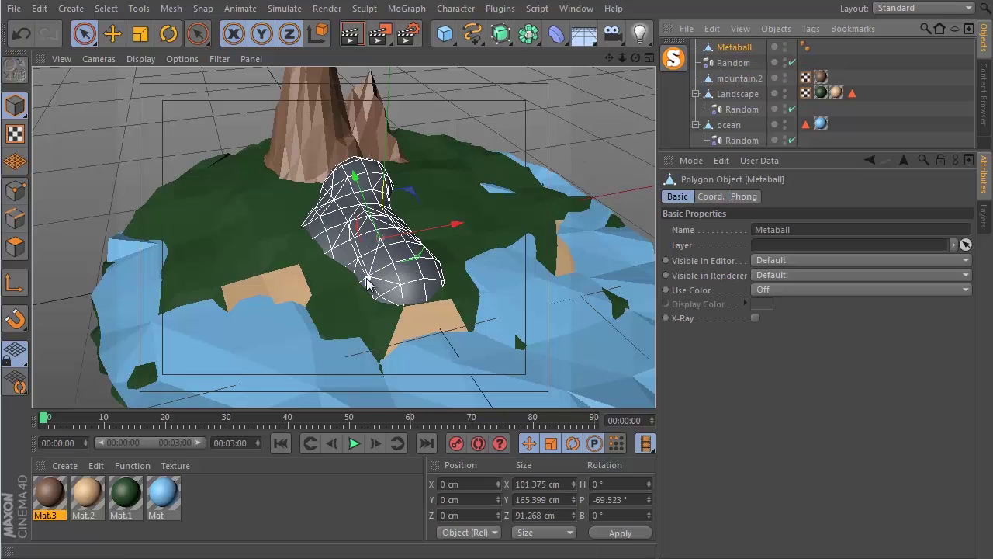
key(t)
drag(497, 153, 275, 183)
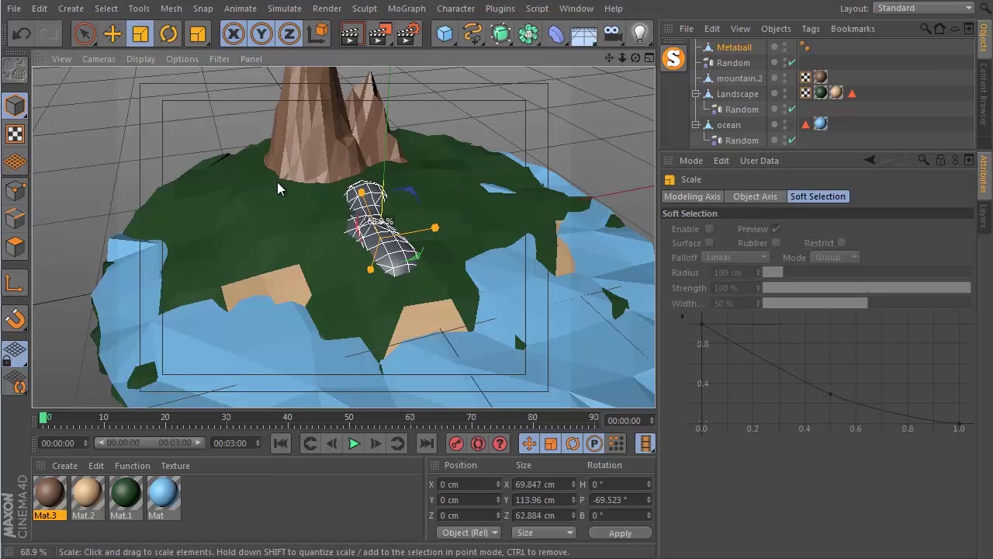
Step: Lift the cloud shape above the land to about Y 70 cm and Z -26 cm
drag(370, 270, 381, 214)
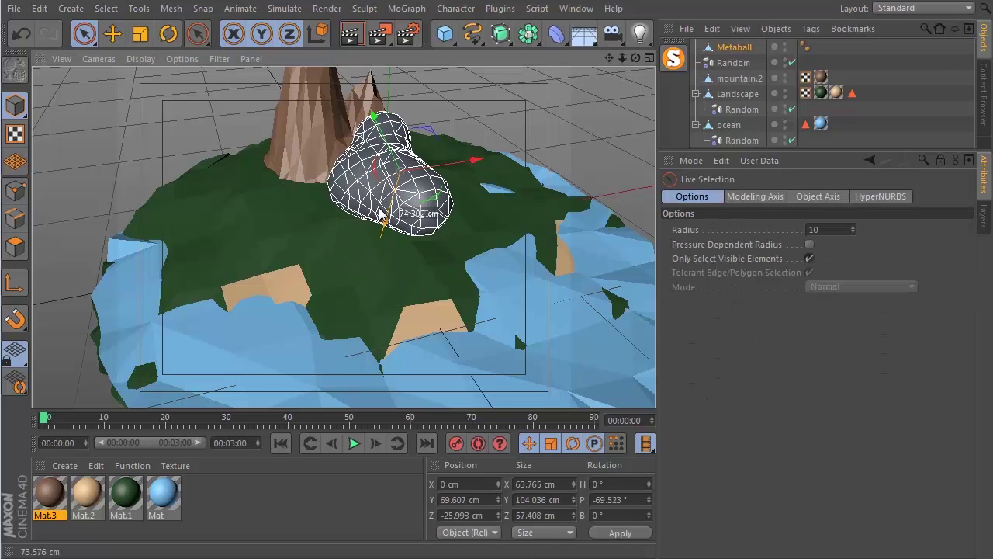
alt+middle_drag(412, 255, 298, 330)
alt+drag(297, 330, 274, 309)
alt+middle_drag(273, 309, 288, 262)
alt+drag(288, 262, 318, 240)
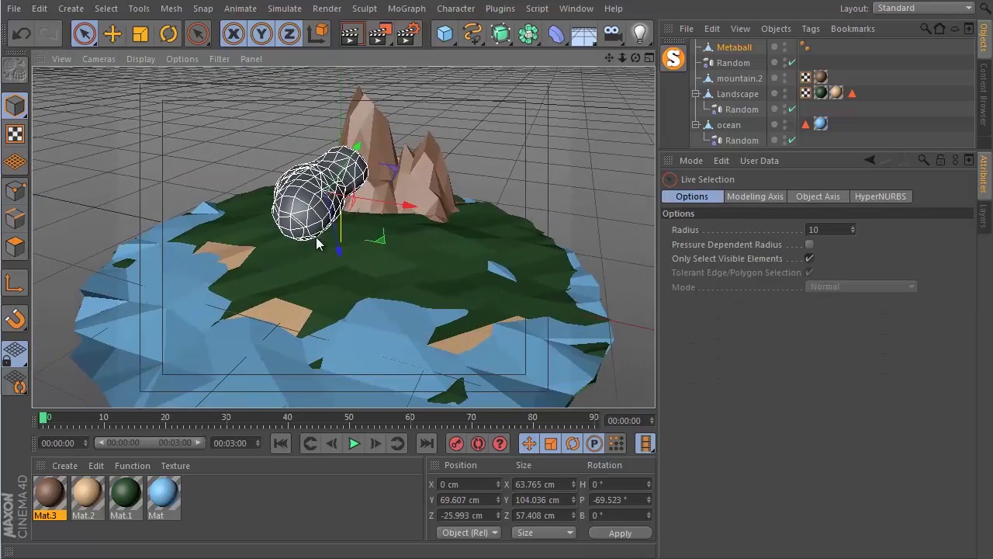
Step: Rotate the cloud to a heading of about 100.3° with zero pitch and raise it to about Y 141 cm
alt+drag(369, 238, 344, 73)
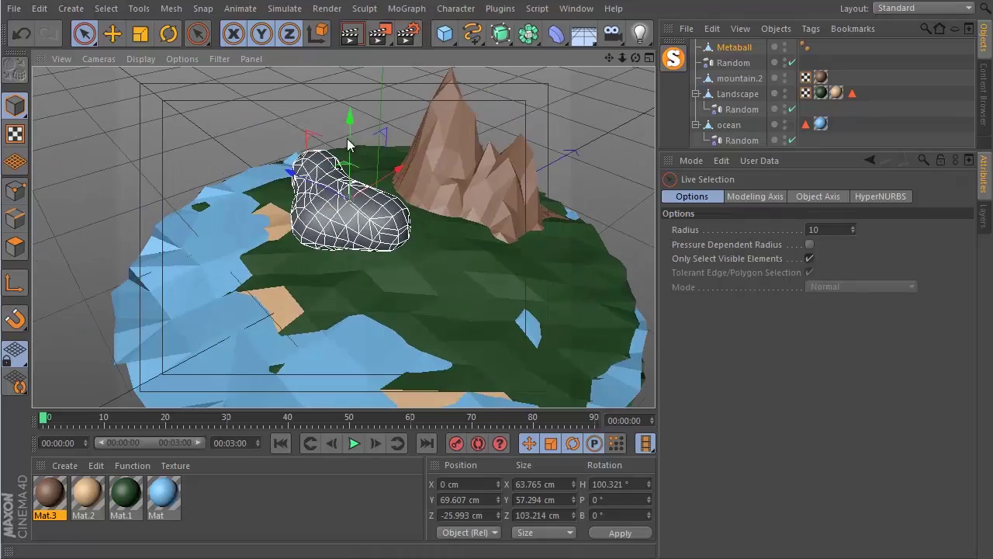
scroll(345, 197, down, 6)
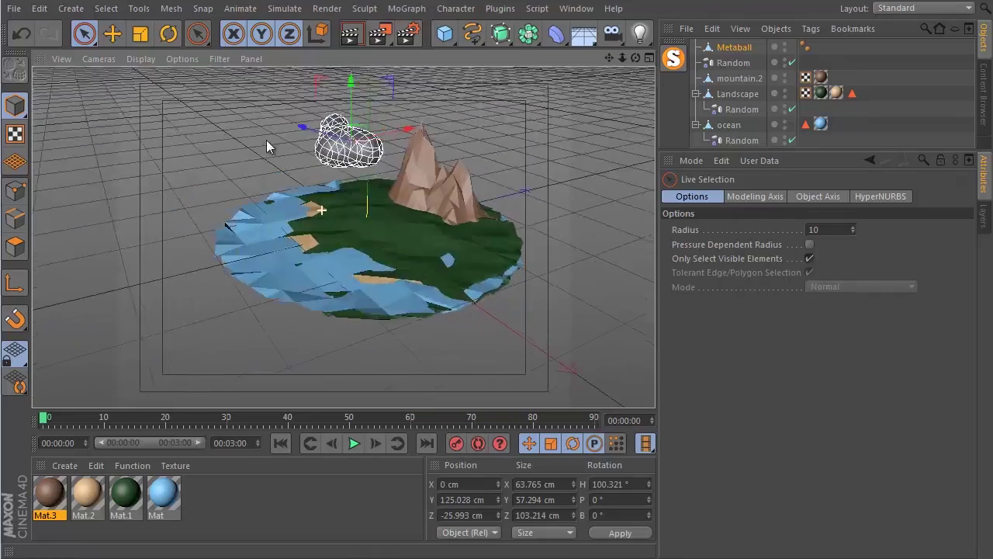
alt+drag(266, 140, 336, 109)
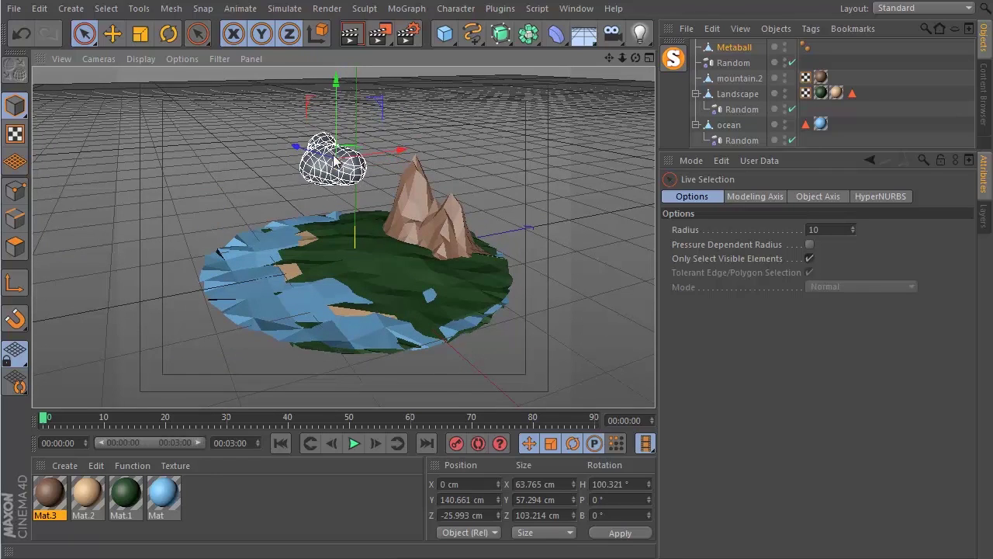
scroll(336, 180, up, 3)
Step: Scale the cloud down to about 46 × 41 × 74 cm and shift it to about X -14 cm, Z -28.5 cm
alt+drag(335, 179, 488, 215)
key(t)
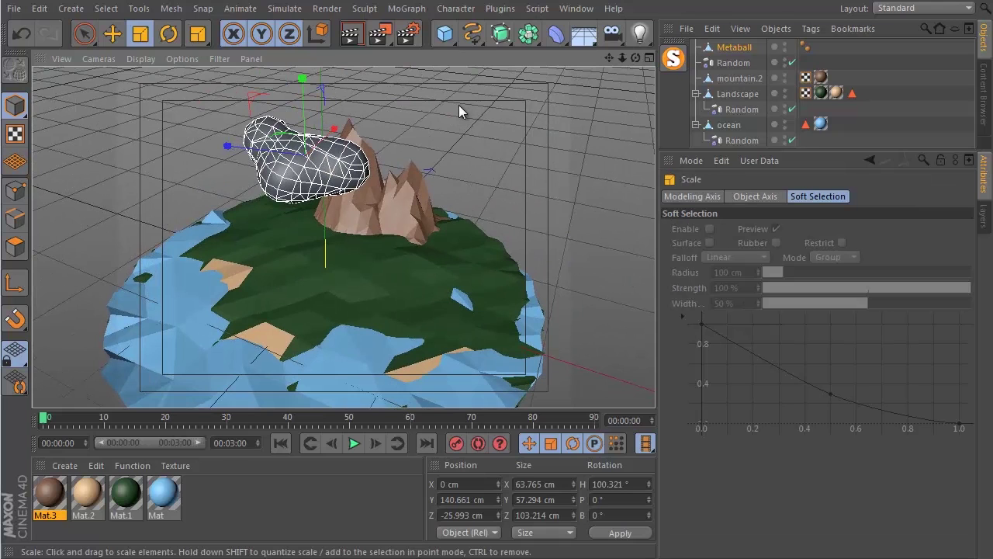
drag(457, 106, 389, 152)
key(space)
key(t)
key(space)
alt+drag(323, 186, 357, 229)
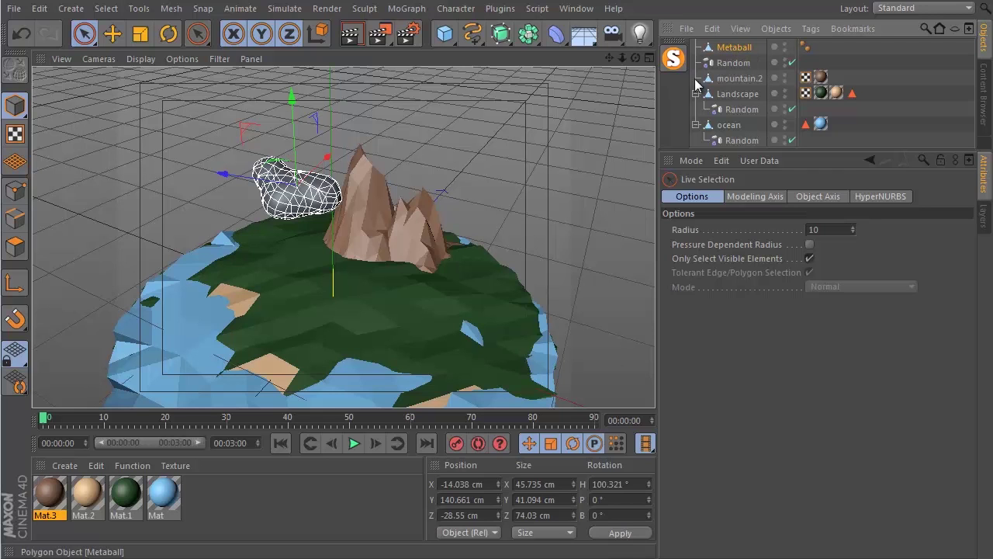
Step: Duplicate the cloud, move the copy beside the original near the mountain, and vary its size and rotation
ctrl+drag(734, 66, 733, 62)
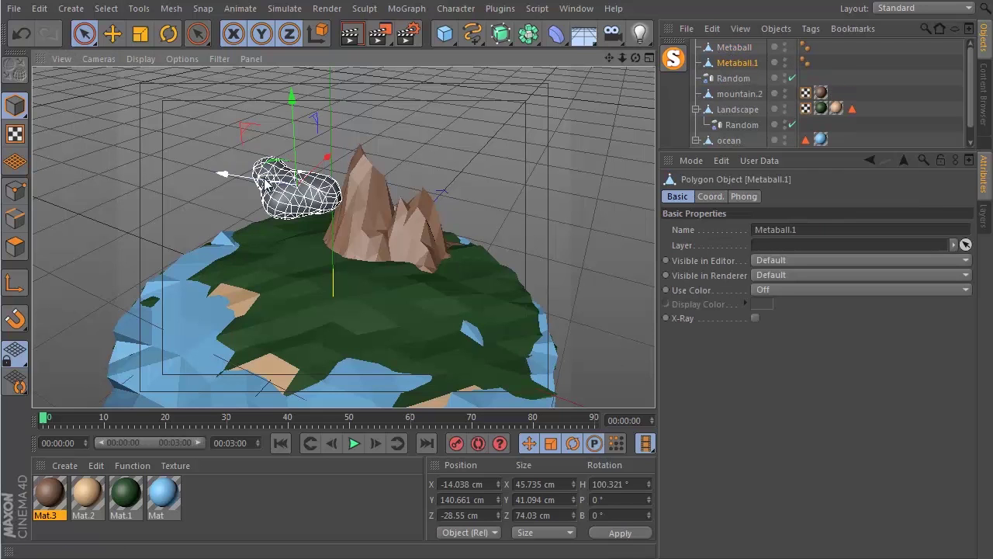
drag(269, 181, 352, 203)
alt+drag(427, 235, 417, 159)
key(t)
key(r)
key(space)
alt+middle_drag(485, 133, 484, 157)
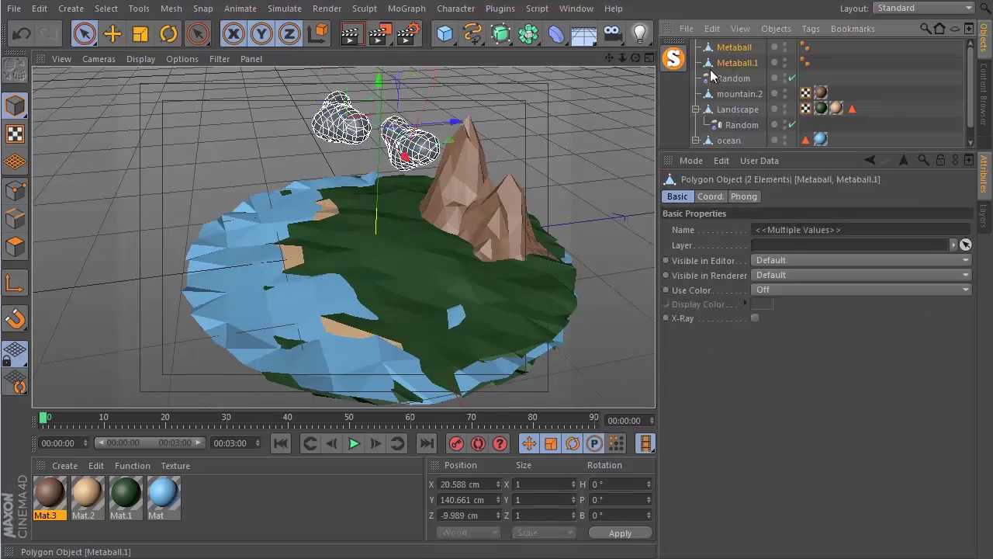
Step: Move both clouds together to about Z -48 cm and triangulate all their polygons
mouse_move(456, 122)
mouse_down()
mouse_move(341, 187)
mouse_move(328, 155)
mouse_move(406, 225)
mouse_move(575, 284)
mouse_move(419, 264)
mouse_up()
click(14, 247)
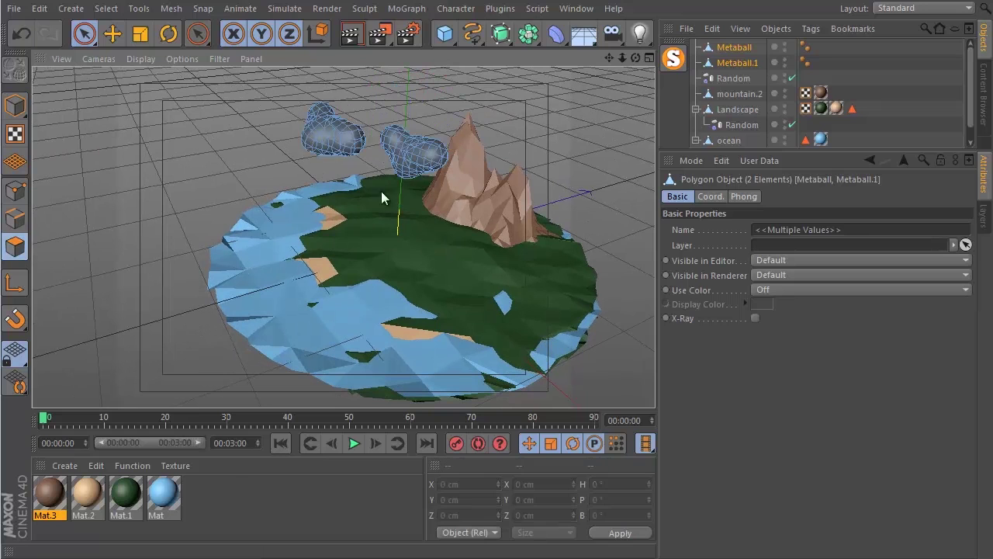
key(ctrl+a)
right_click(344, 96)
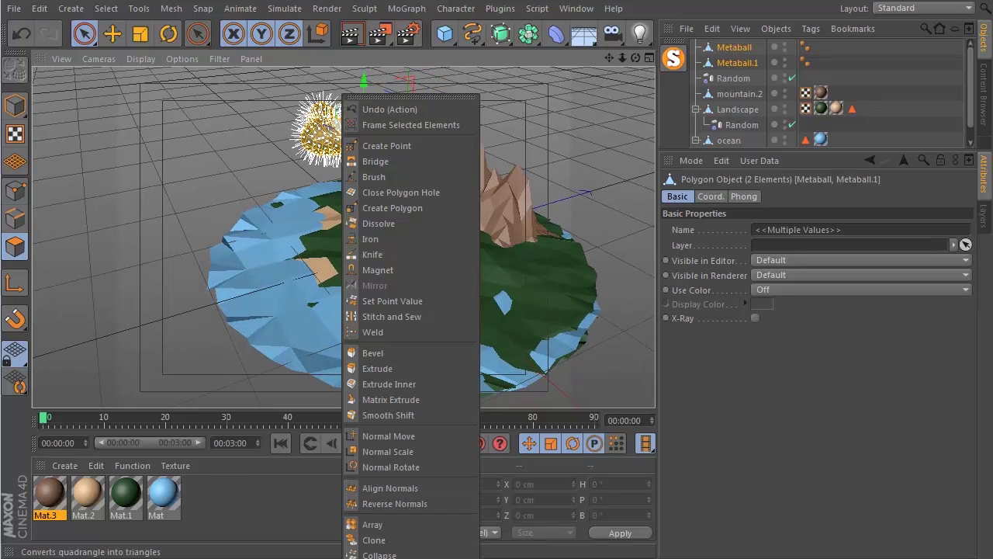
click(380, 558)
click(15, 105)
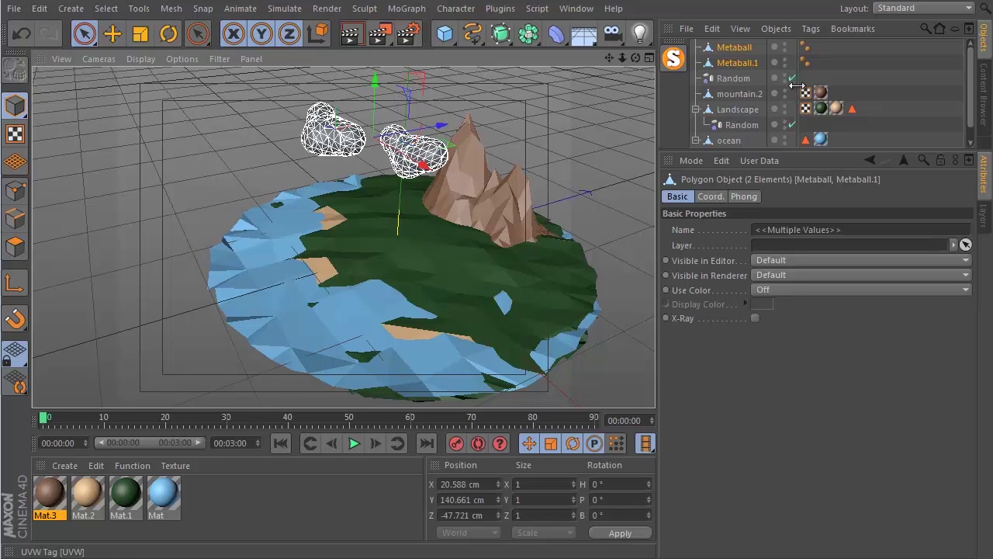
Step: Delete the Phong tags from both clouds to give them faceted shading
click(843, 48)
alt+right_drag(402, 126, 420, 131)
click(805, 48)
ctrl+click(804, 62)
key(Delete)
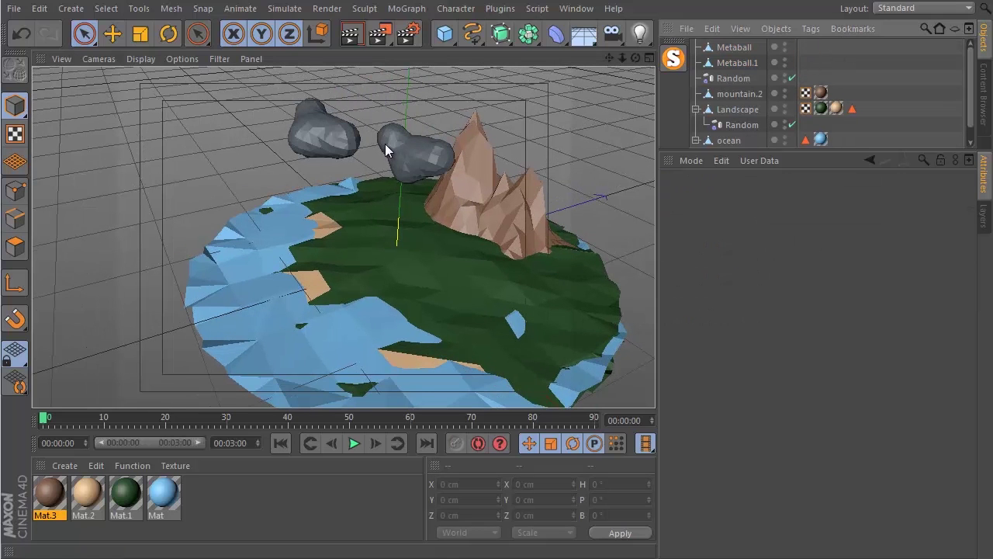
Step: Create a new material and set its color to pure white, RGB 255, 255, 255
scroll(400, 151, up, 5)
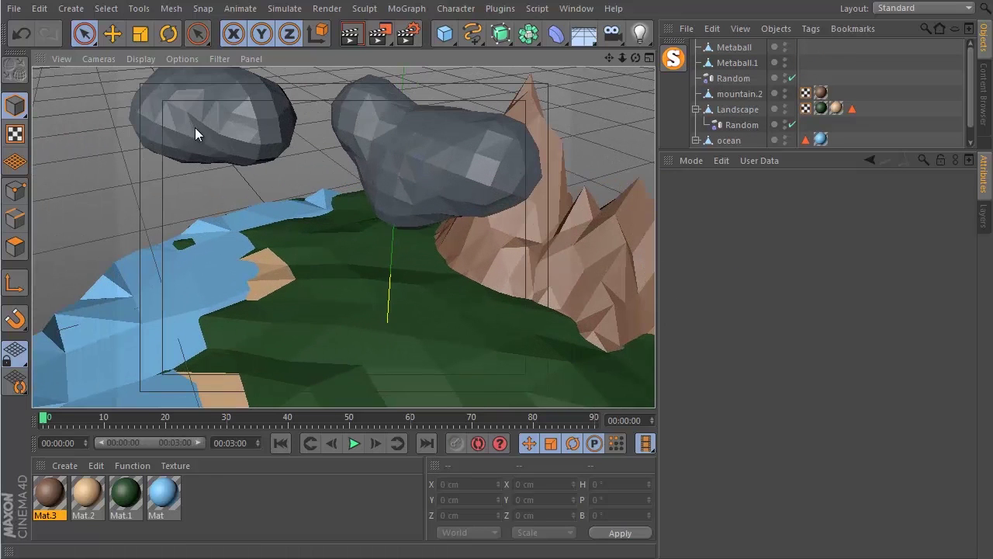
scroll(472, 154, down, 8)
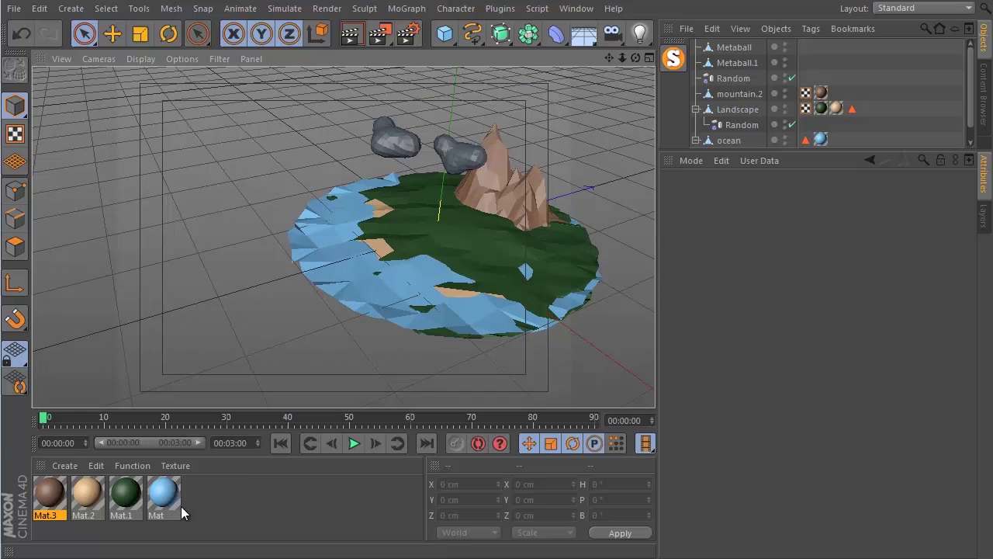
double_click(250, 489)
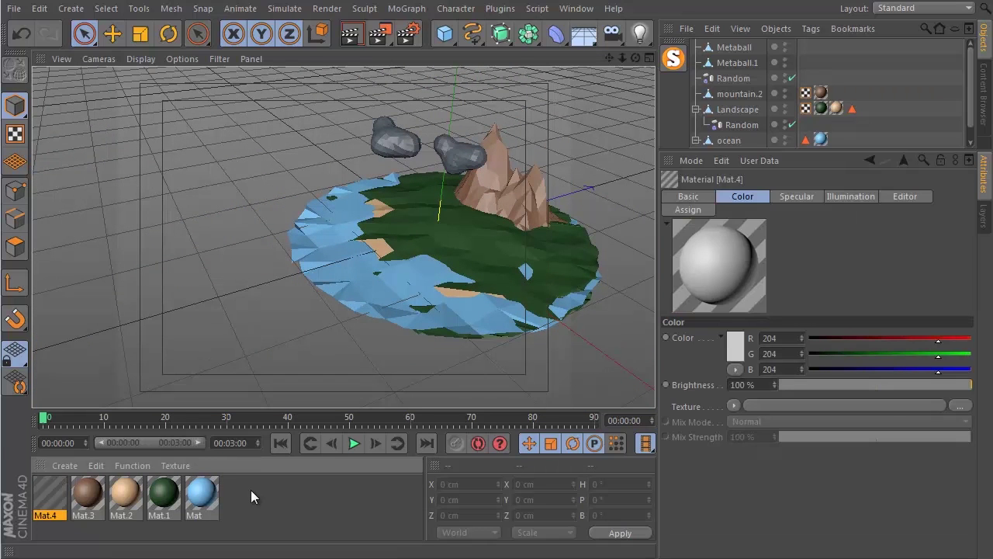
click(739, 344)
click(656, 295)
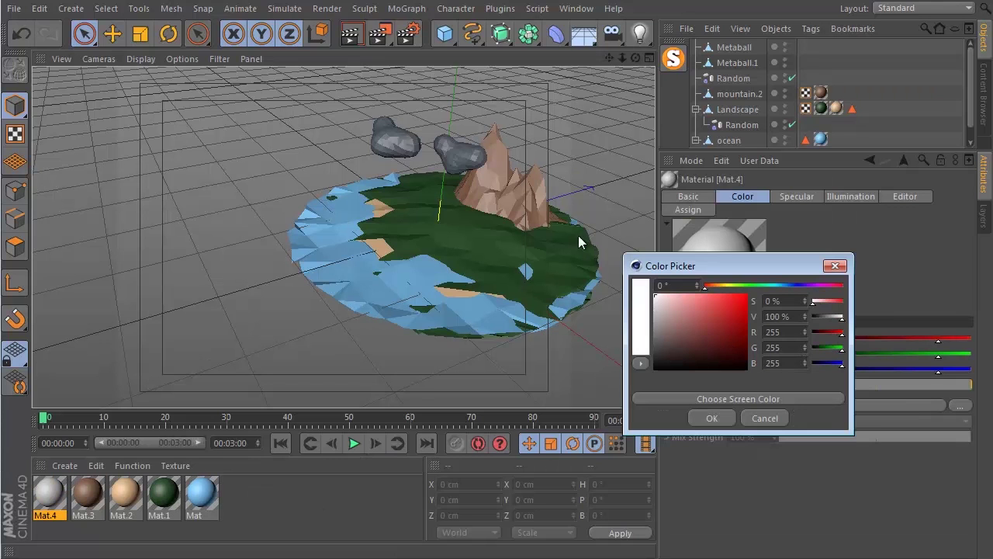
click(712, 418)
Step: Apply the white material to both metaball clouds
alt+drag(496, 338, 326, 309)
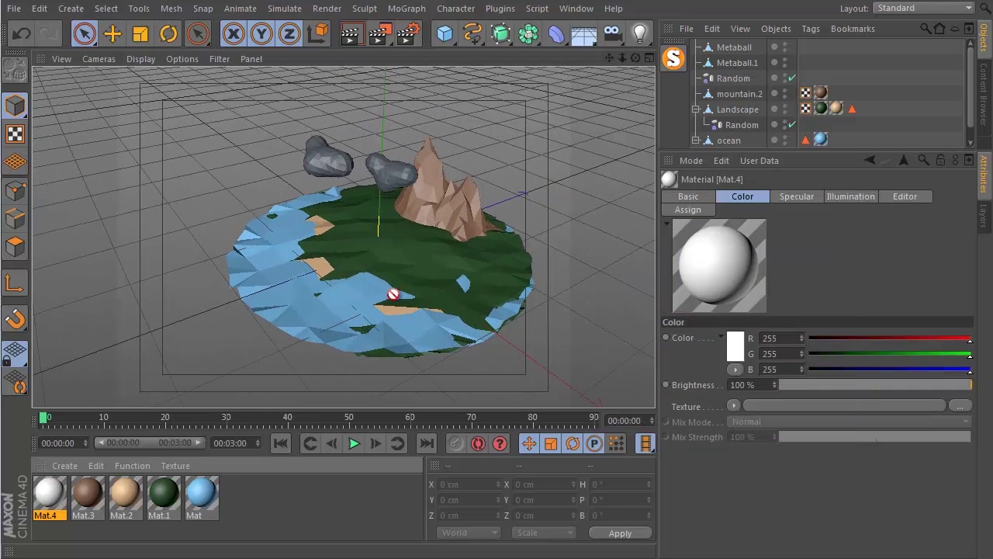
drag(624, 120, 736, 48)
ctrl+drag(807, 48, 804, 63)
alt+drag(360, 237, 455, 321)
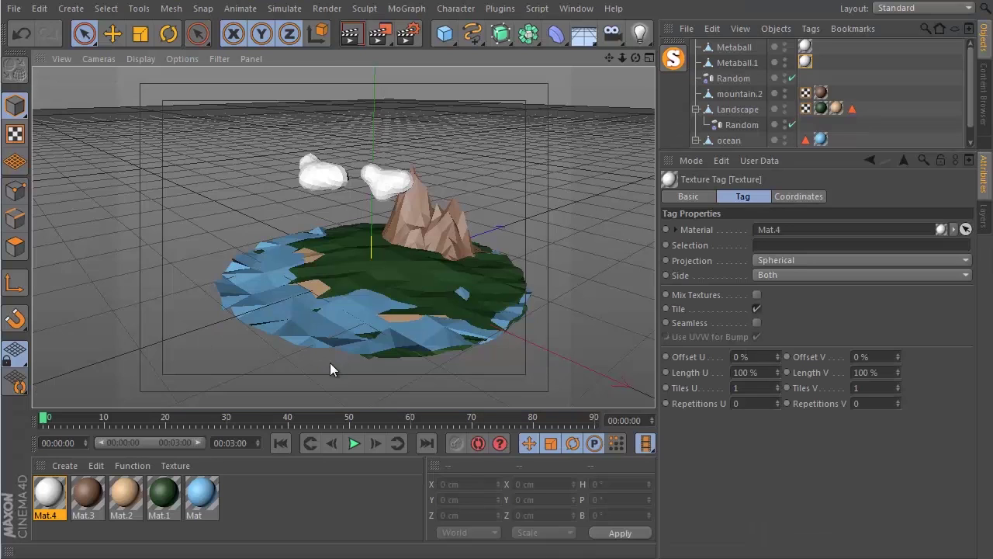
Step: Add a sphere at the island's center, set its type to Hemisphere and its radius to 200 cm
alt+drag(330, 362, 355, 294)
click(441, 37)
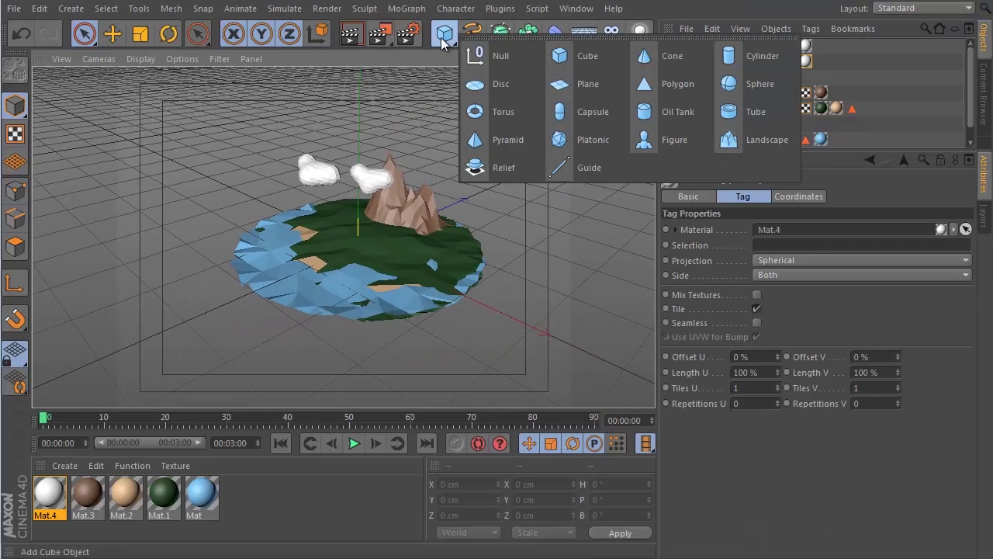
click(766, 83)
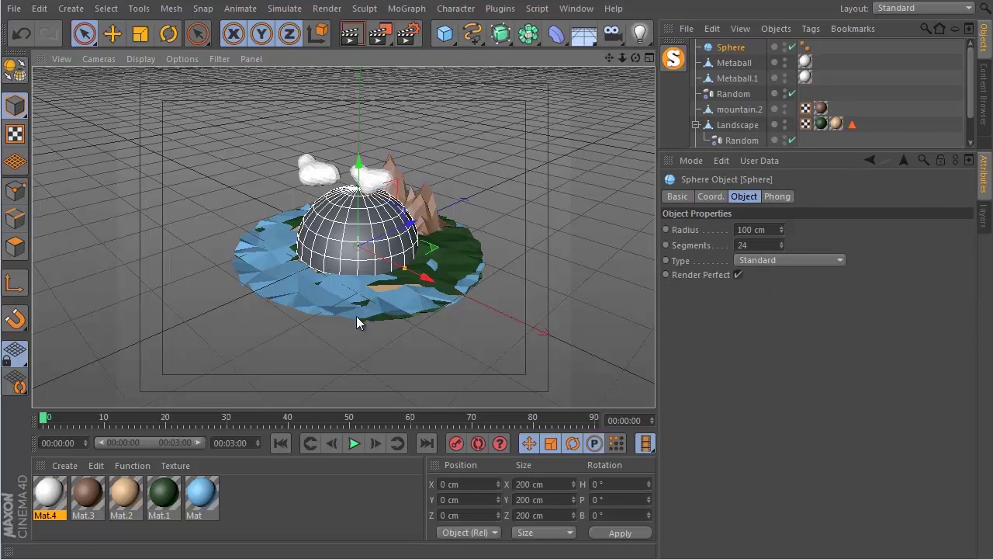
click(772, 262)
click(774, 354)
drag(773, 225, 779, 226)
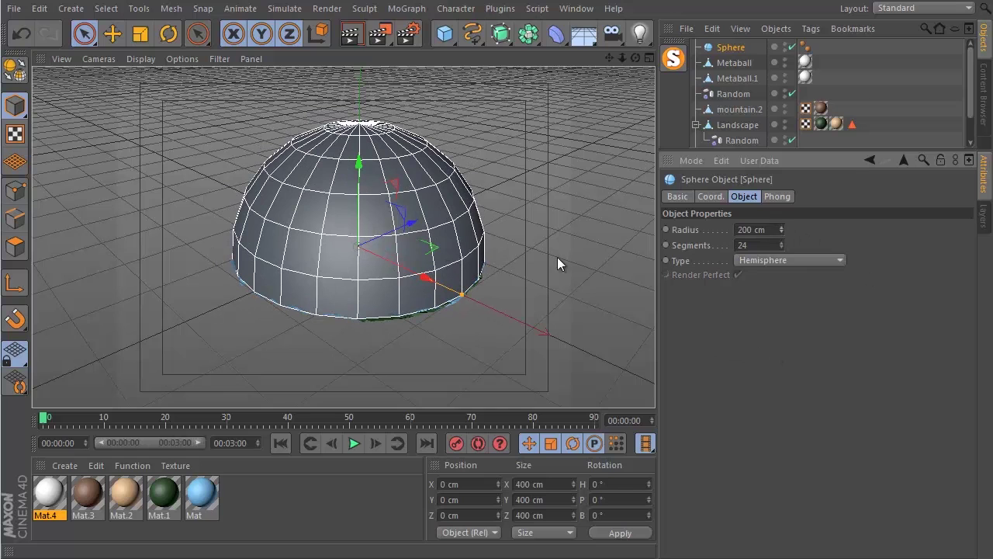
Step: Examine the hemisphere's polygon layout at the pole and around its sides
scroll(326, 255, up, 5)
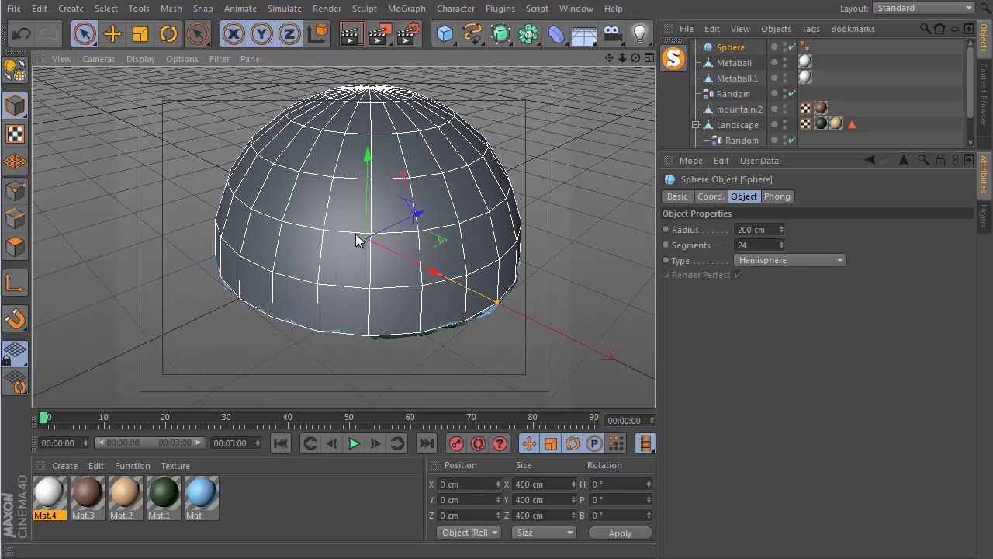
alt+middle_drag(348, 176, 330, 274)
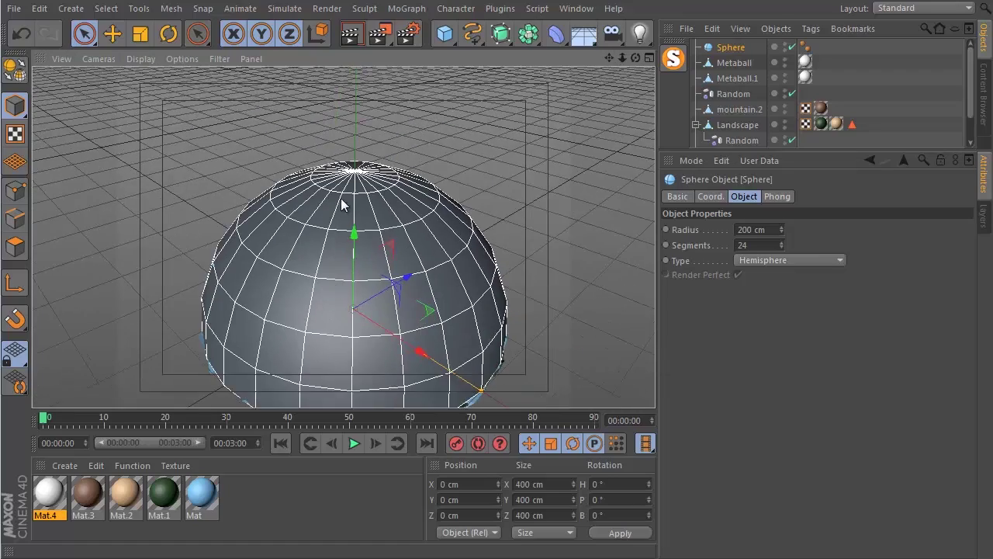
scroll(355, 169, up, 2)
alt+drag(354, 171, 341, 222)
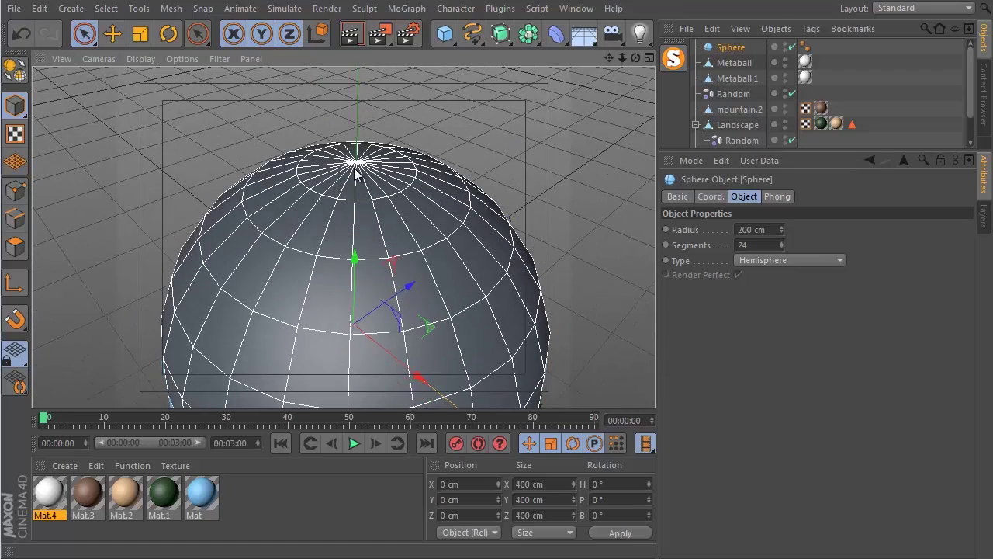
alt+drag(348, 292, 345, 265)
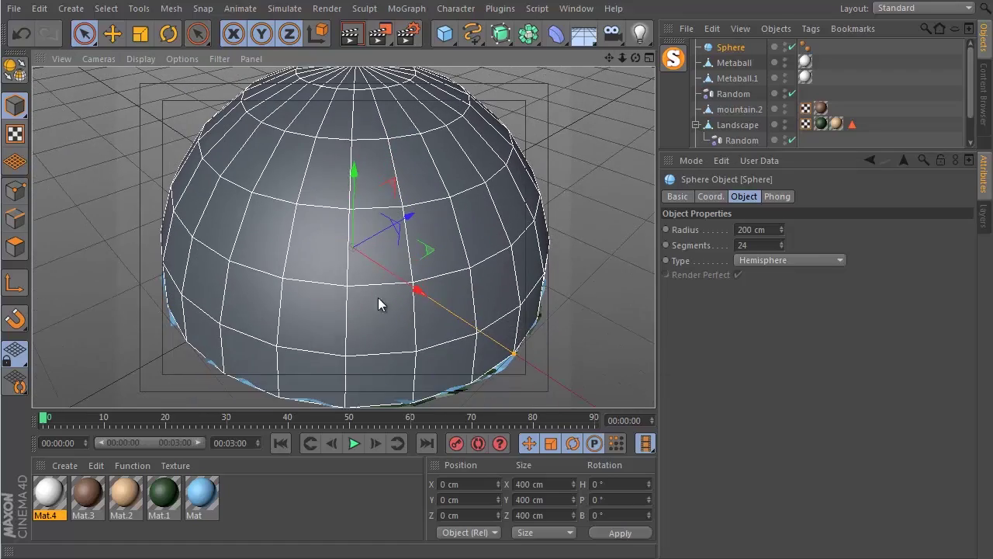
alt+drag(364, 326, 288, 173)
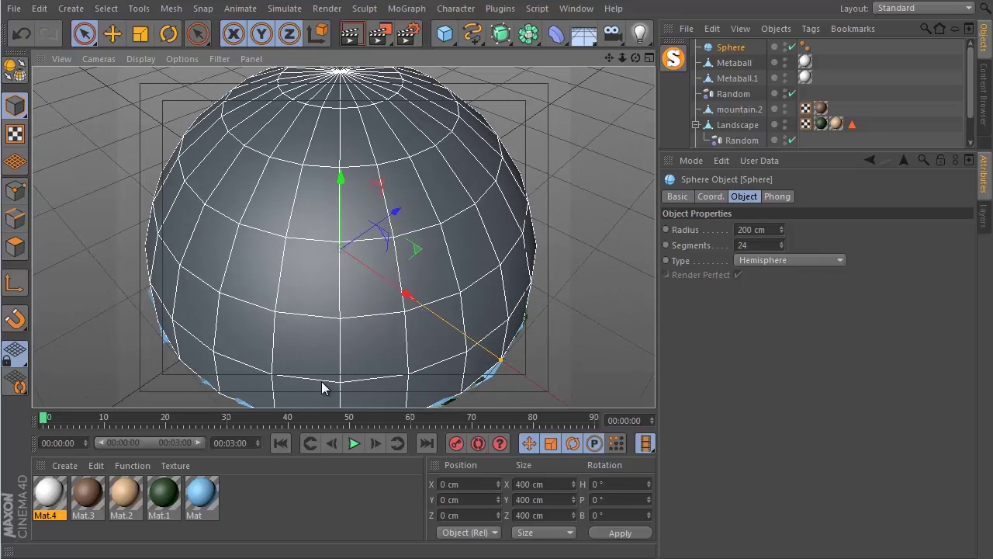
mouse_move(339, 230)
alt+mouse_down()
mouse_move(350, 184)
mouse_move(331, 235)
alt+mouse_up()
alt+drag(348, 284, 350, 310)
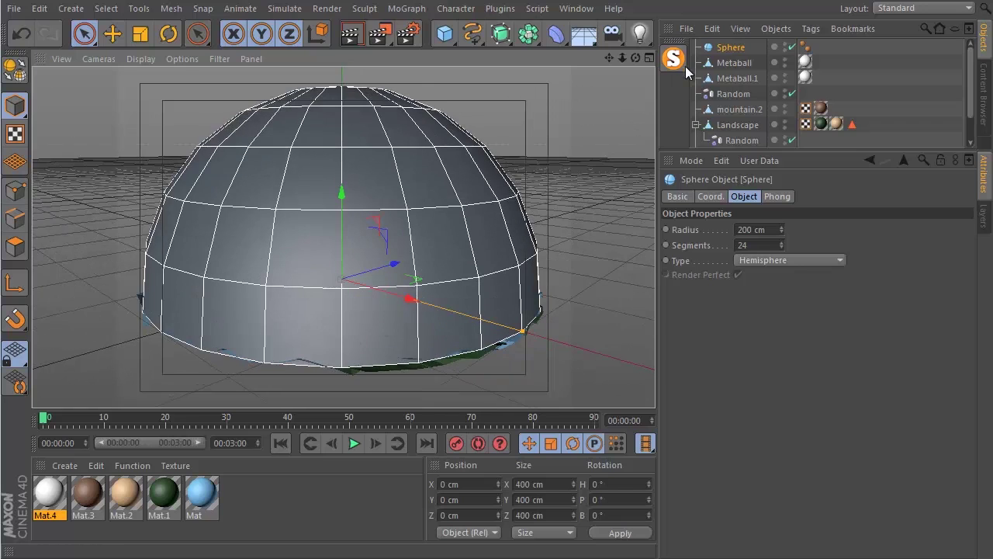
Step: Change the sphere's type to Icosahedron and inspect its triangular faces from above and below
click(805, 262)
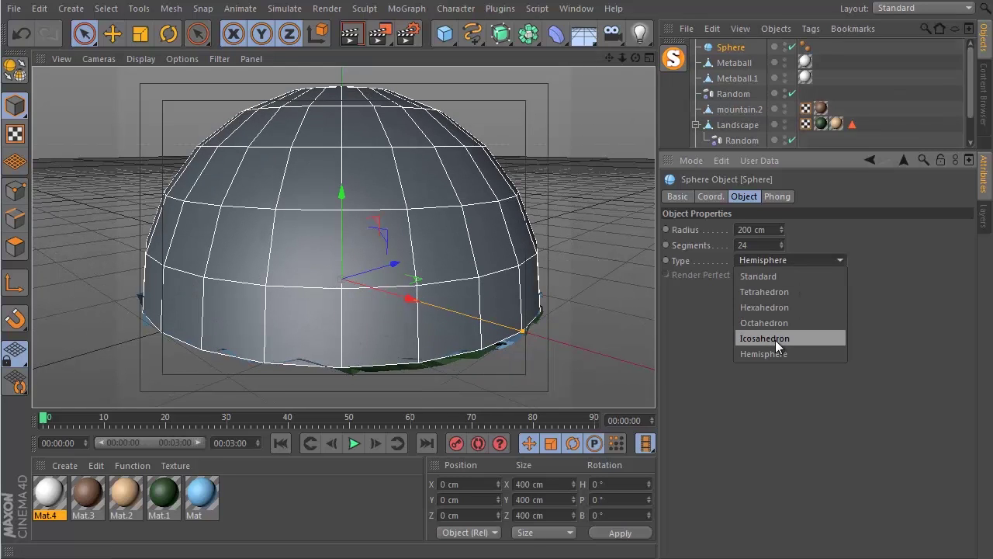
click(776, 339)
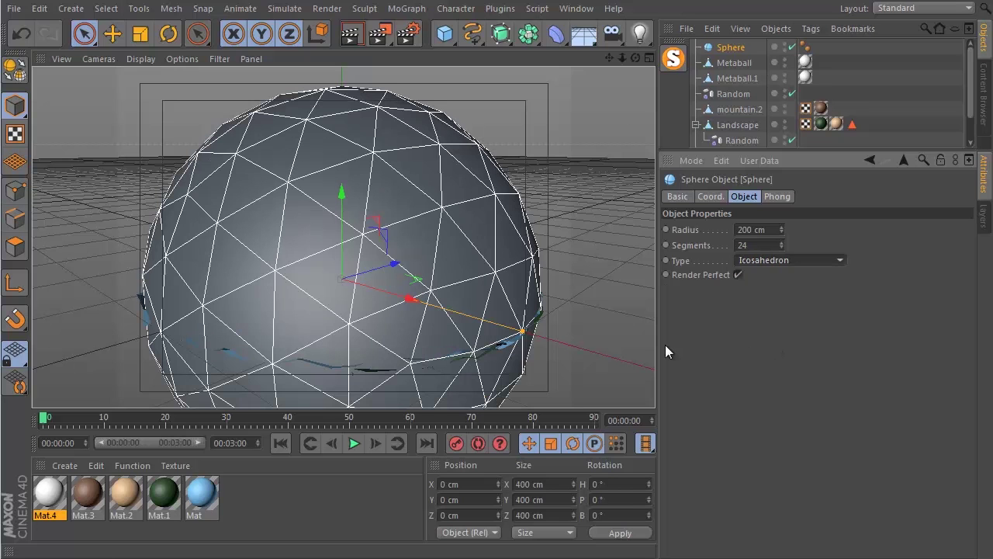
alt+drag(324, 317, 293, 327)
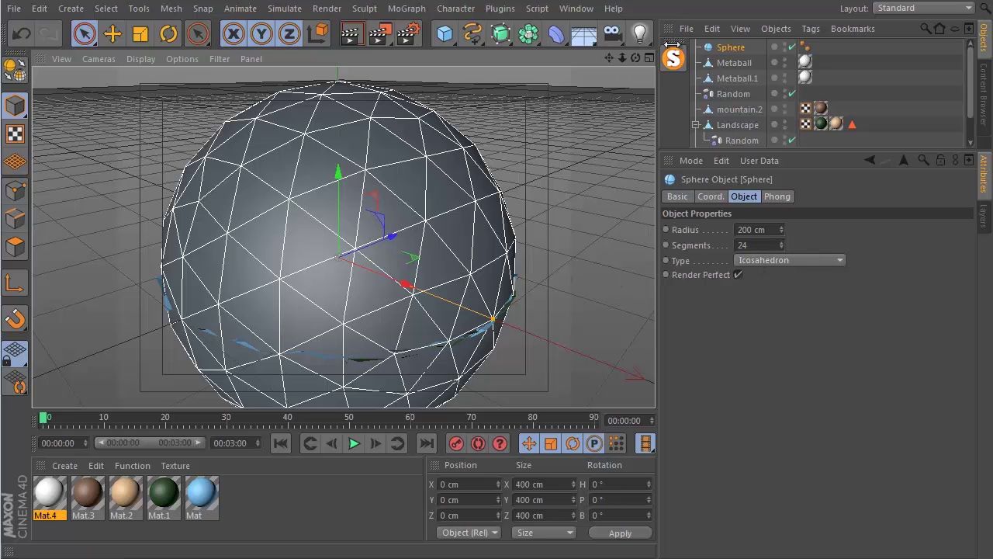
alt+drag(392, 229, 440, 241)
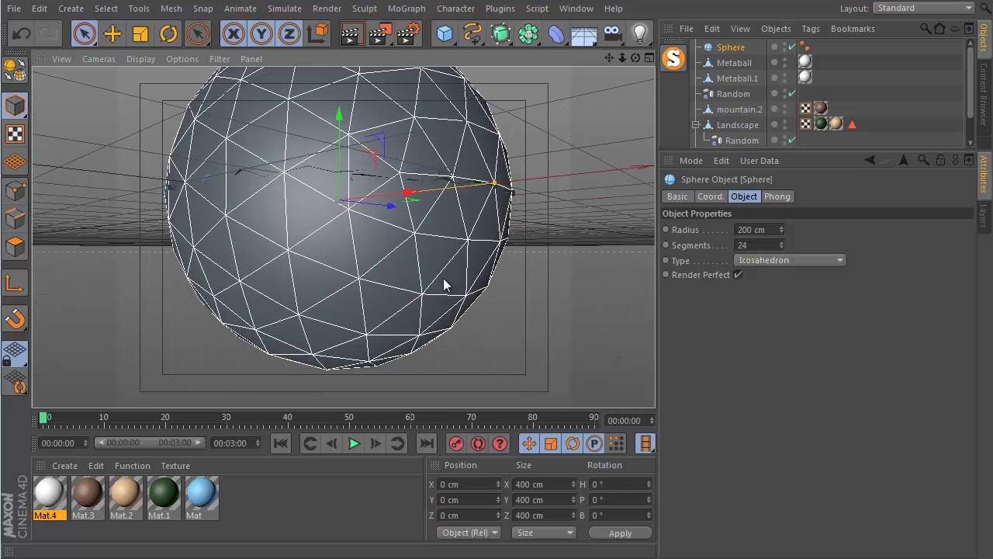
alt+drag(191, 304, 279, 233)
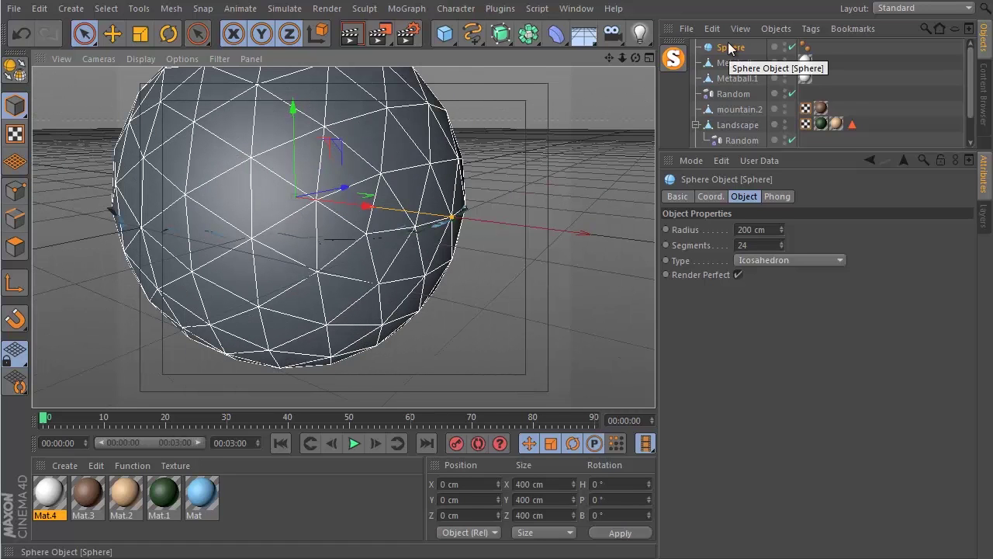
Step: Add a cube at the sphere's center and isolate the cube and sphere from the rest of the scene
click(454, 33)
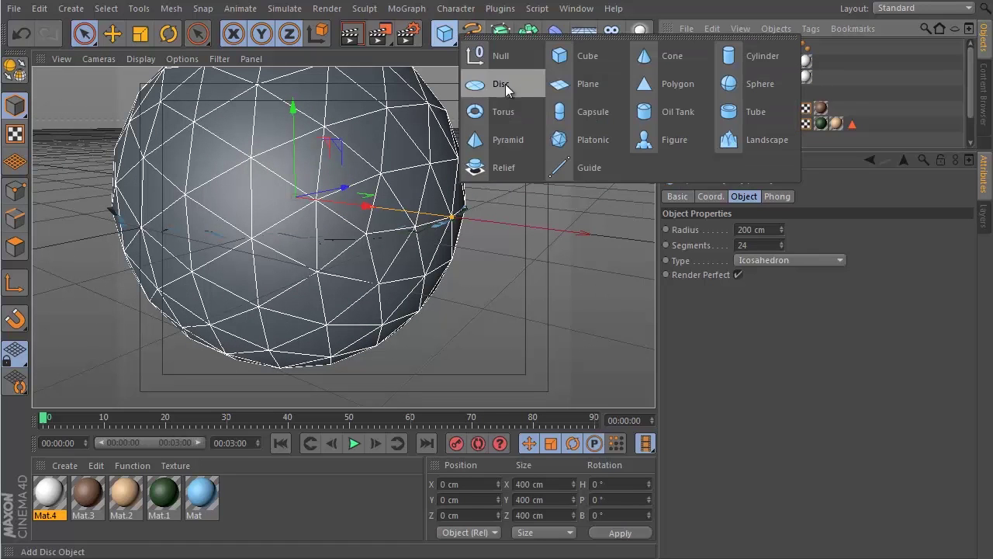
click(574, 59)
scroll(287, 240, down, 3)
alt+middle_drag(287, 240, 342, 278)
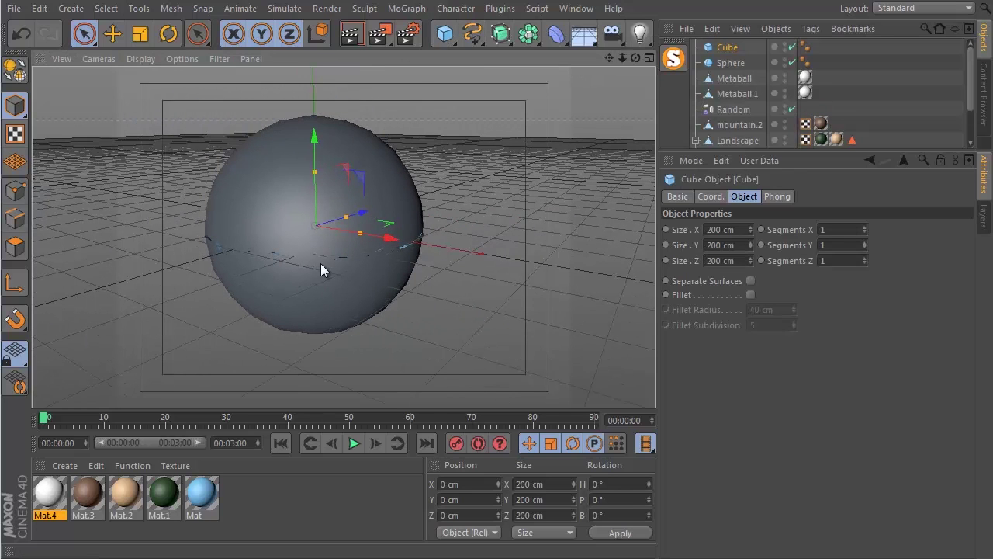
ctrl+click(731, 63)
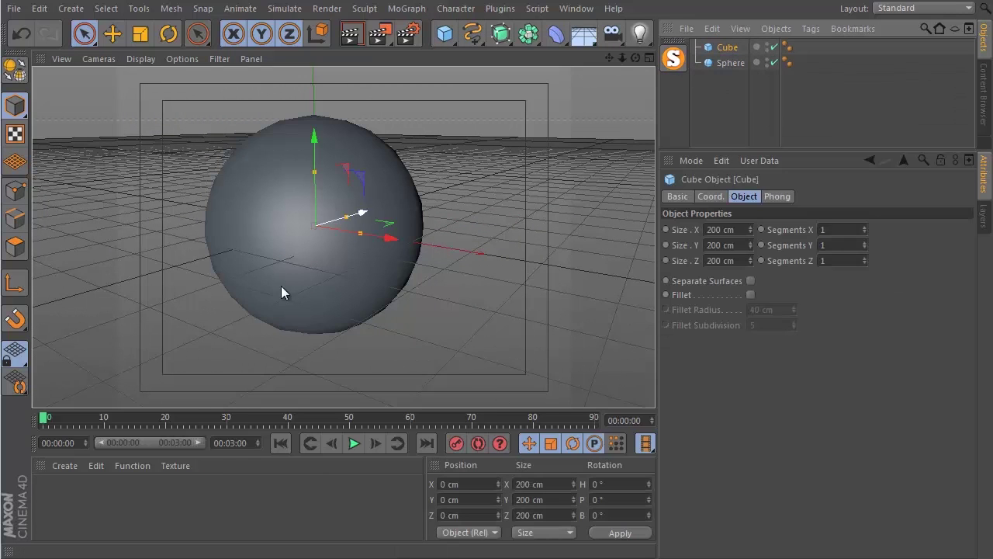
Step: Widen the cube to about 551 cm in X and 498 cm in Z, and set its Y position to -100 cm
alt+drag(281, 291, 381, 261)
drag(359, 225, 455, 274)
drag(349, 201, 384, 189)
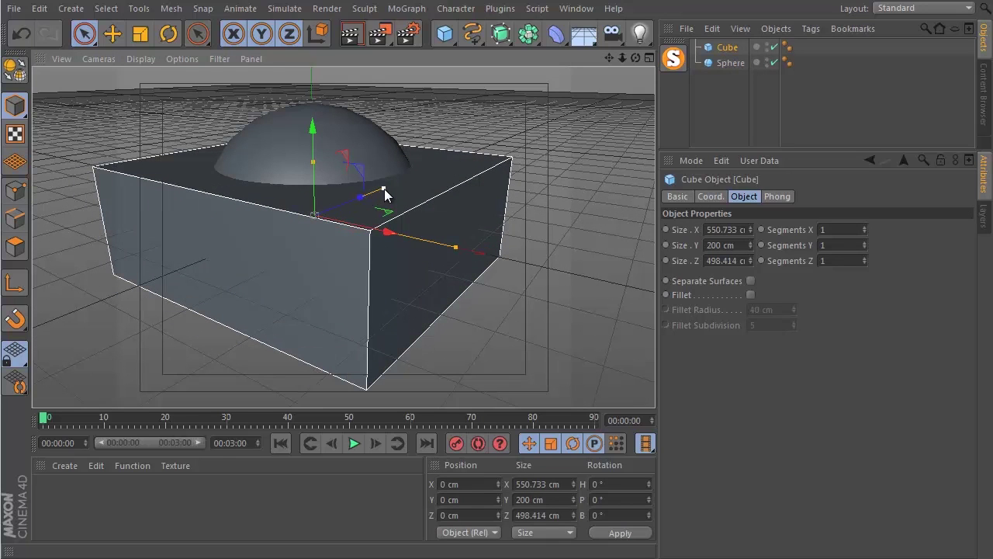
click(474, 496)
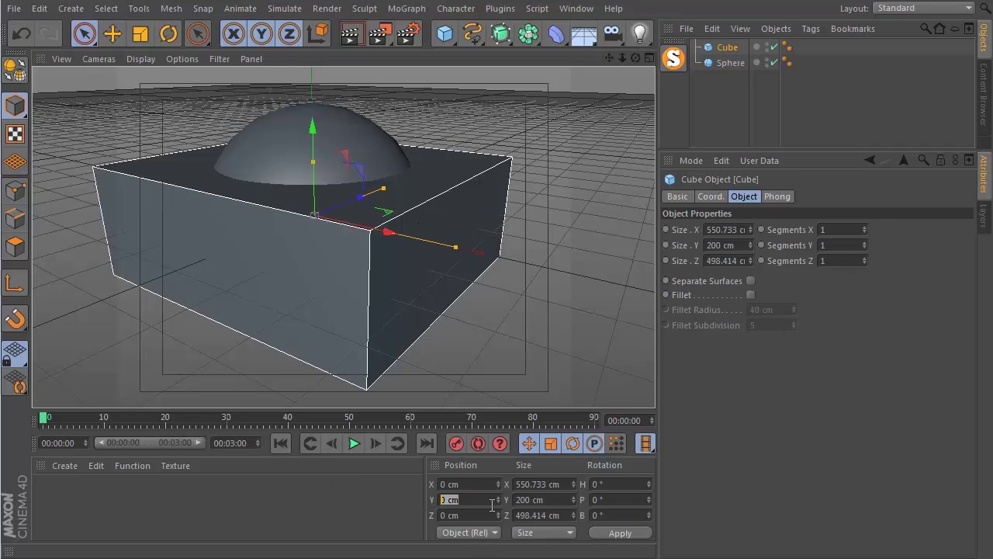
text(-100)
key(Return)
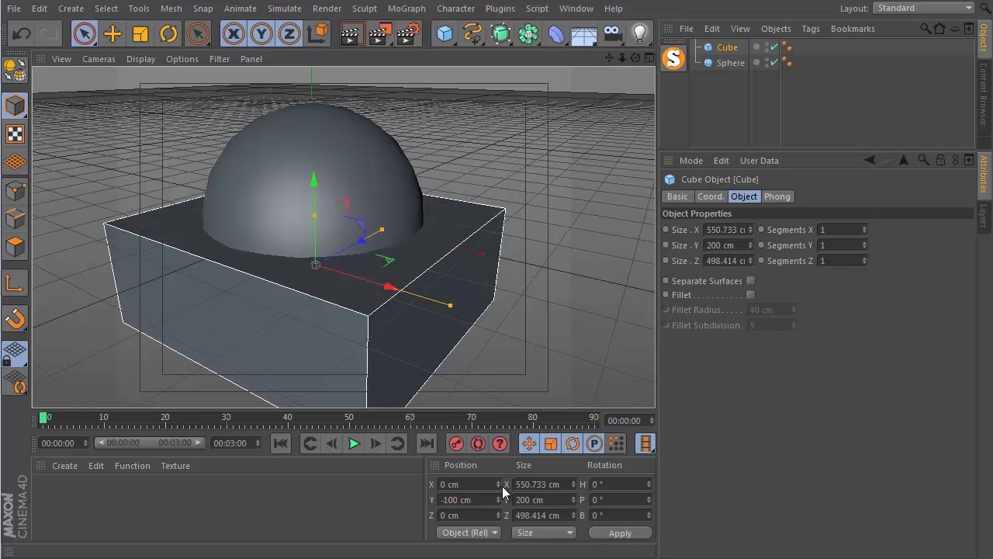
Step: Add a Boole with the sphere first and the cube second, so the cube cuts away the sphere's lower half
shift+click(202, 224)
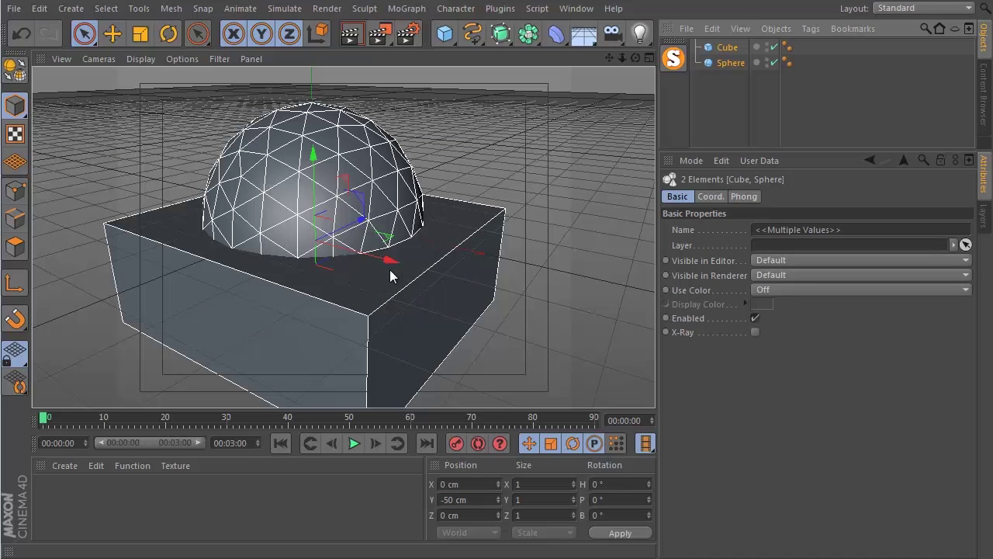
click(527, 35)
click(792, 56)
drag(724, 100, 714, 59)
drag(723, 64, 725, 55)
click(724, 49)
click(728, 107)
alt+drag(307, 218, 299, 334)
alt+middle_drag(298, 333, 308, 254)
alt+right_drag(308, 254, 310, 280)
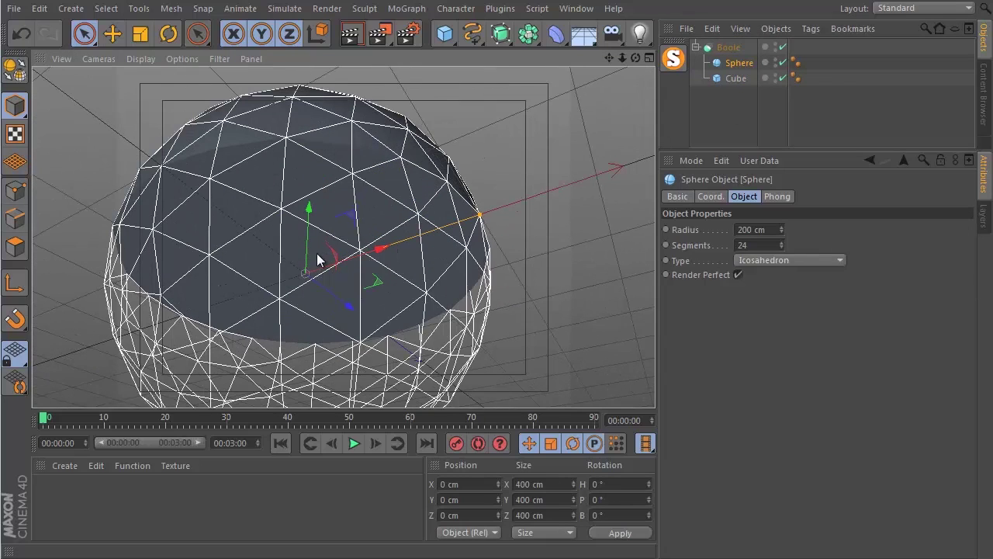
Step: Make the Boole editable, move the sphere and cube out of it, and delete the leftover null and cube
click(722, 49)
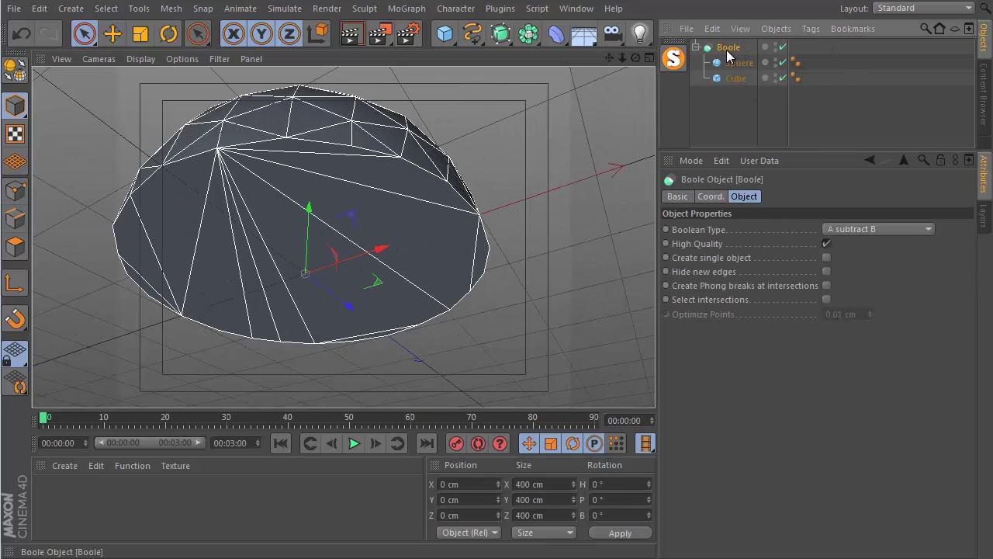
key(c)
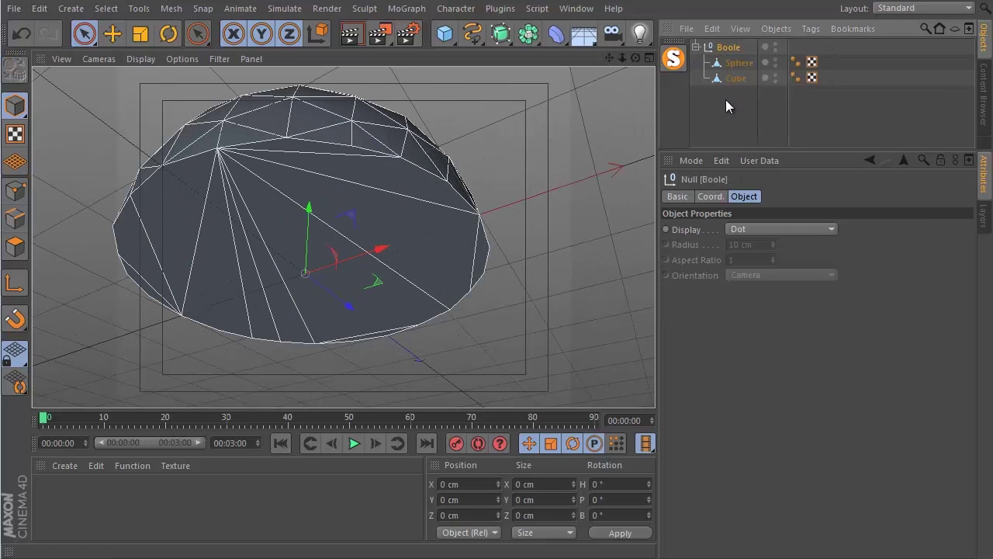
drag(725, 66, 726, 62)
drag(725, 63, 714, 106)
click(717, 48)
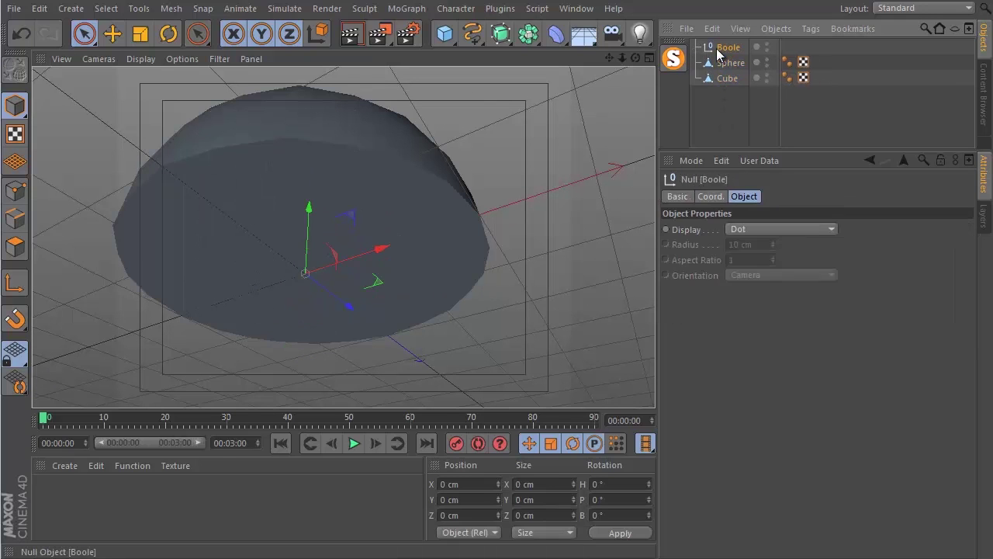
key(Delete)
click(717, 62)
key(Delete)
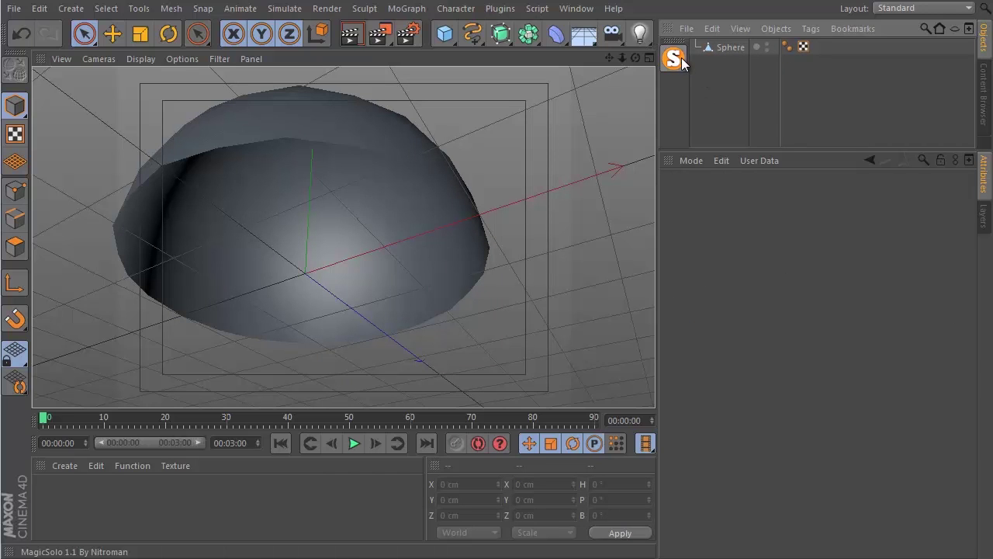
Step: End the isolation to show the whole scene and select the half-sphere object
click(674, 60)
double_click(735, 48)
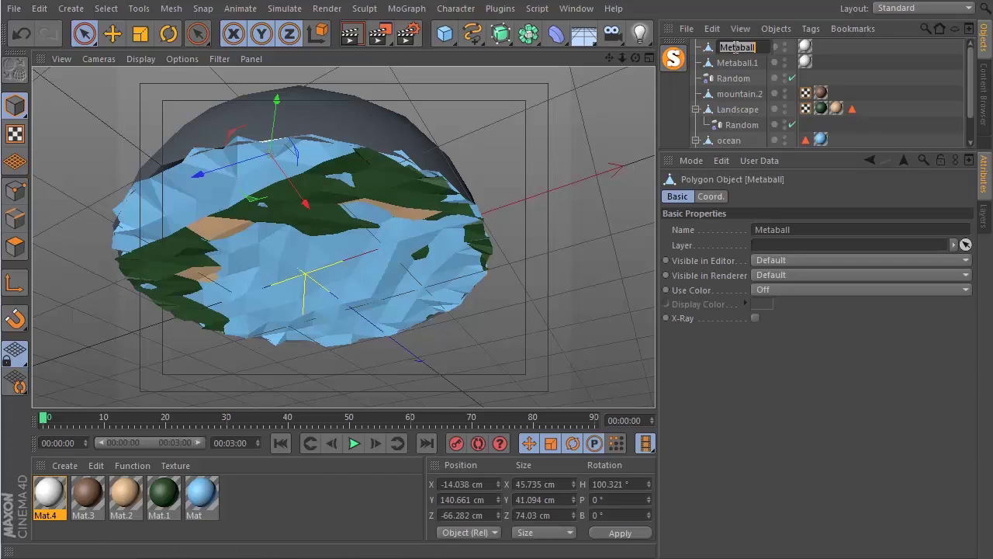
key(Return)
click(704, 67)
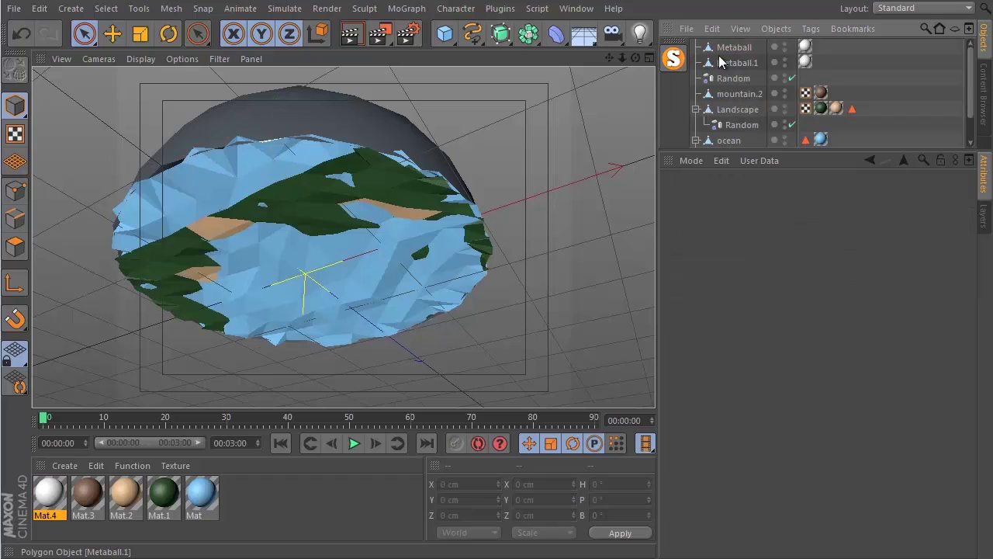
scroll(719, 56, down, 2)
click(719, 139)
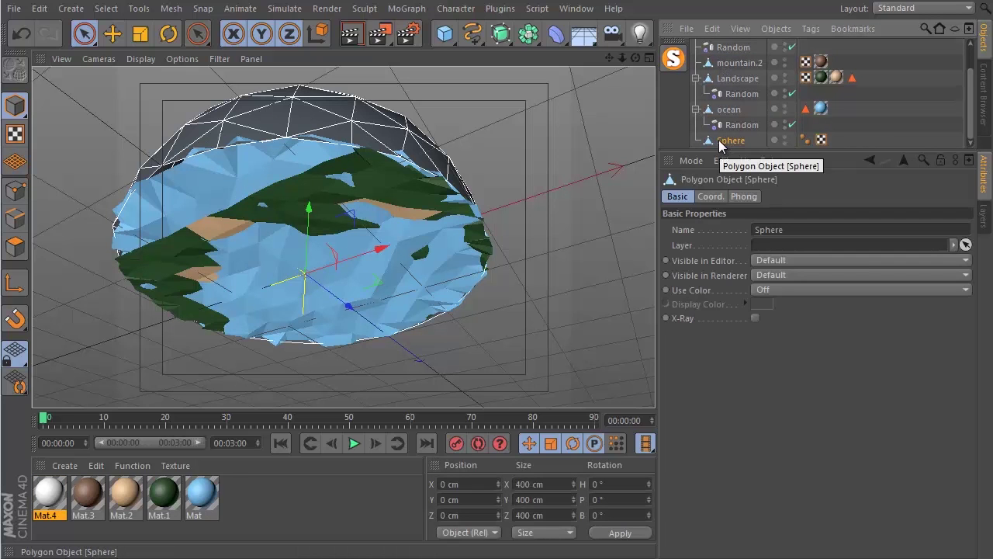
Step: Rename the half-sphere object as doem
double_click(719, 140)
text(doem)
key(Return)
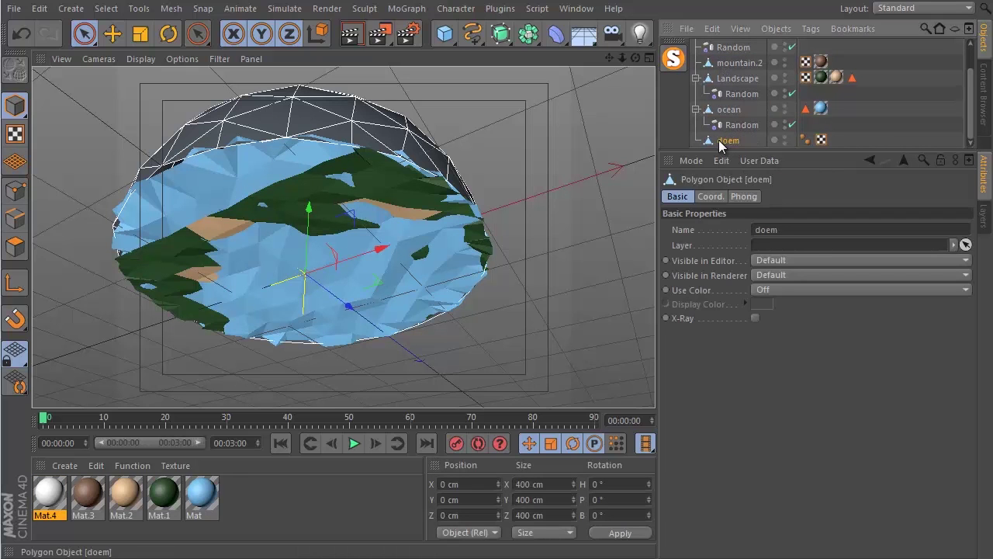
Step: Rename both Metaball objects, Metaball.1 and Metaball, as cloud
scroll(724, 132, up, 2)
click(734, 61)
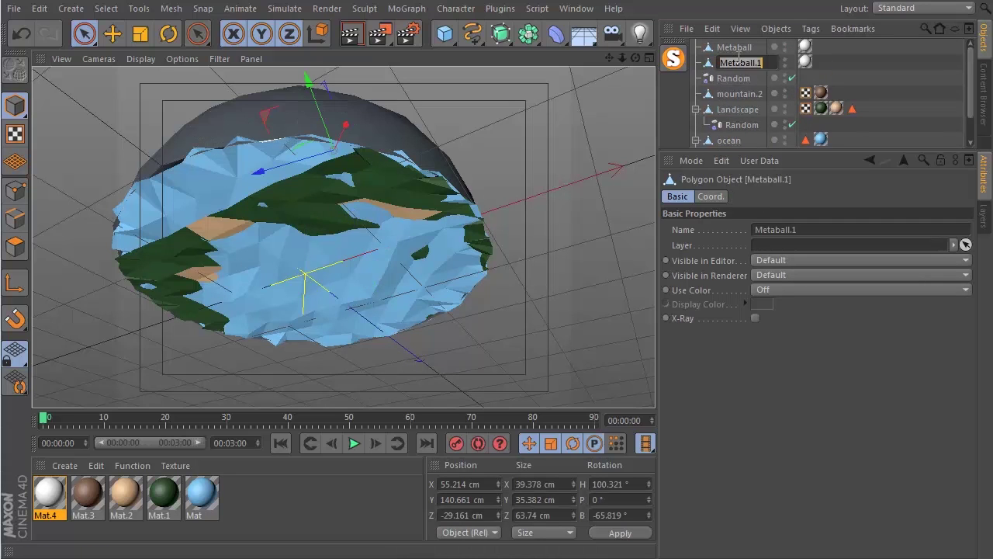
double_click(734, 61)
text(cloud)
key(Return)
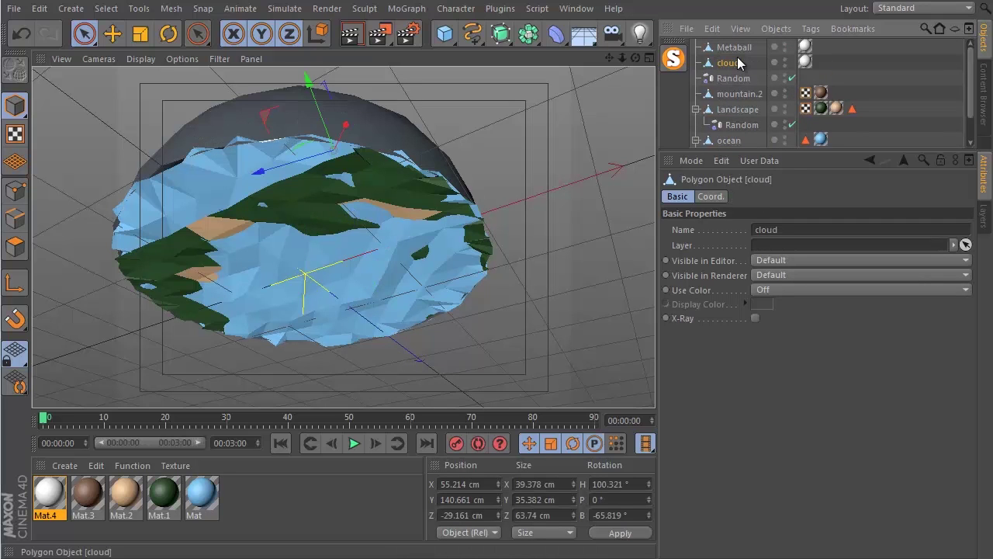
double_click(734, 48)
text(cloud)
key(Return)
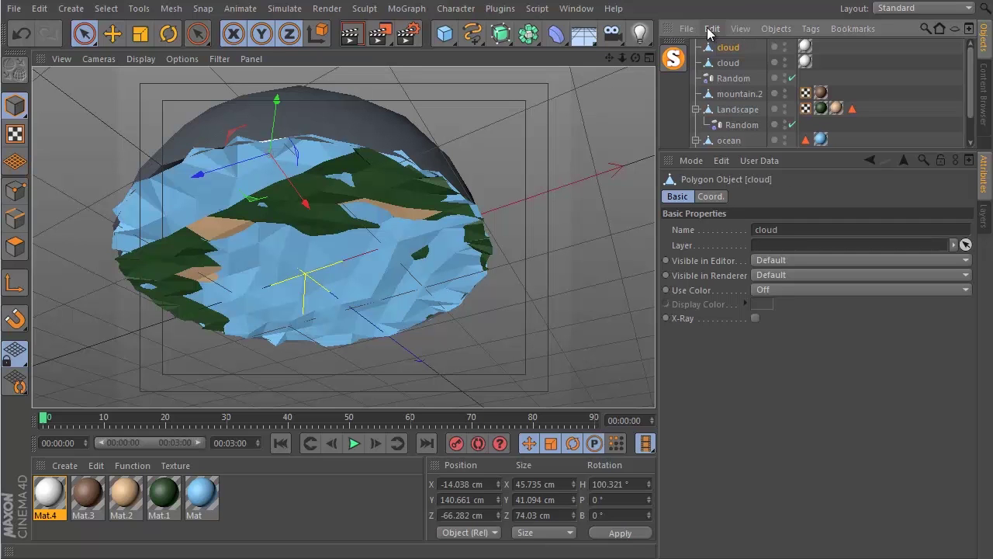
Step: Create a new material and enable its Transparency channel
alt+drag(287, 217, 277, 427)
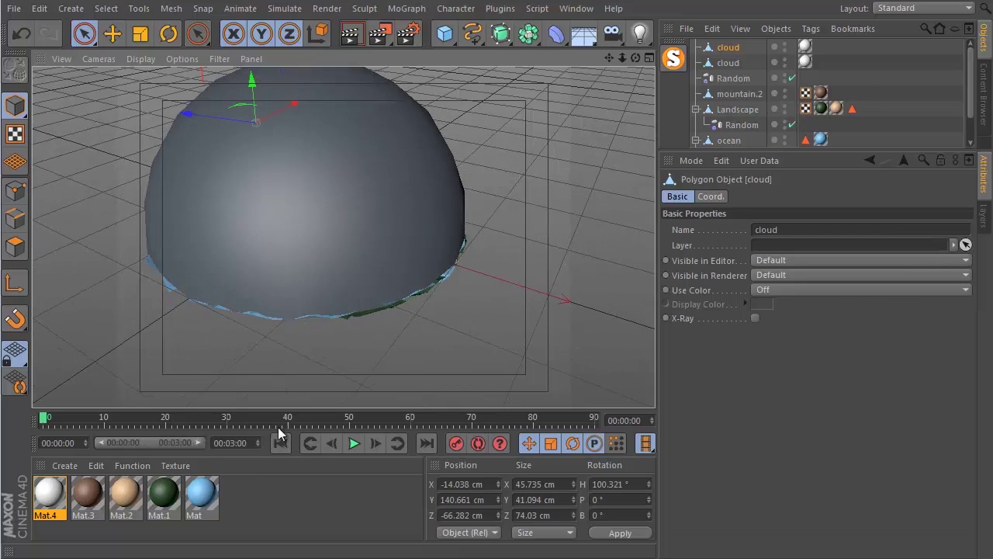
double_click(277, 489)
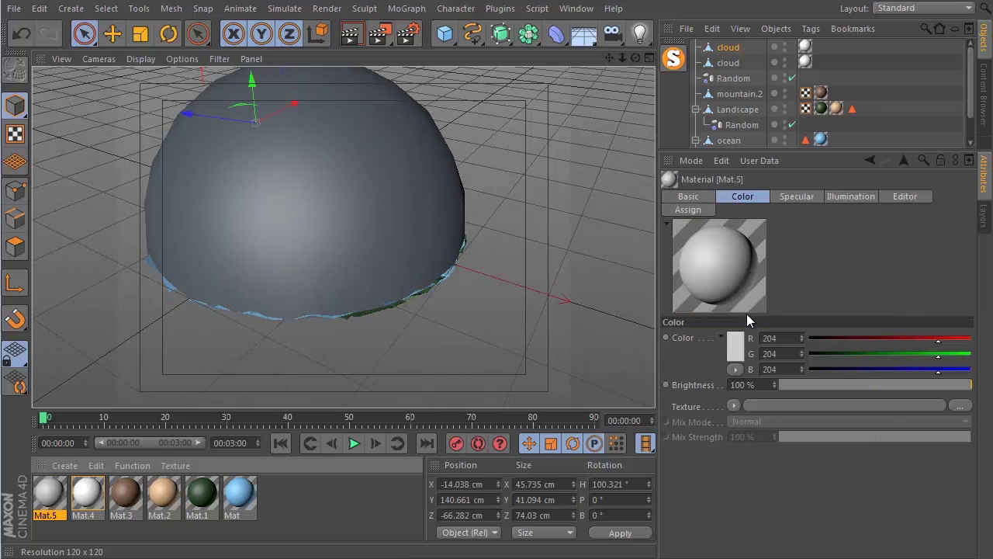
click(688, 197)
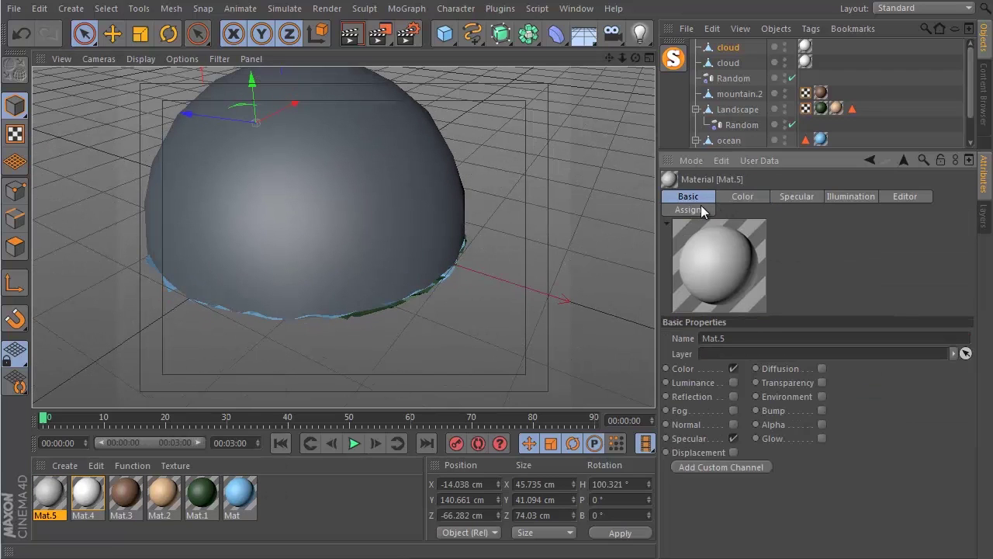
click(825, 383)
alt+middle_drag(205, 343, 228, 401)
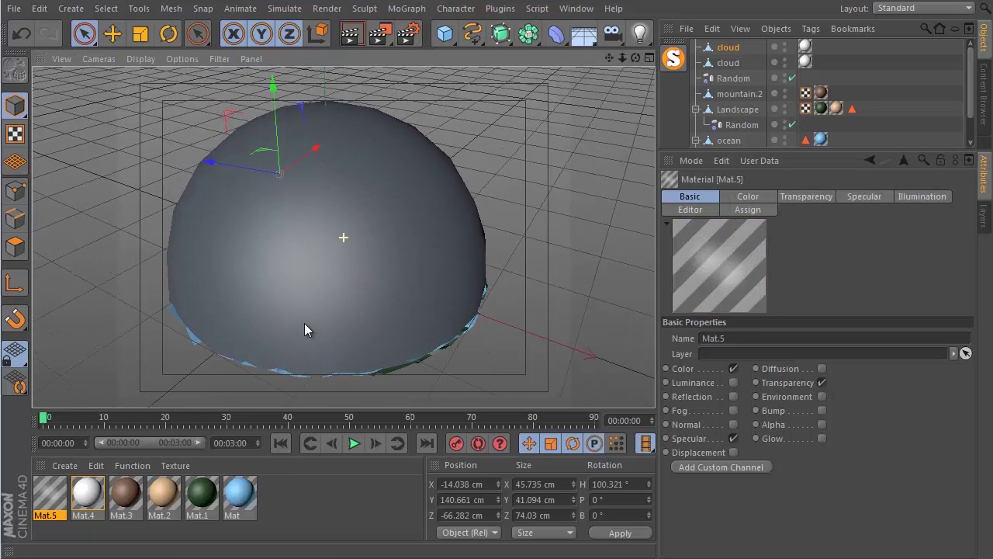
drag(50, 494, 716, 51)
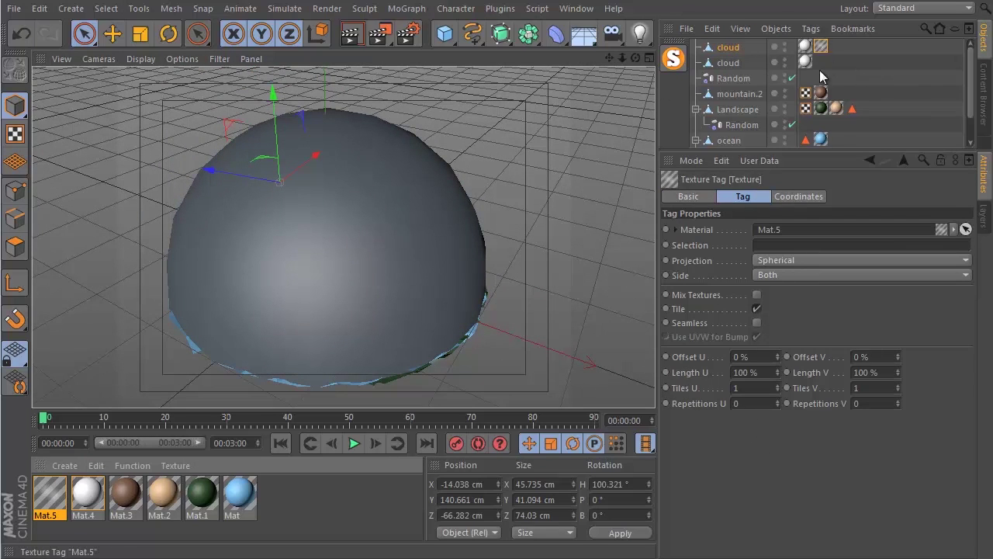
scroll(822, 72, down, 1)
scroll(823, 70, up, 1)
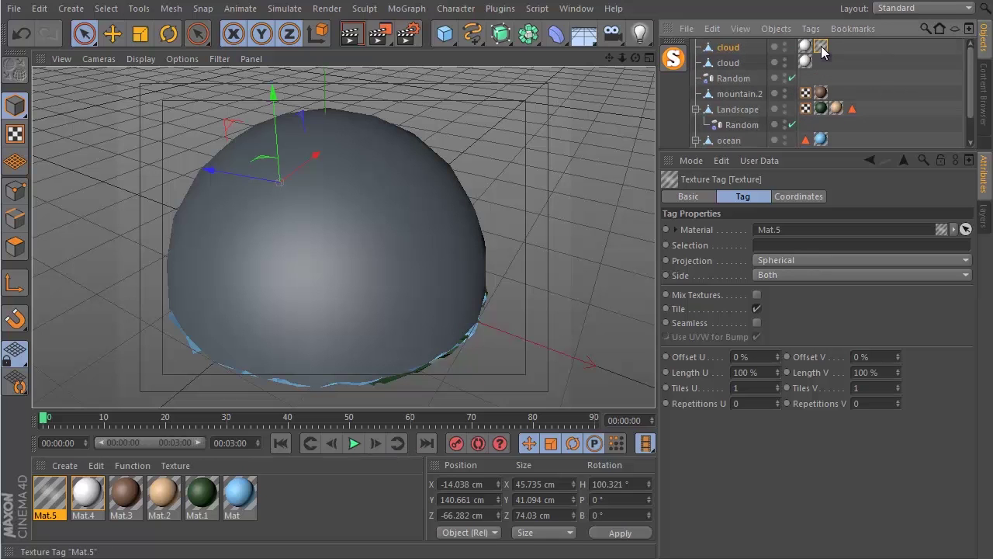
key(Delete)
Step: Apply the transparent material Mat.5 to the doem object and clear the selection
scroll(788, 93, down, 1)
drag(59, 488, 730, 142)
click(866, 89)
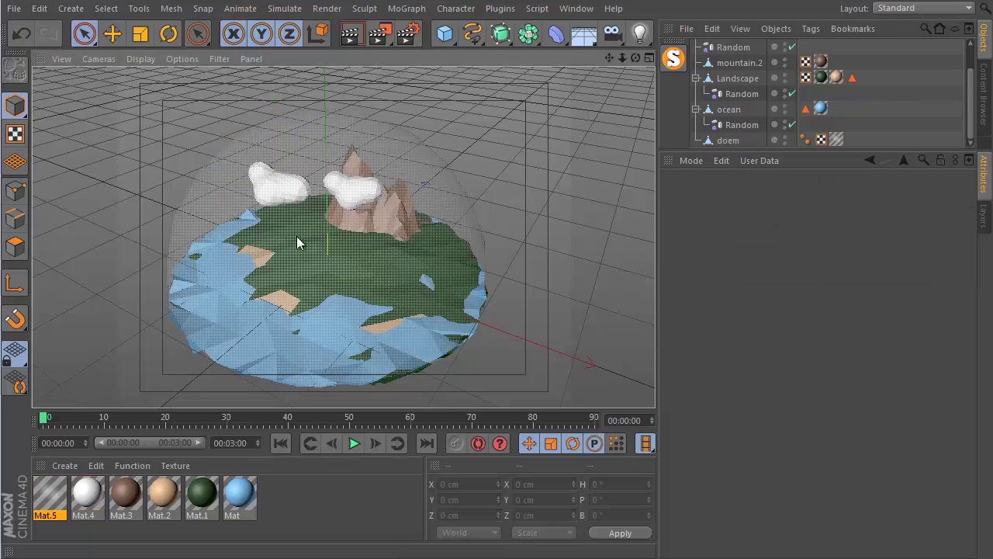
alt+drag(225, 221, 361, 236)
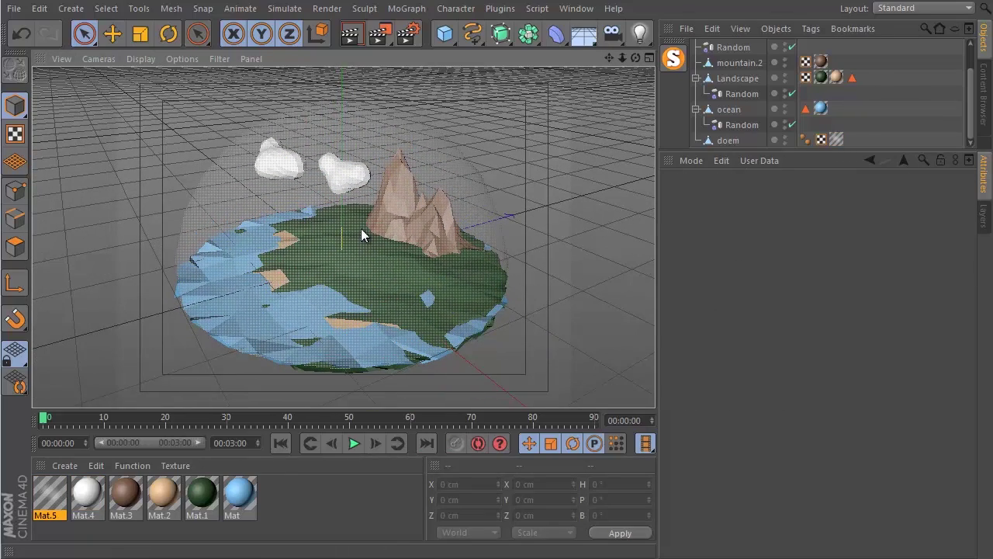